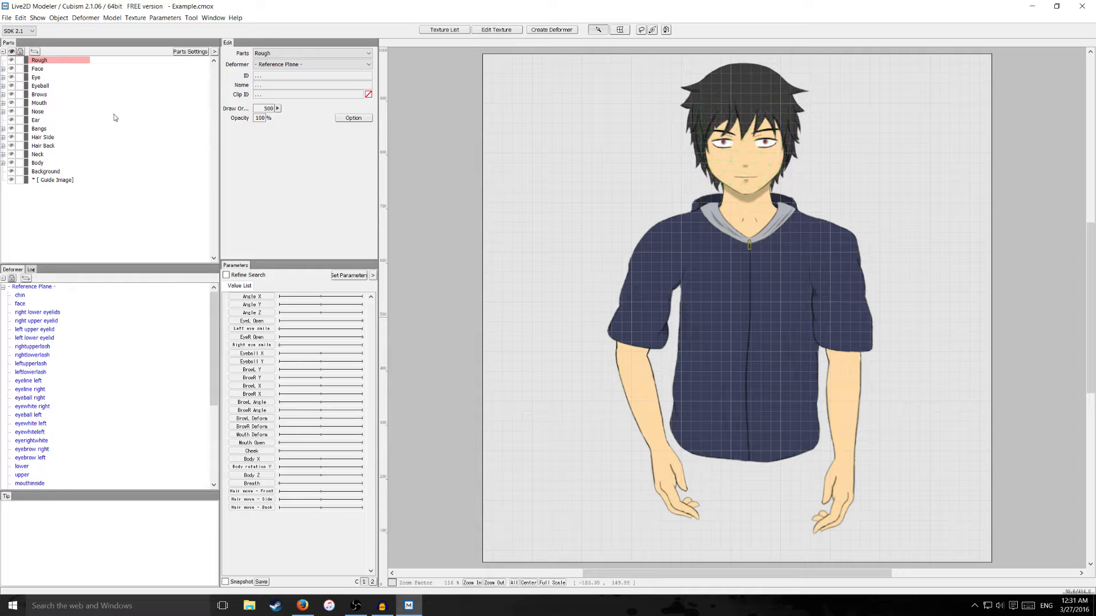
Hide the Eye, Eyeball, Brows, Mouth, Nose, Ear, Bangs, Hair Side and Hair Back parts, plus the chin object inside the Face part.
left_click(11, 78)
left_click(11, 86)
left_click(11, 95)
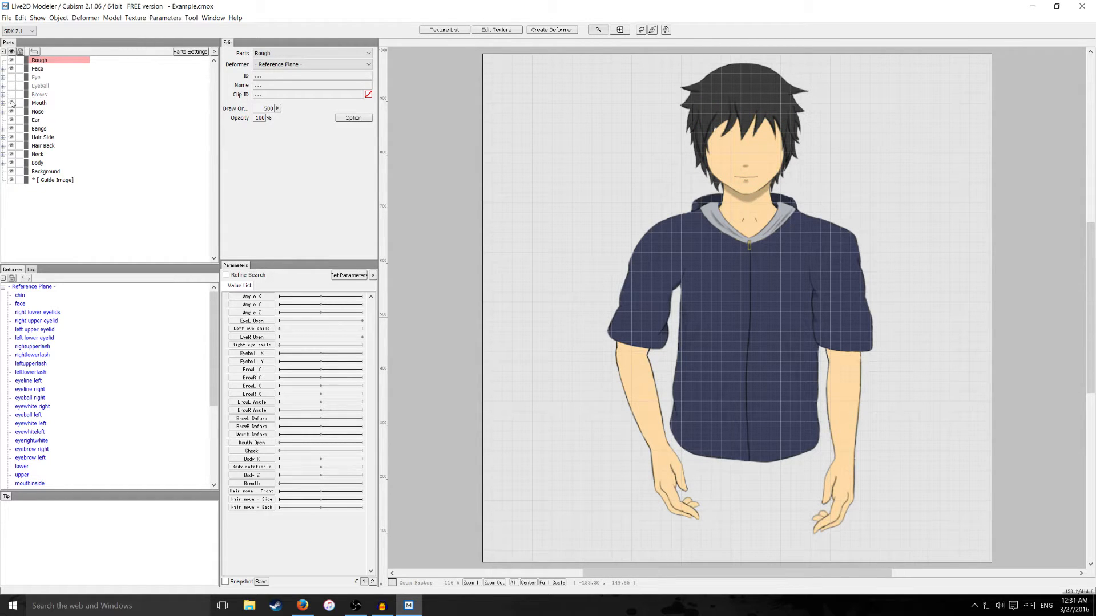
left_click(11, 103)
left_click(11, 129)
left_click(11, 138)
left_click(10, 146)
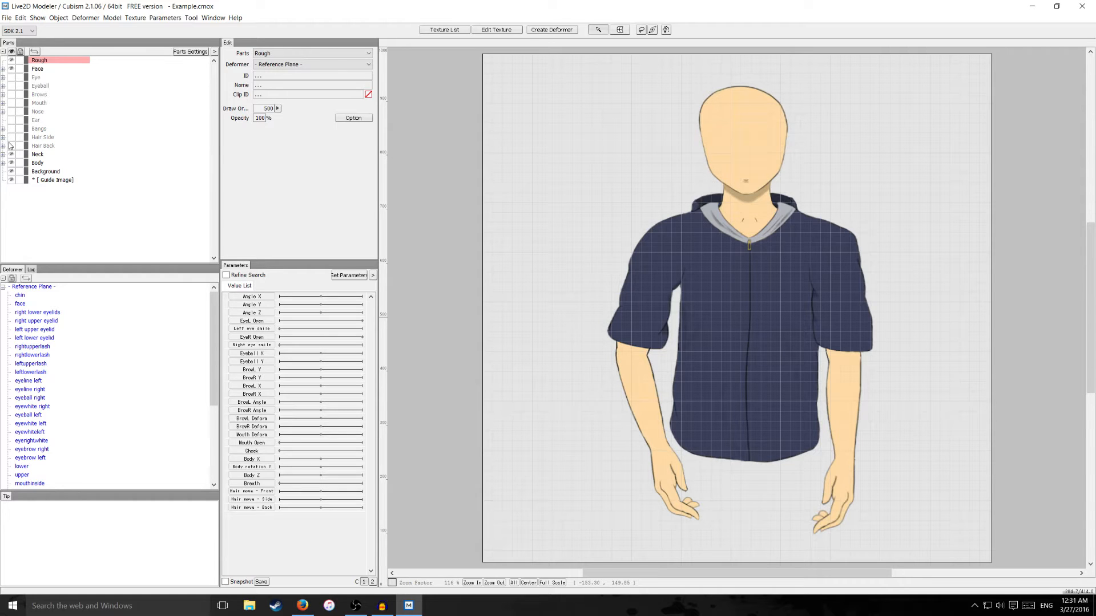
left_click(3, 69)
left_click(8, 77)
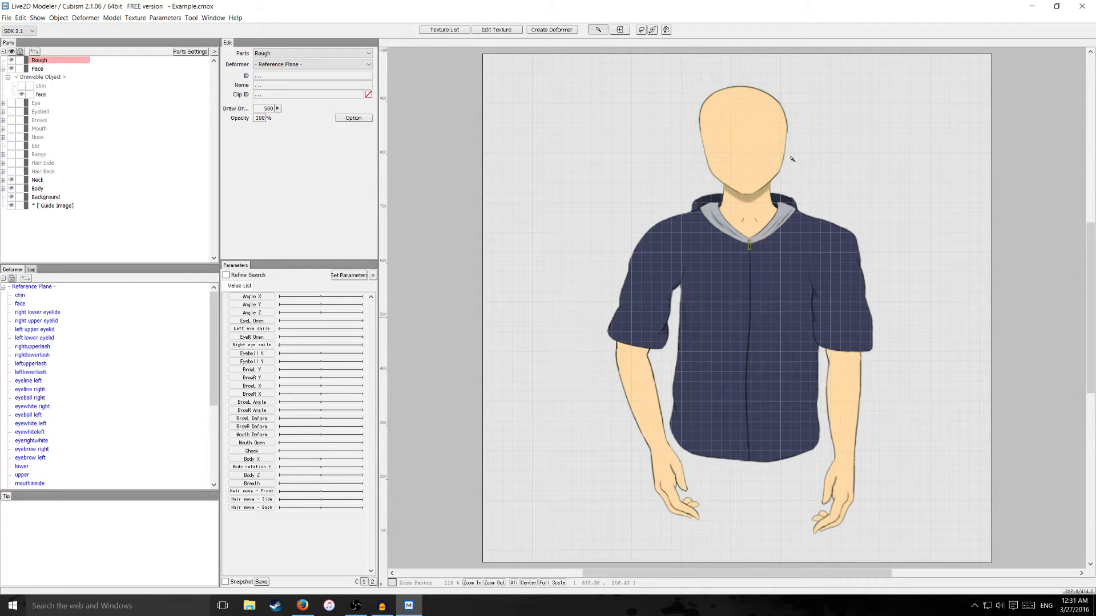
Create a Curved Surface deformer with 3 x 3 Bezier divisions as the parent of the face object.
left_click(38, 69)
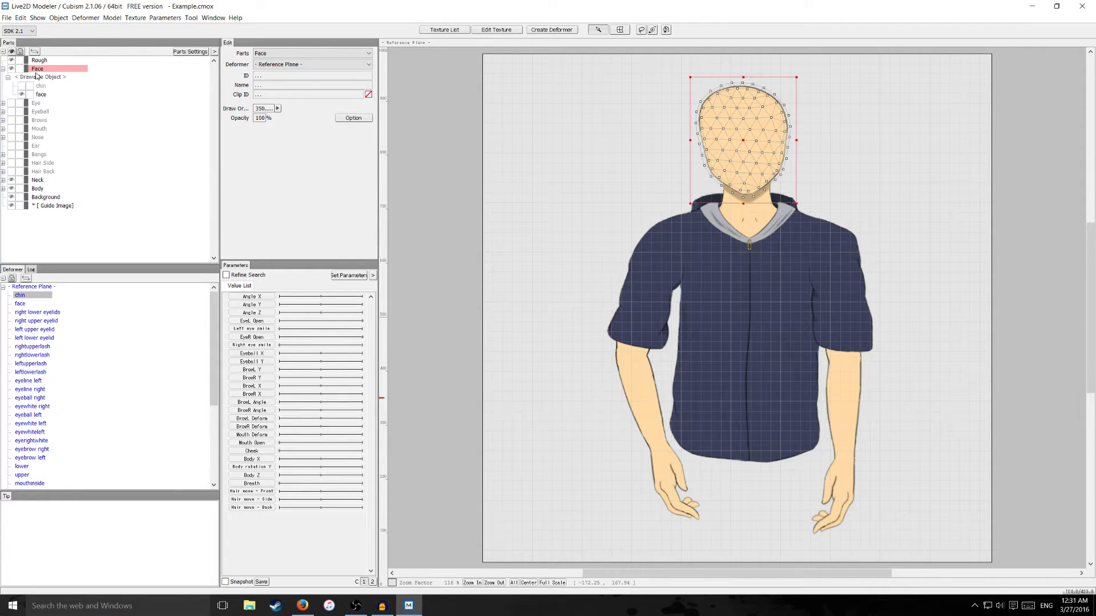
left_click(42, 95)
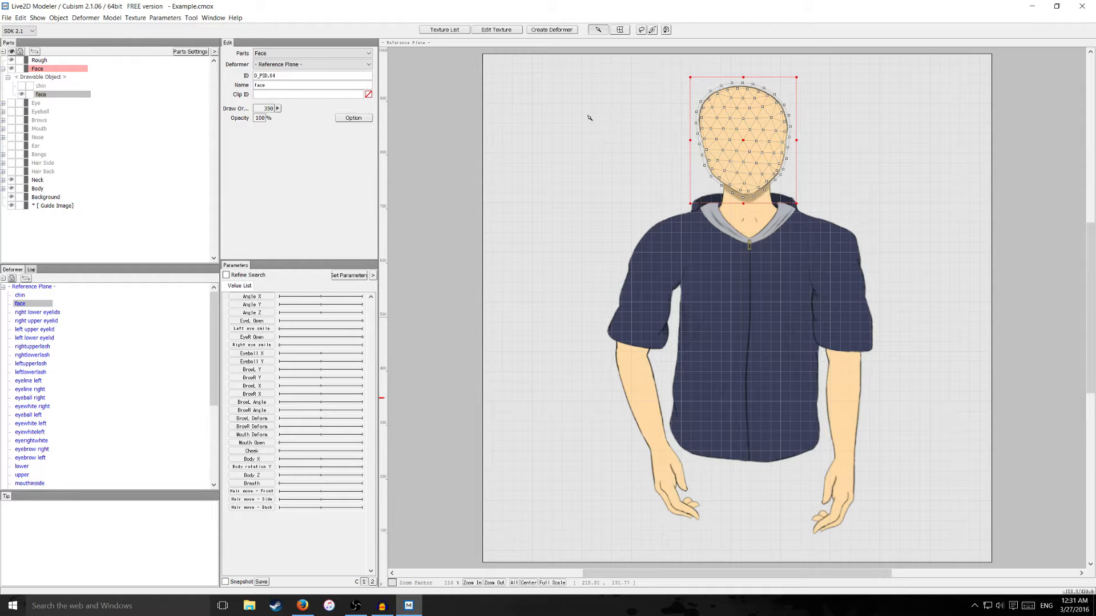
left_click(558, 30)
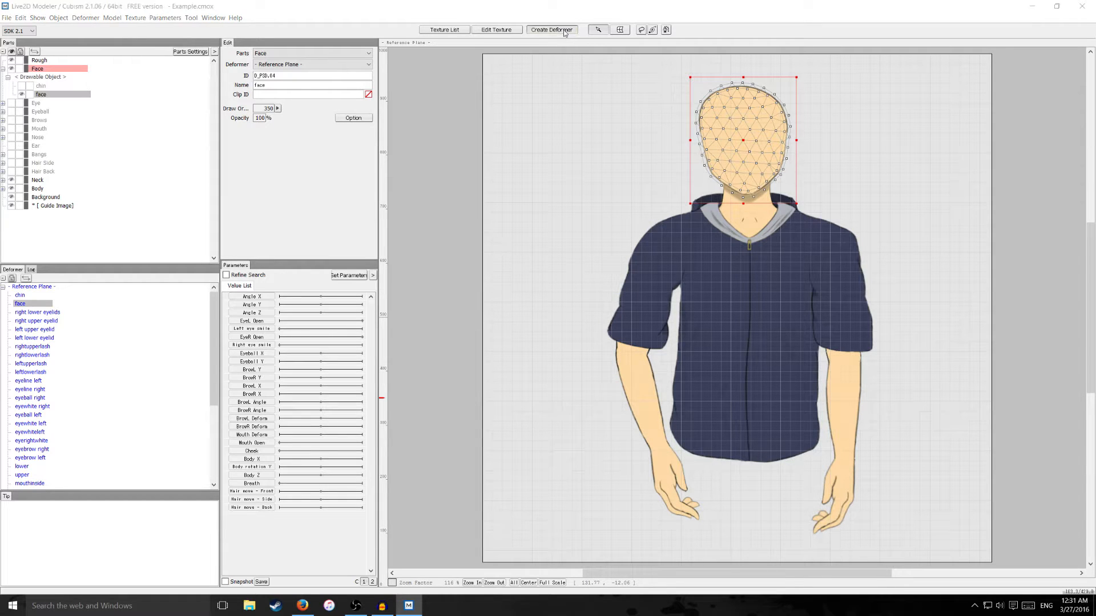
left_click_drag(548, 95, 542, 73)
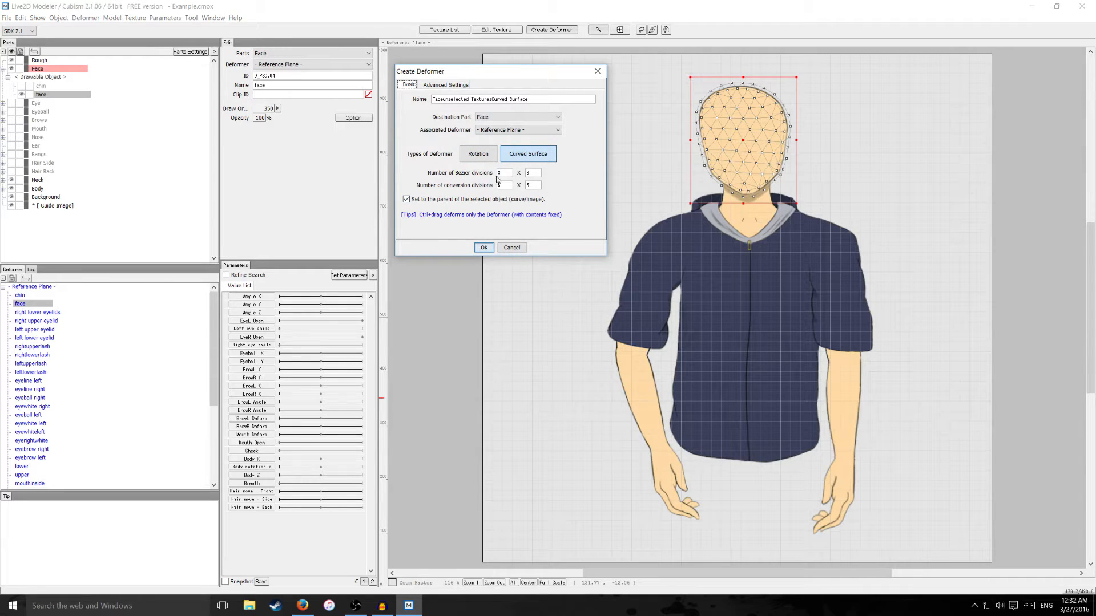
left_click(406, 199)
left_click(482, 248)
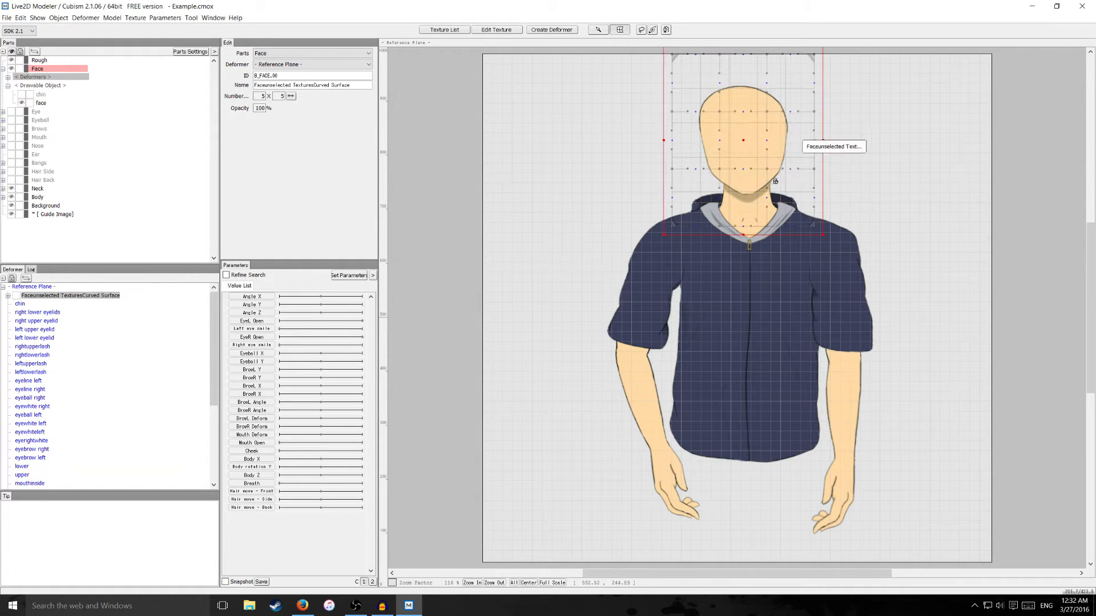
left_click_drag(622, 219, 553, 270)
left_click_drag(606, 221, 631, 216)
left_click_drag(606, 164, 626, 152)
left_click_drag(750, 165, 730, 165)
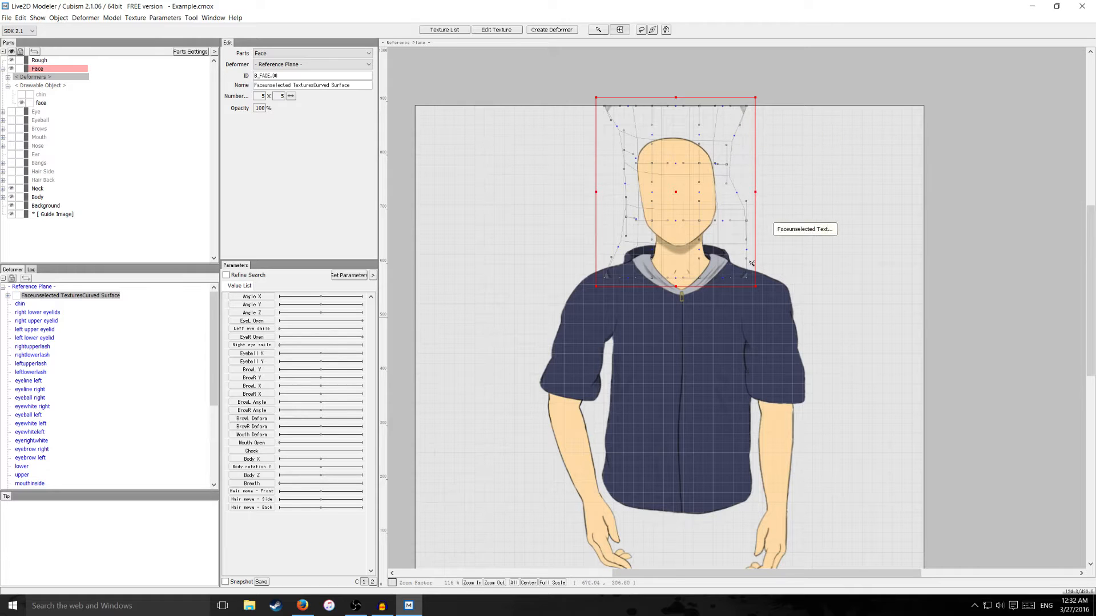
key("ctrl+z")
key("ctrl+z")
key("ctrl+z")
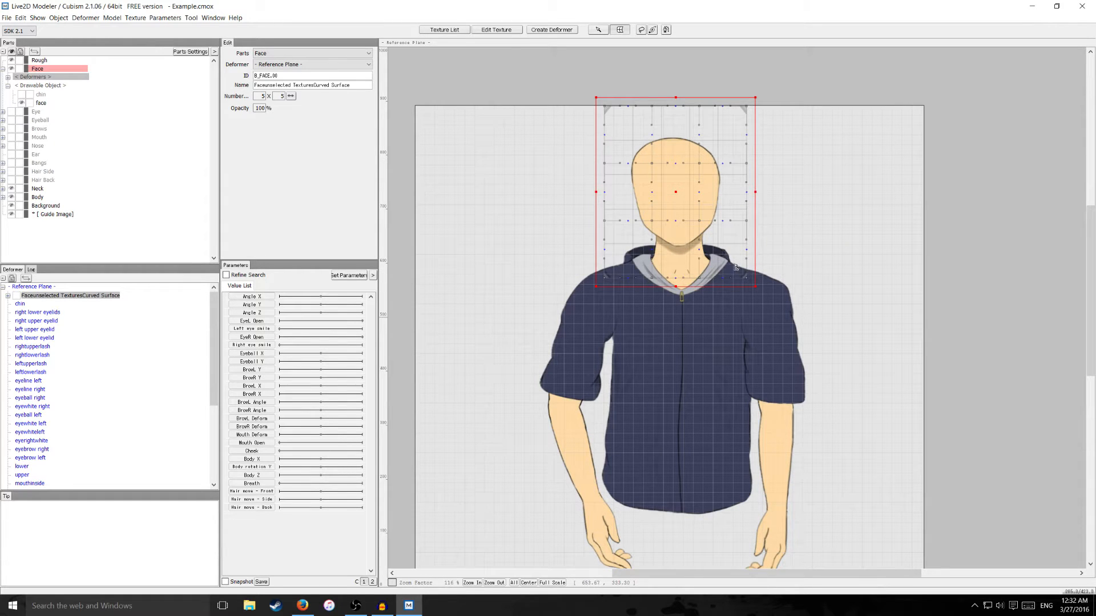
Shrink only the curved surface deformer's frame so it fits closely around the head, keeping the face artwork at its size.
scroll(623, 266, "up", 2)
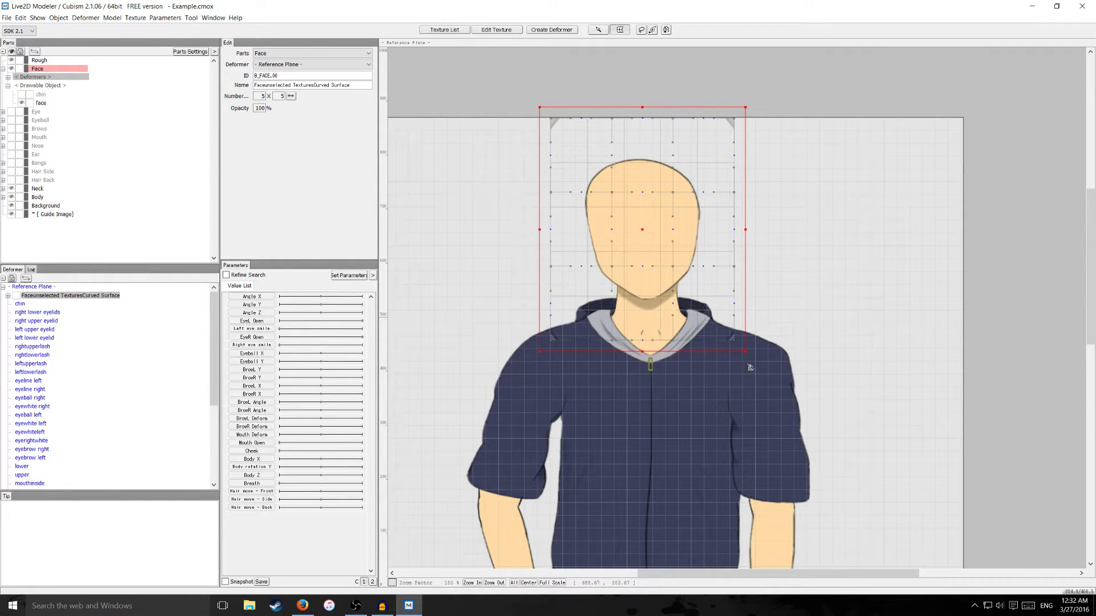
left_click_drag(745, 352, 716, 313)
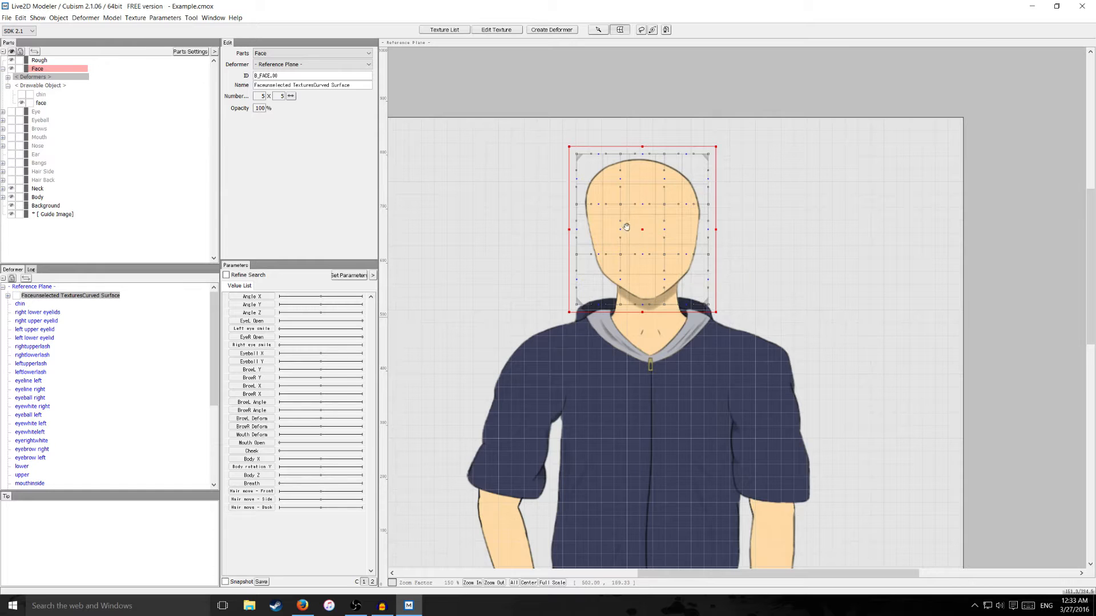
scroll(625, 226, "up", 5)
scroll(623, 344, "down", 2)
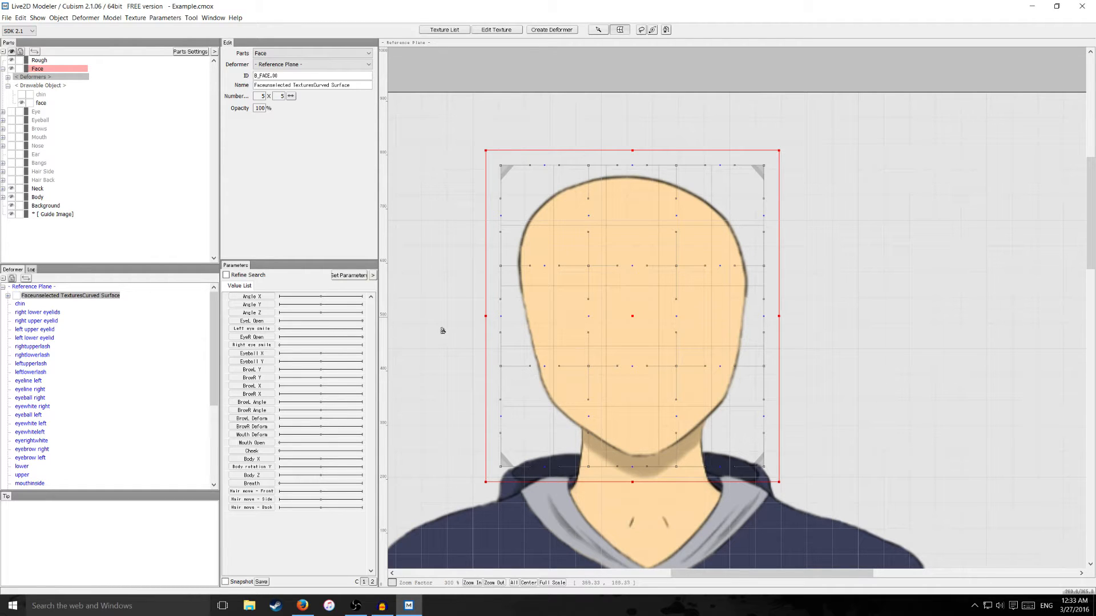
Link the Angle X and Angle Y parameters and add three keys (-30, 0 and 30) to each for the face deformer.
left_click(226, 300)
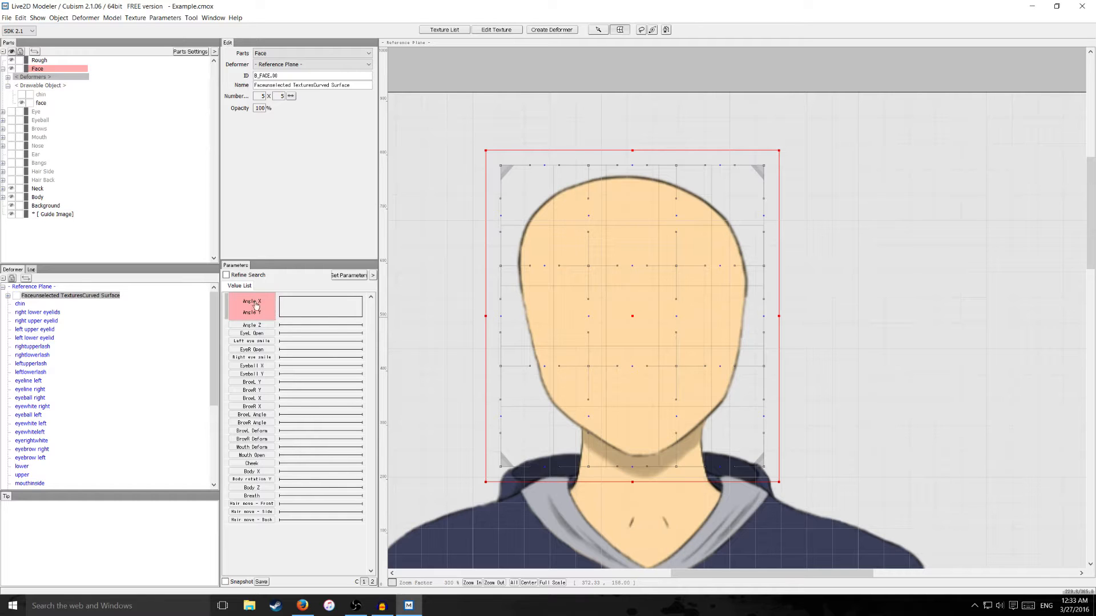
double_click(249, 308)
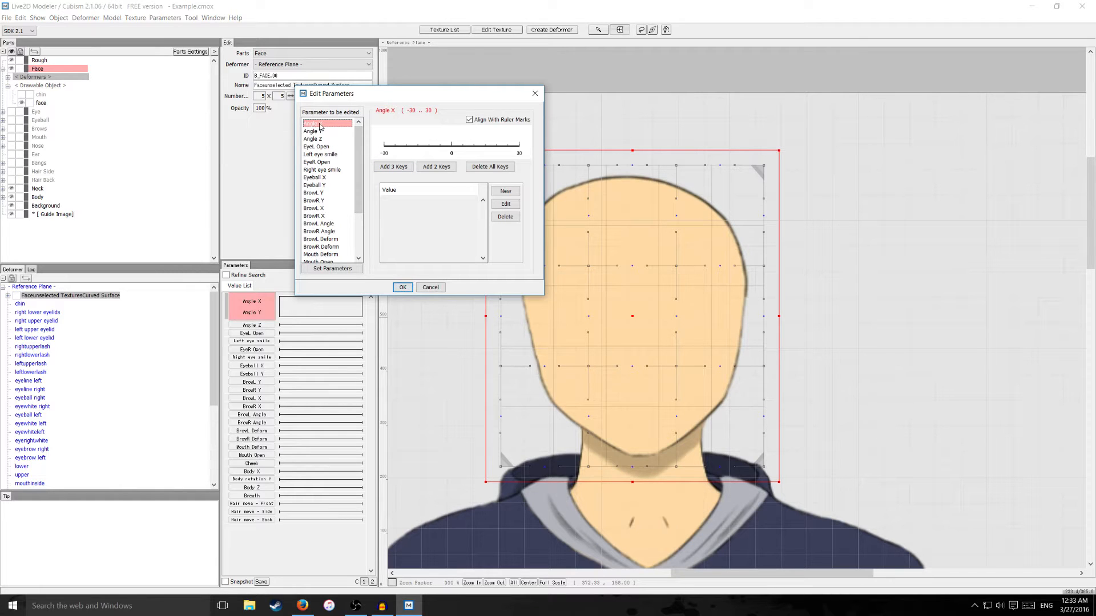
left_click(390, 167)
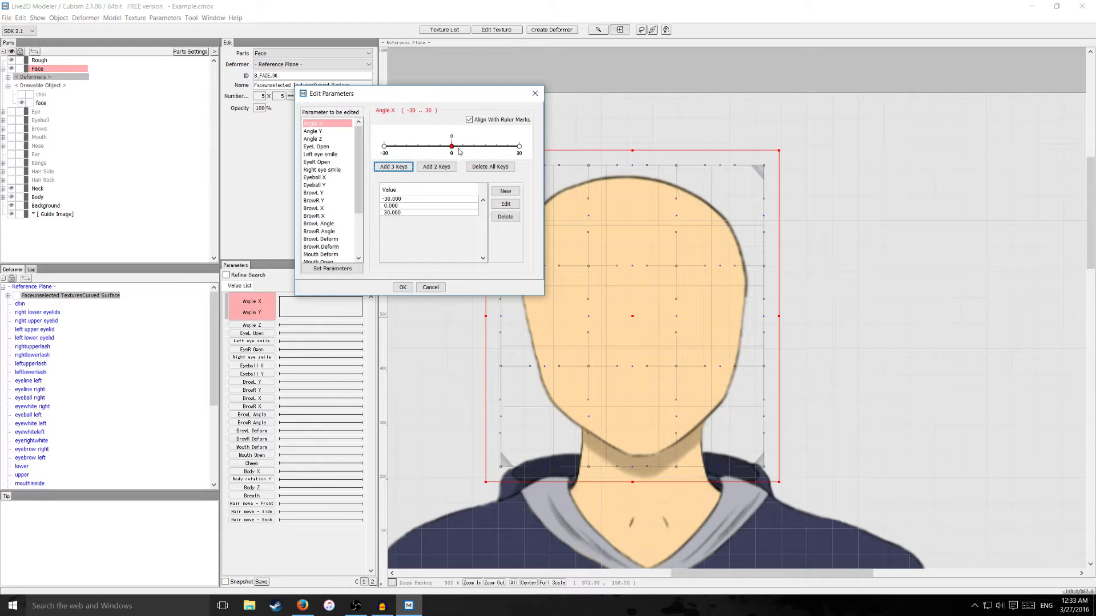
left_click(384, 153)
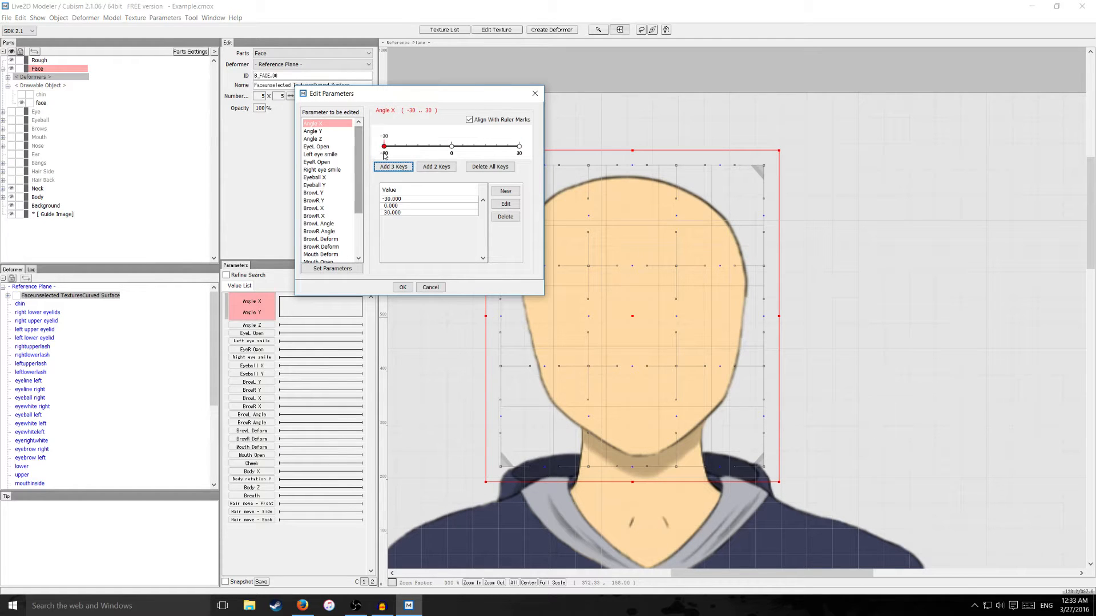
left_click(320, 132)
left_click(402, 167)
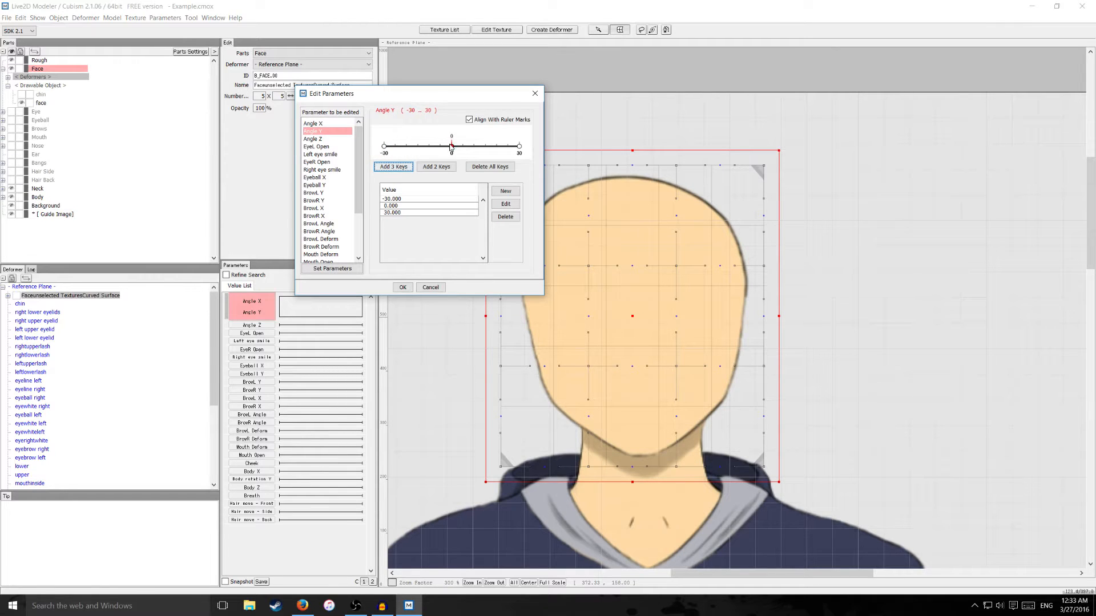
left_click(402, 288)
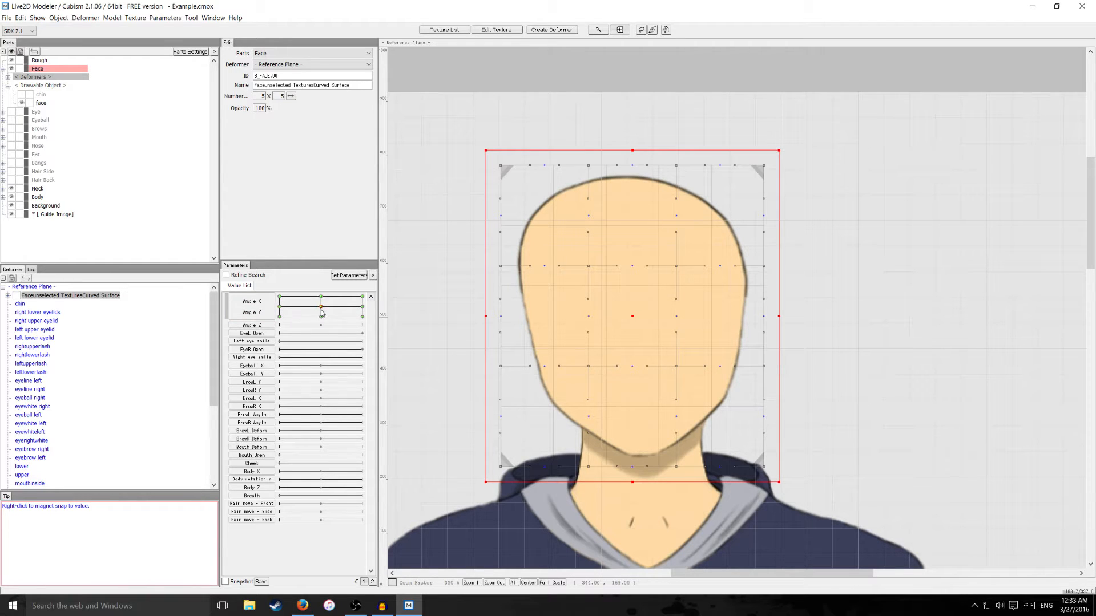
Try keyed and unkeyed positions on the combined Angle X and Angle Y grid to compare where the deformer is editable.
left_click_drag(321, 312, 278, 310)
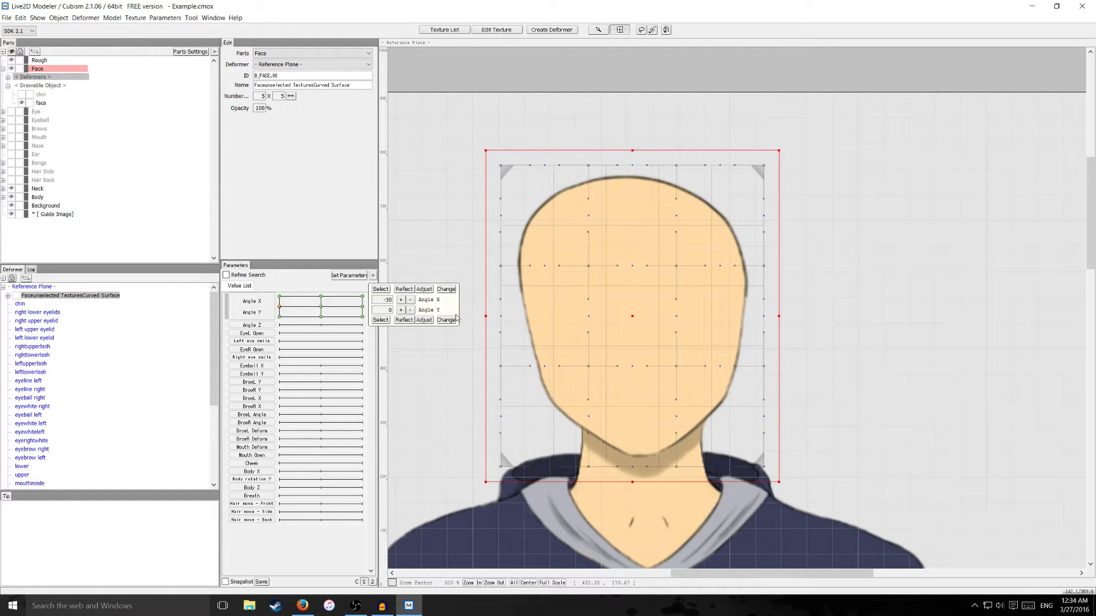
mouse_move(291, 309)
left_mouse_down()
mouse_move(366, 307)
mouse_move(323, 316)
mouse_move(270, 296)
mouse_move(342, 311)
mouse_move(309, 313)
mouse_move(341, 297)
left_mouse_up()
left_click(607, 312)
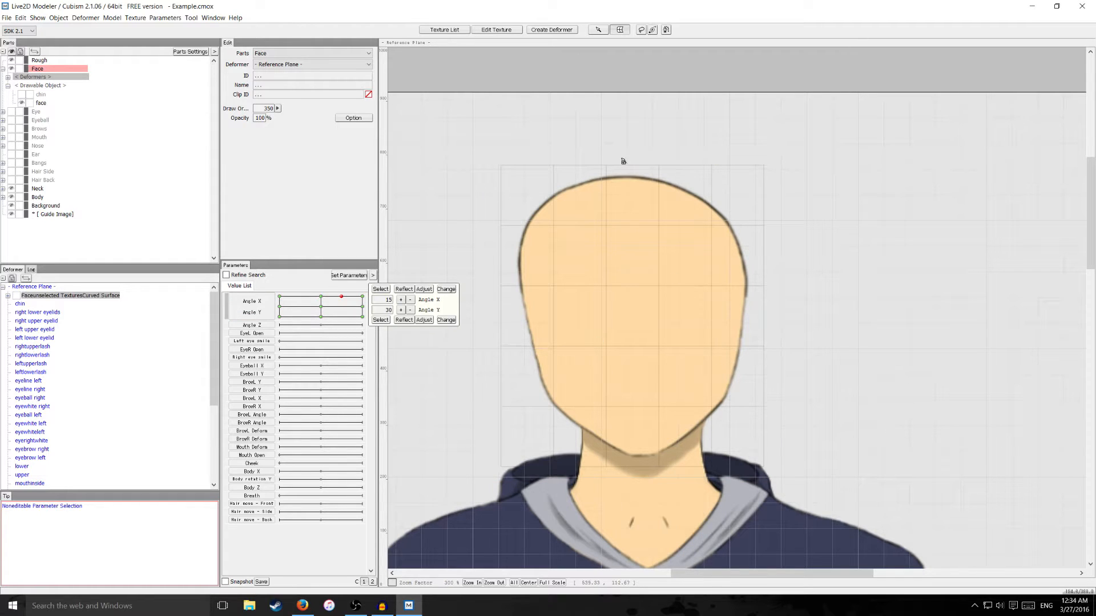
left_click(321, 307)
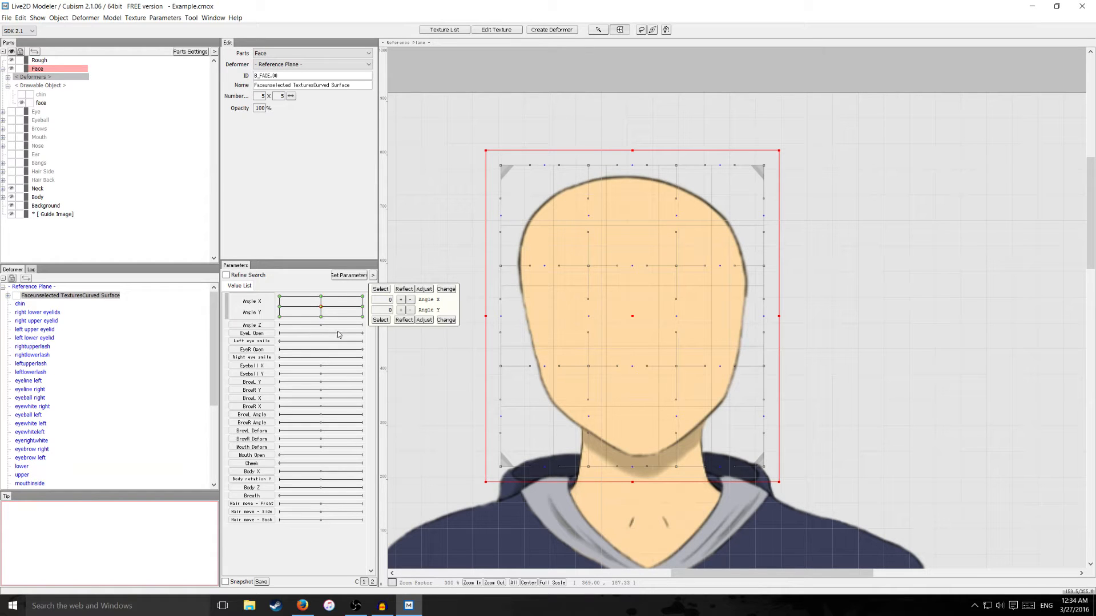
mouse_move(321, 303)
left_mouse_down()
mouse_move(338, 317)
mouse_move(334, 302)
left_mouse_up()
left_click(321, 297)
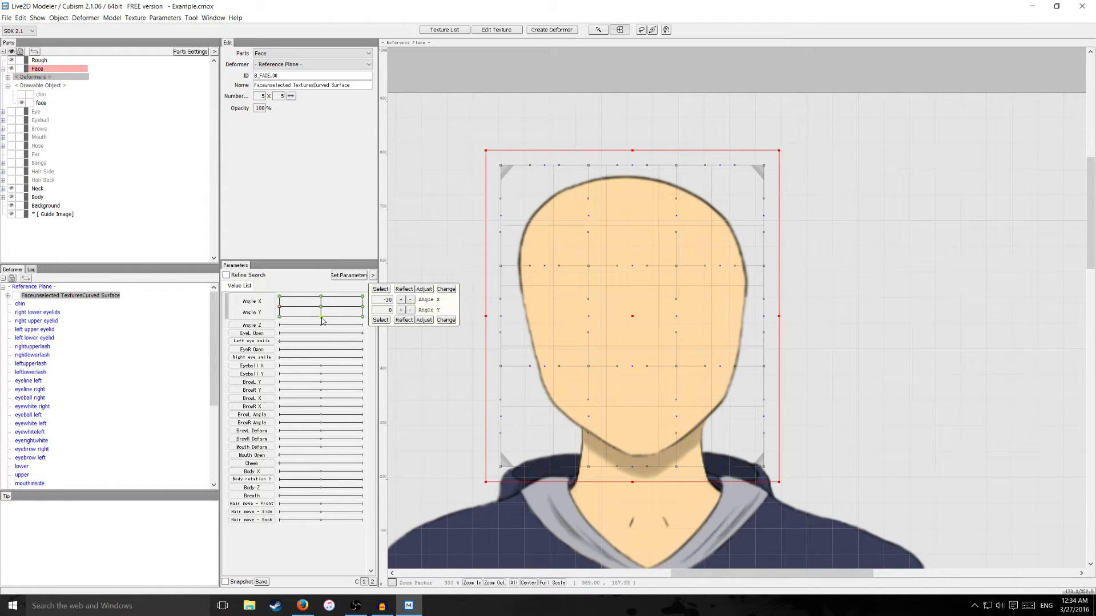
left_click(279, 316)
left_click(279, 307)
At Angle X -30 and Angle Y 0, shift the deformer's lower points toward the viewer's left to turn the chin that way.
left_click_drag(320, 308, 280, 308)
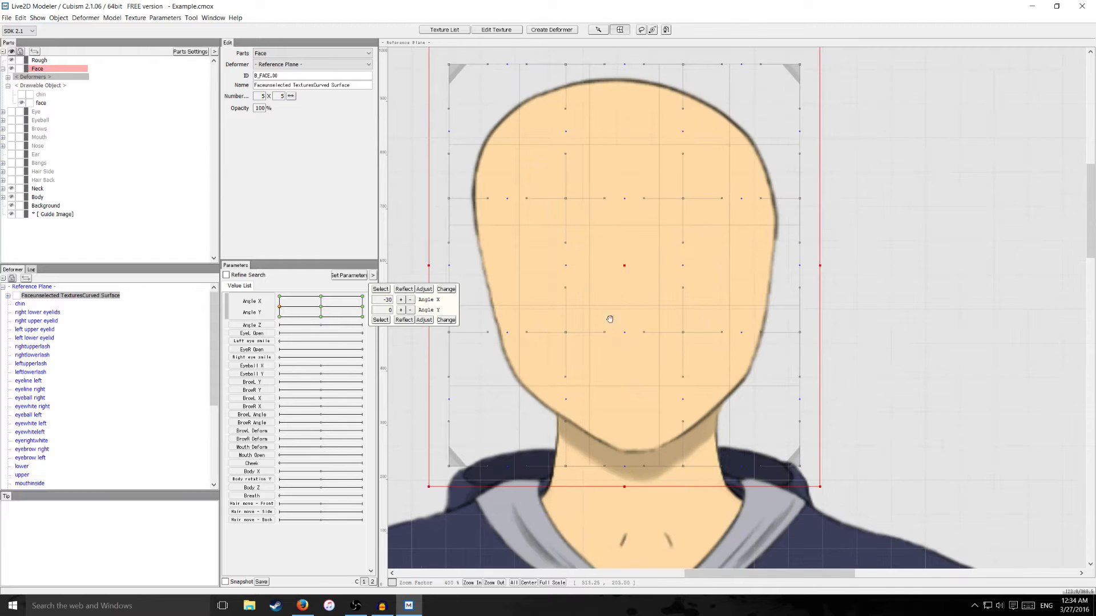
scroll(607, 318, "up", 1)
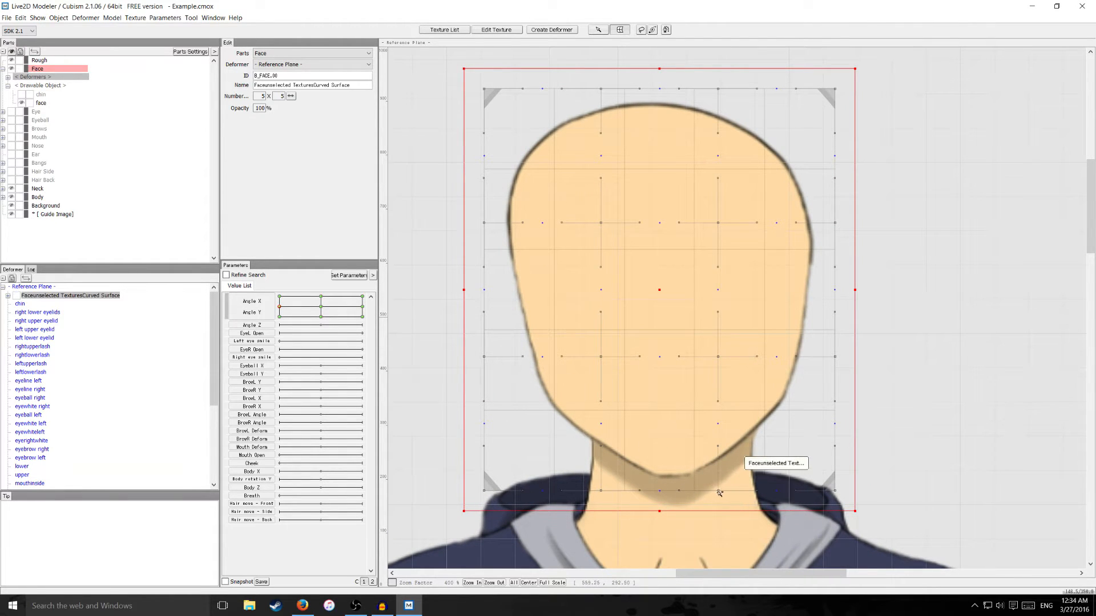
left_click_drag(720, 493, 576, 491)
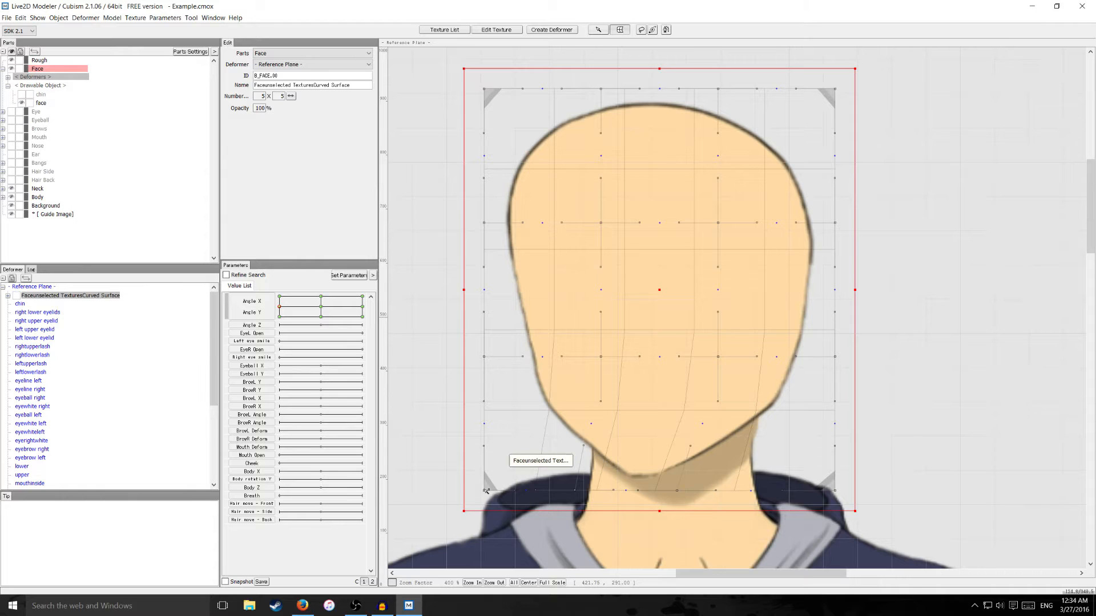
left_click_drag(484, 490, 479, 491)
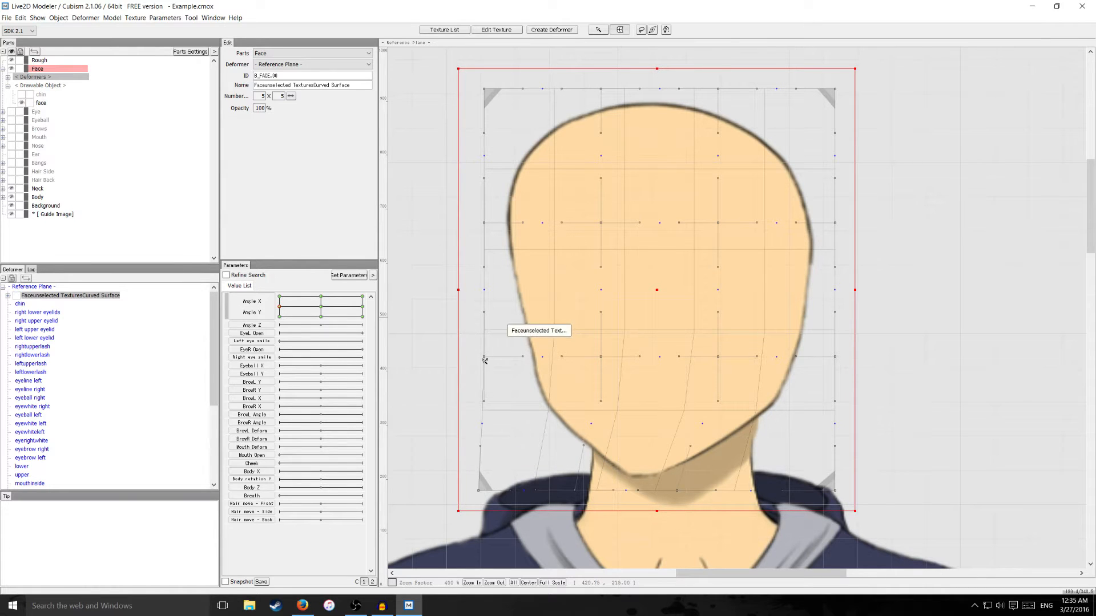
left_click_drag(483, 357, 481, 357)
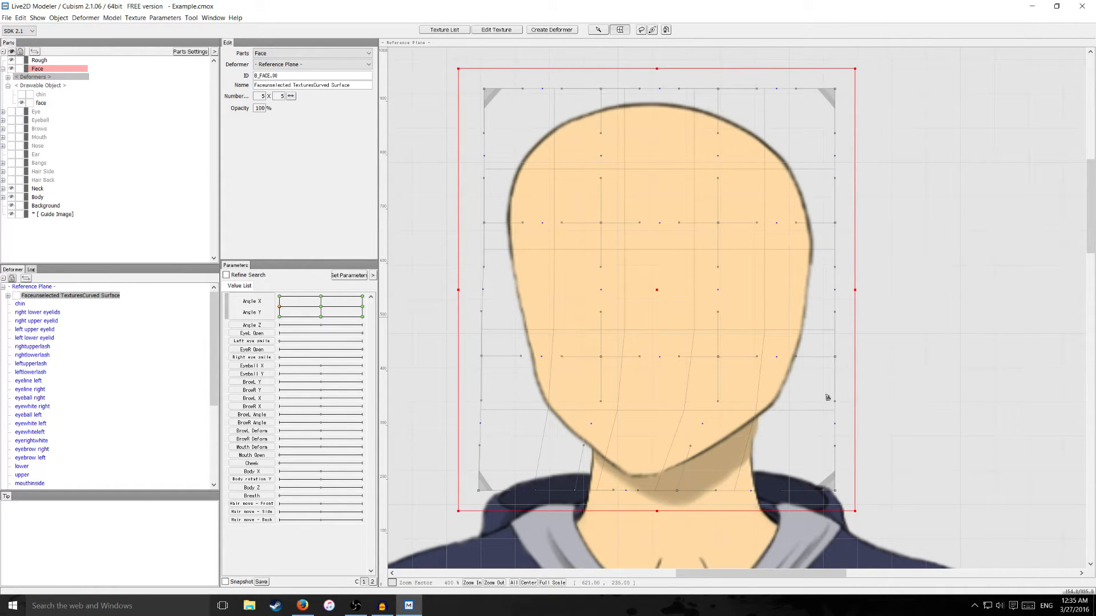
left_click_drag(835, 358, 830, 357)
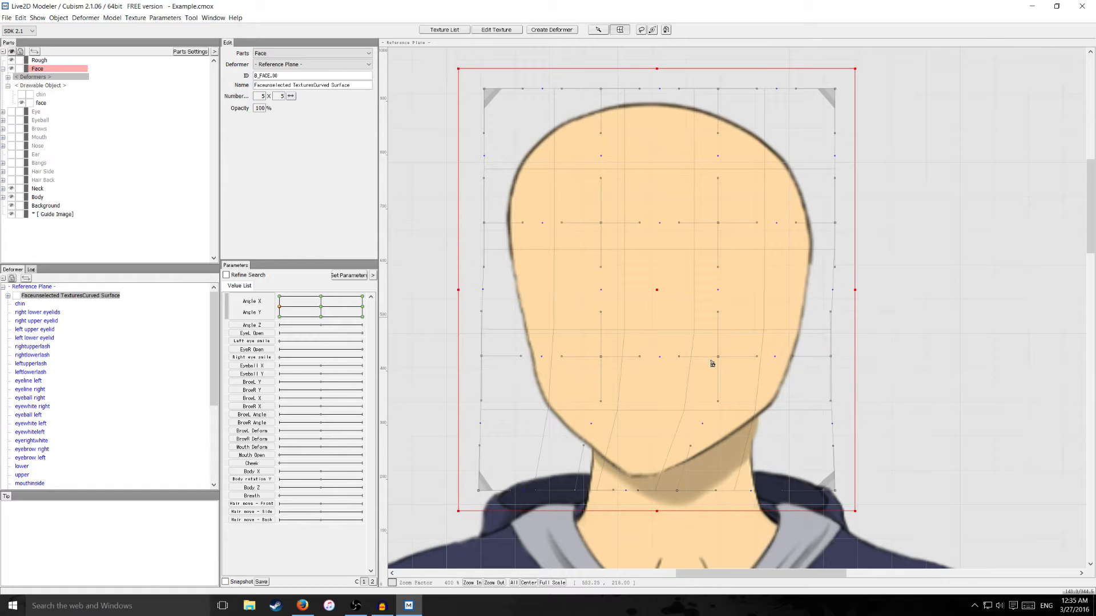
left_click_drag(718, 357, 713, 358)
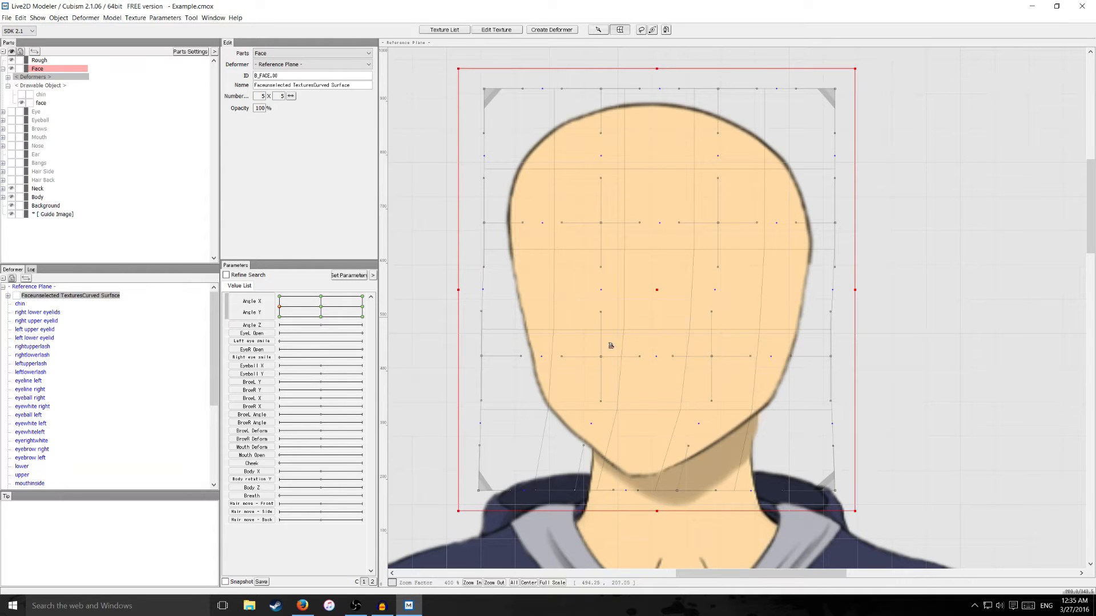
Refine the deformer's lower points and side handle at Angle X -30 to smooth the contour of the turned chin and jaw.
mouse_move(601, 401)
left_mouse_down()
mouse_move(590, 399)
mouse_move(606, 394)
left_mouse_up()
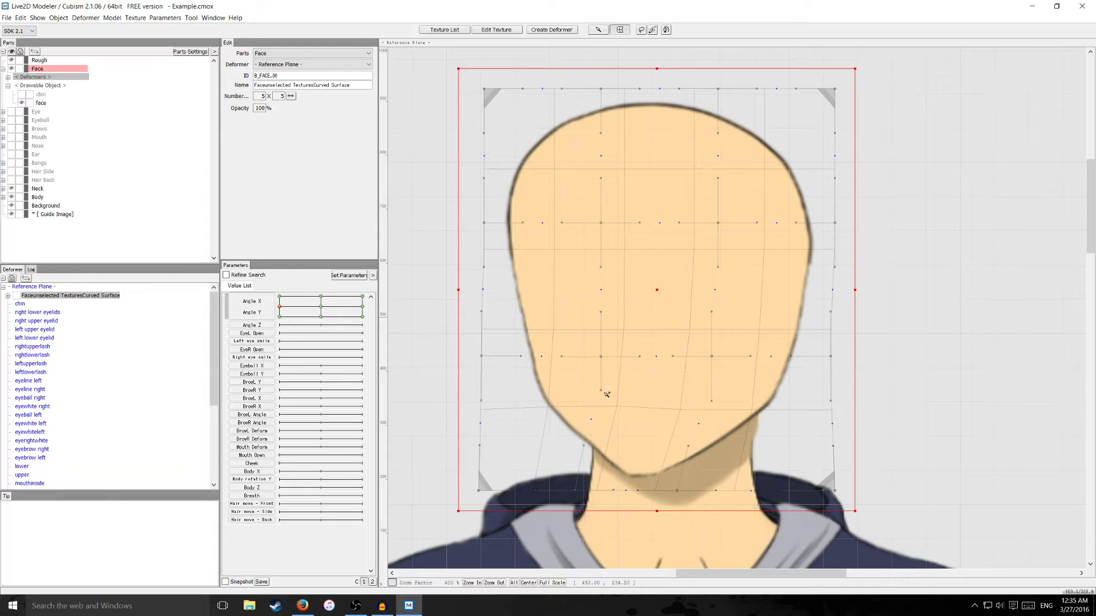
left_click_drag(584, 446, 589, 445)
left_click_drag(485, 266, 493, 266)
left_click_drag(690, 447, 701, 443)
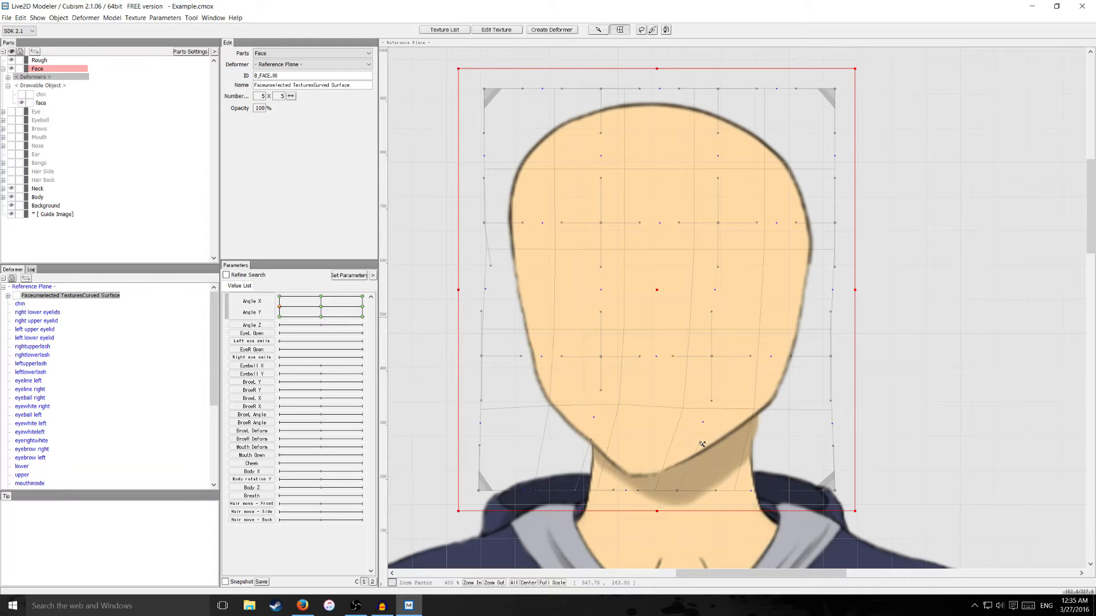
left_click_drag(614, 491, 657, 479)
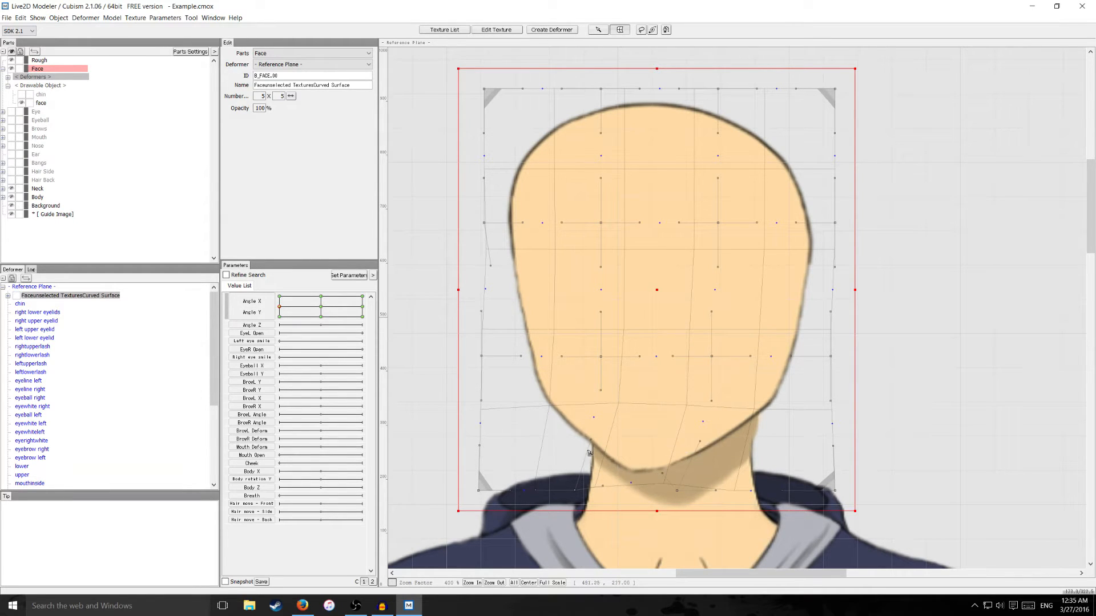
left_click_drag(591, 439, 588, 451)
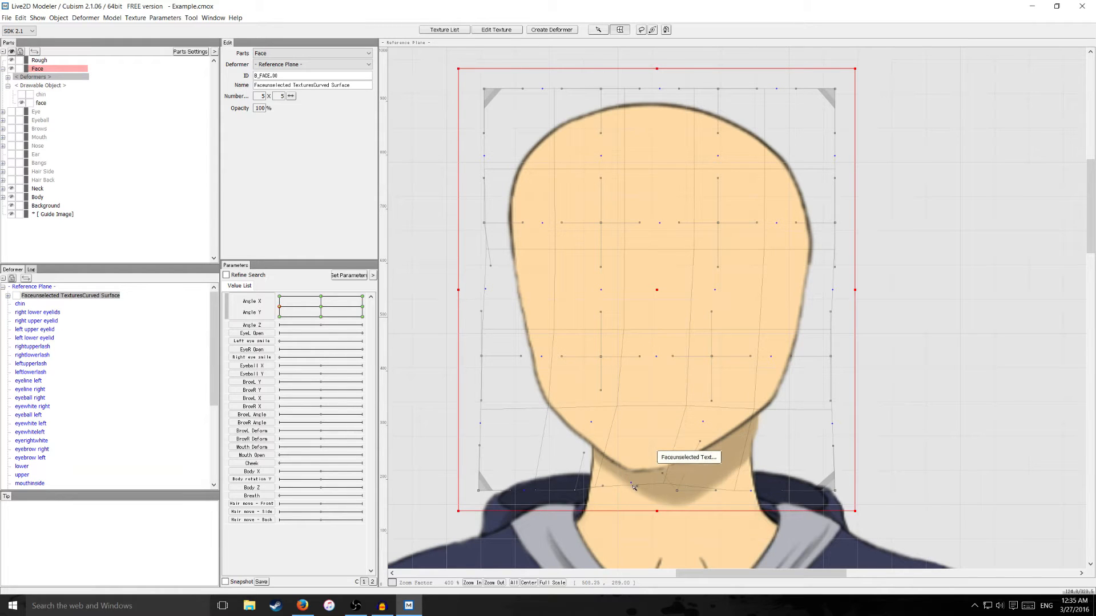
left_click_drag(632, 486, 630, 487)
left_click_drag(583, 452, 578, 459)
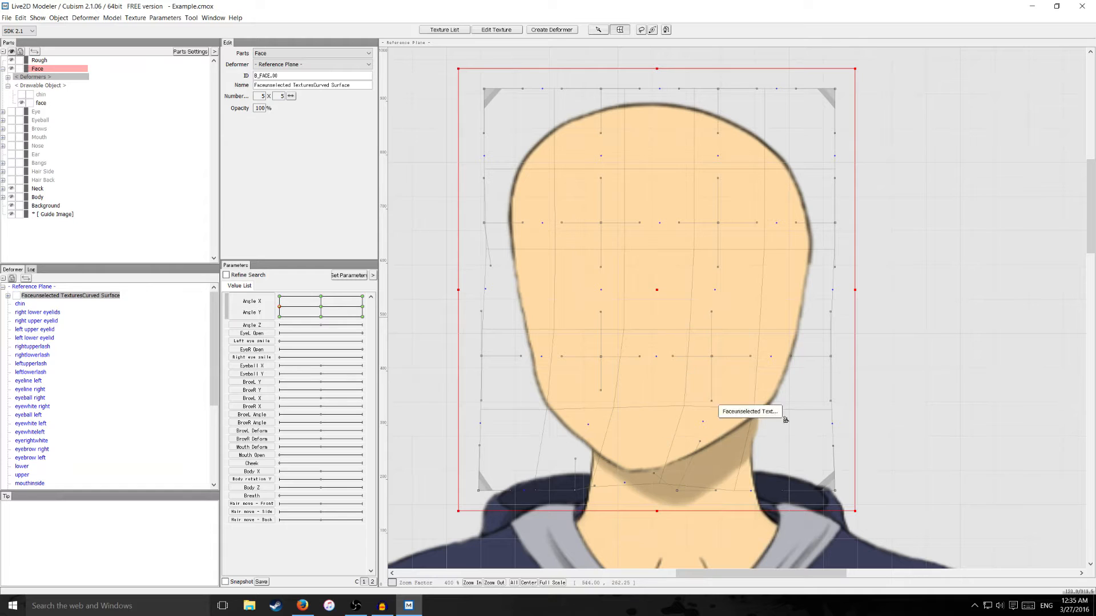
scroll(594, 374, "down", 1)
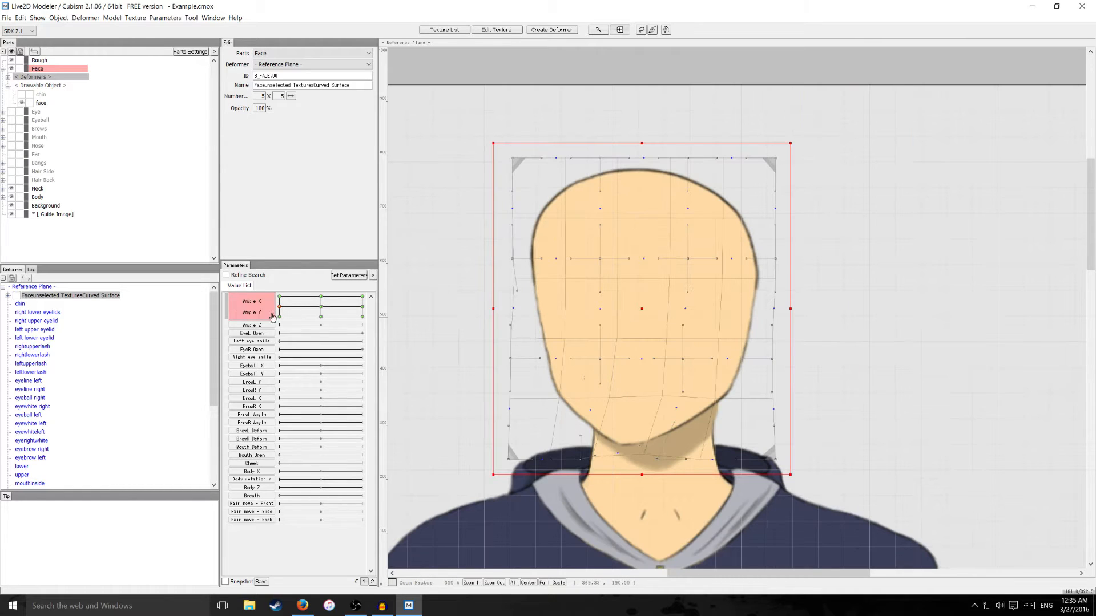
At Angle X 30 and Angle Y 0, shift the deformer's two lower inner points toward the viewer's right to turn the chin that way.
left_click_drag(282, 309, 322, 311)
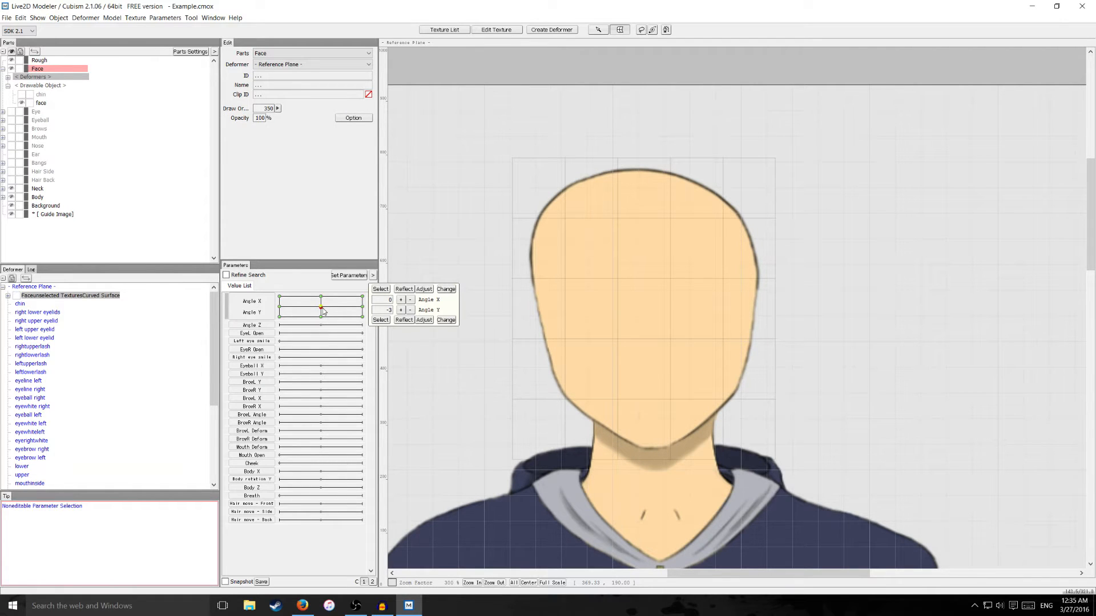
mouse_move(322, 311)
left_mouse_down()
mouse_move(287, 311)
mouse_move(332, 313)
left_mouse_up()
right_click(363, 309)
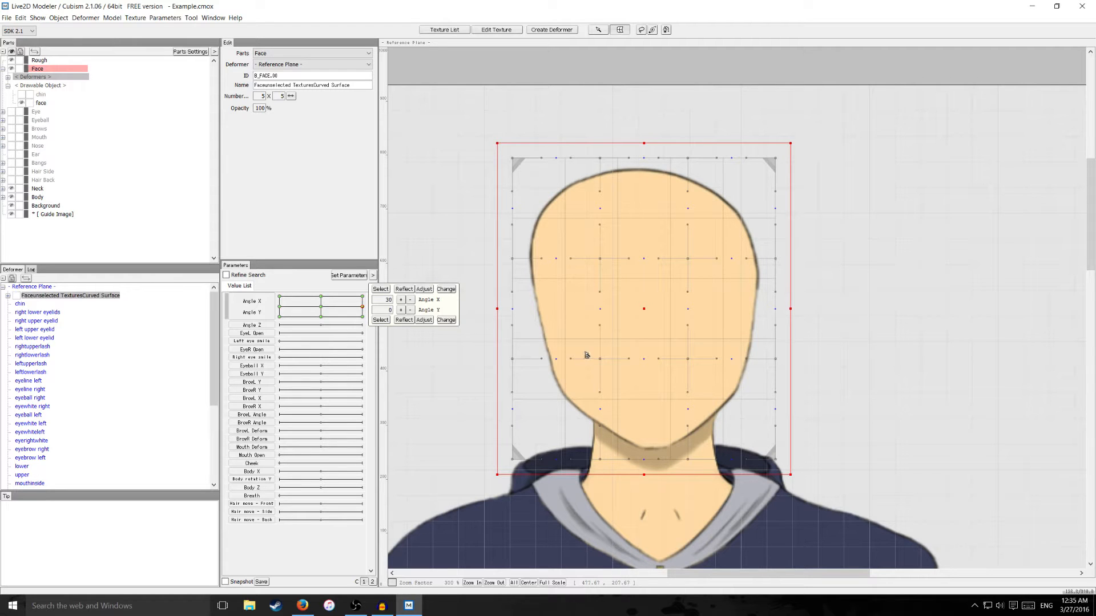
left_click_drag(581, 355, 507, 351)
mouse_move(326, 311)
left_mouse_down()
mouse_move(278, 311)
mouse_move(328, 309)
left_mouse_up()
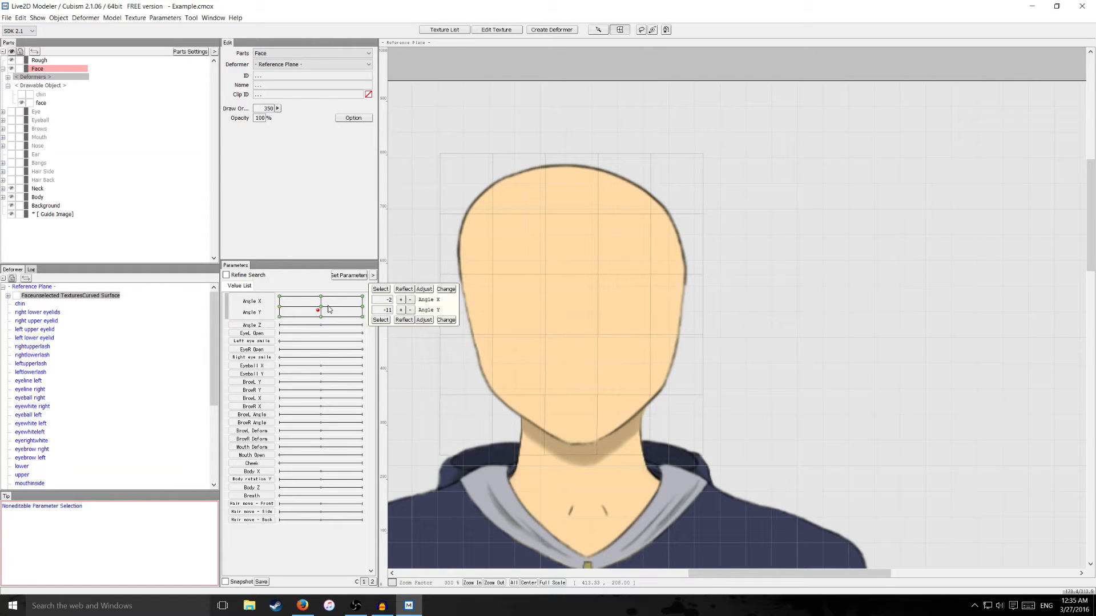
left_click(362, 308)
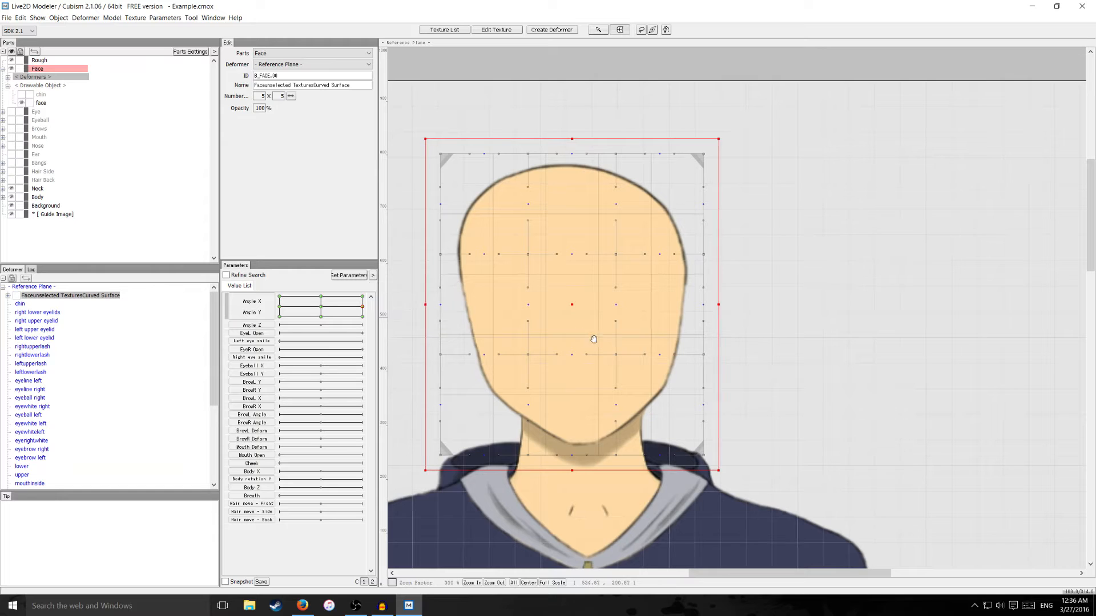
left_click_drag(589, 341, 610, 343)
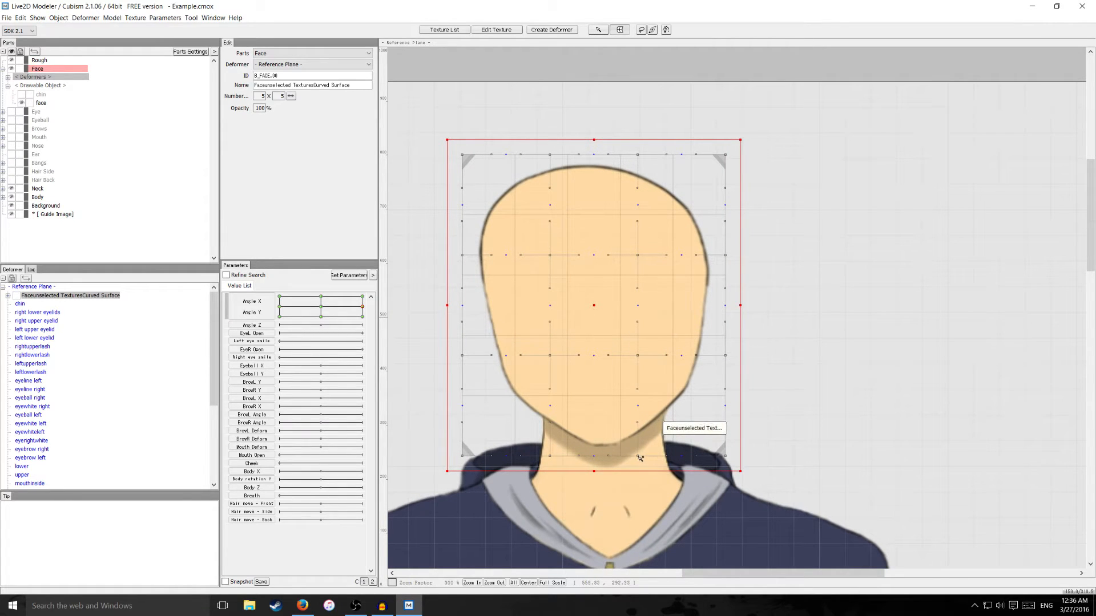
left_click_drag(637, 455, 652, 458)
left_click_drag(549, 456, 565, 458)
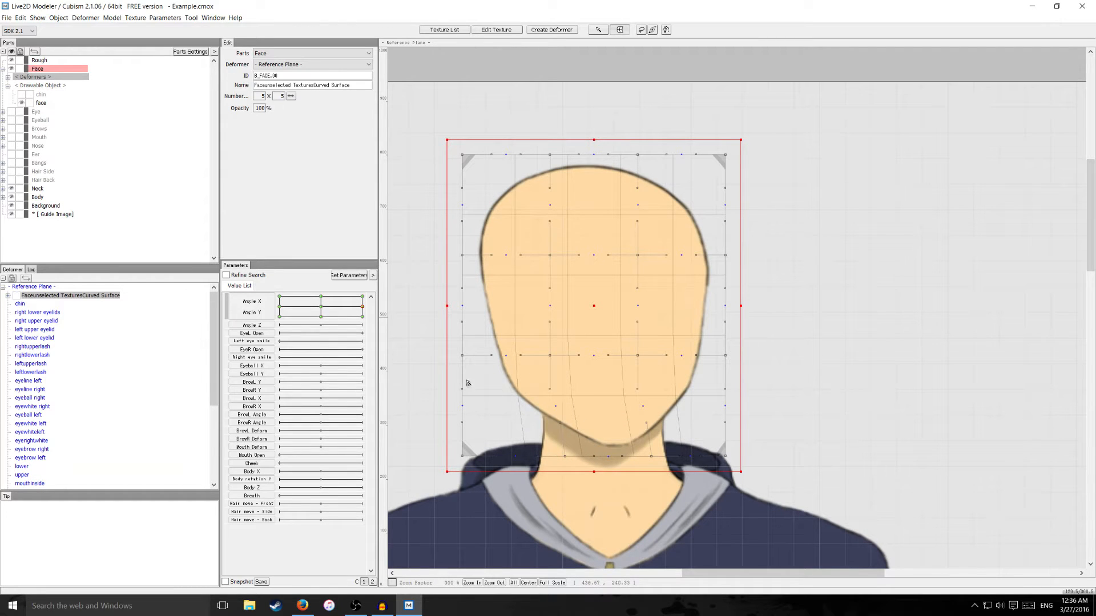
Pull the deformer's edge and lower corner on the viewer's right inward at Angle X 30 to narrow that side of the face.
left_click_drag(462, 356, 465, 356)
left_click_drag(724, 356, 719, 356)
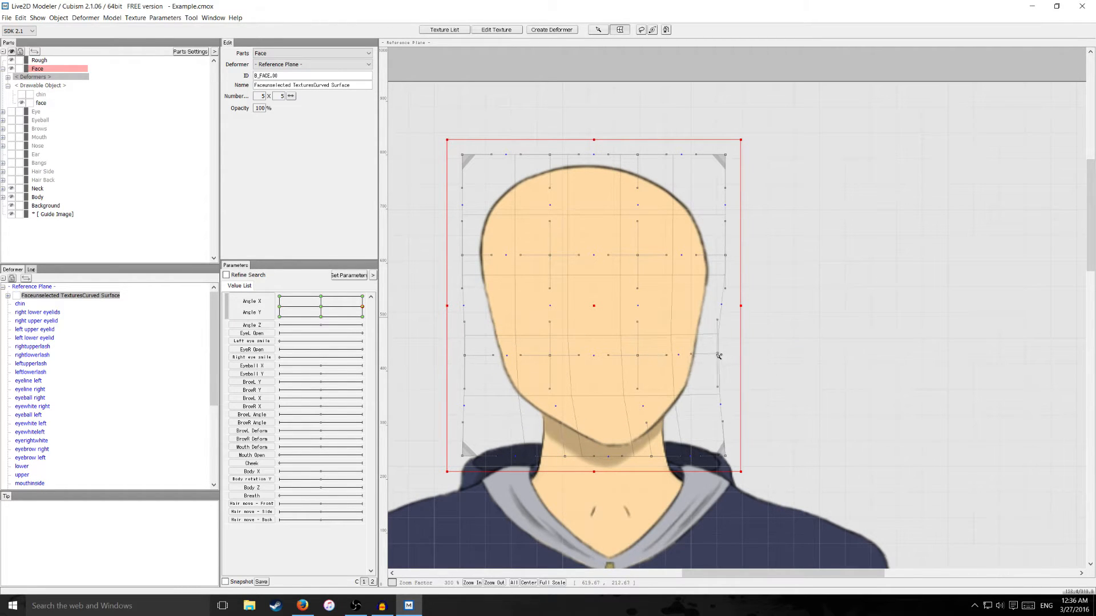
left_click_drag(725, 255, 722, 255)
left_click_drag(717, 320, 696, 318)
left_click_drag(652, 457, 673, 456)
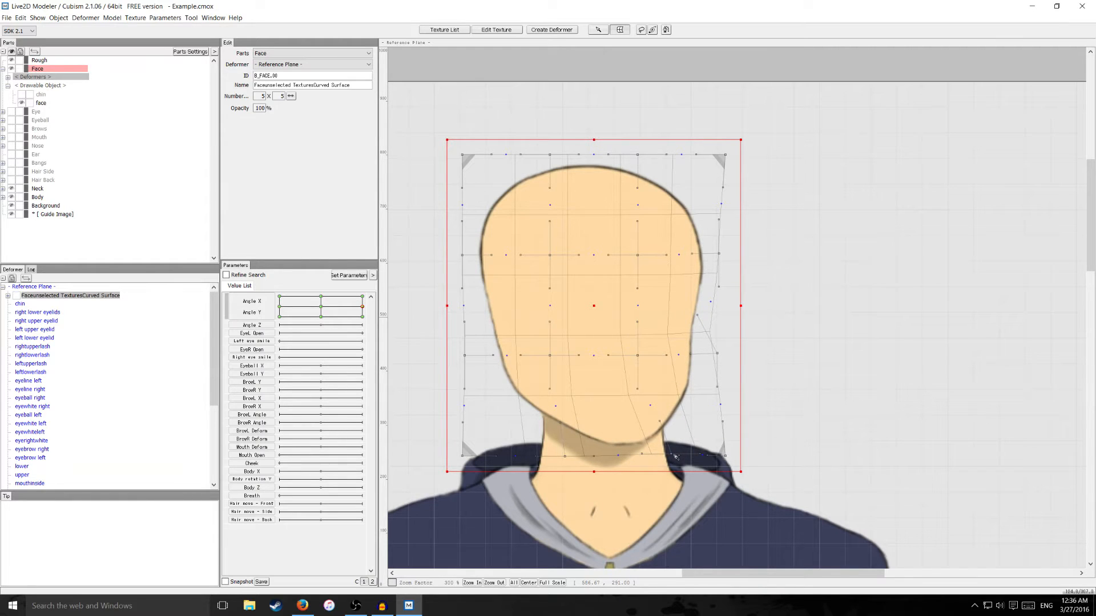
left_click_drag(723, 423, 716, 454)
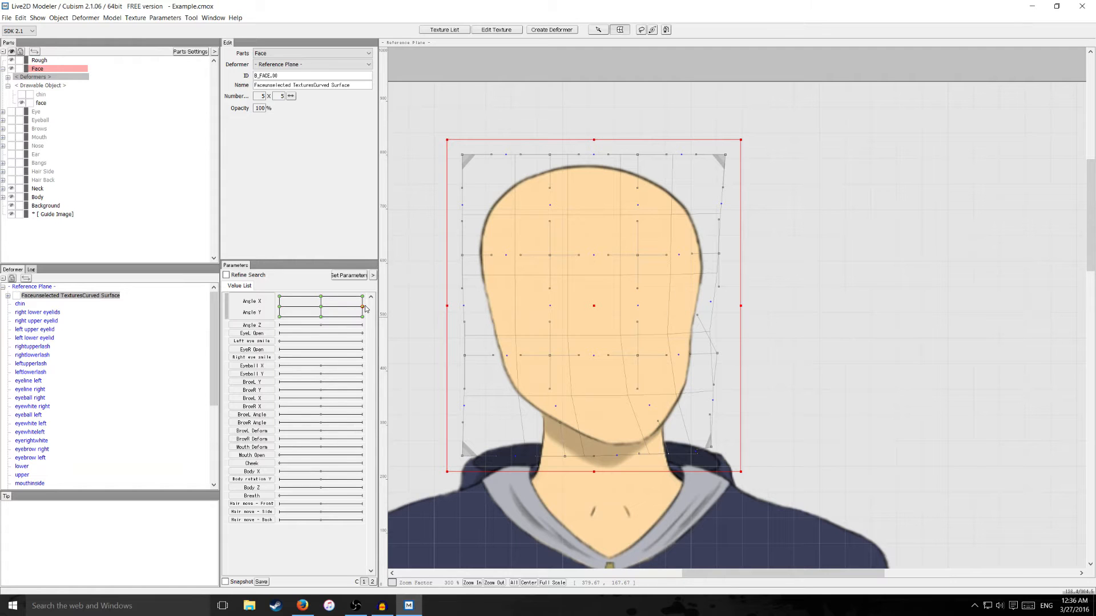
At Angle X 0 and Angle Y 30, raise the deformer's lower inner points to shorten the chin and shift the whole deformer slightly down.
left_click_drag(362, 306, 321, 307)
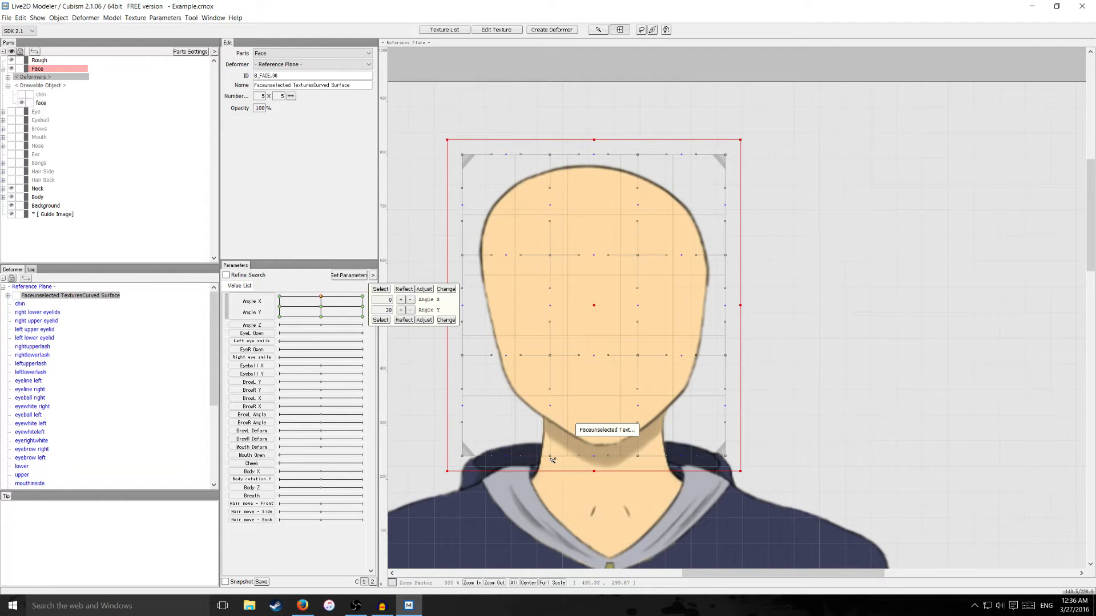
left_click_drag(552, 460, 551, 438)
left_click_drag(642, 460, 643, 438)
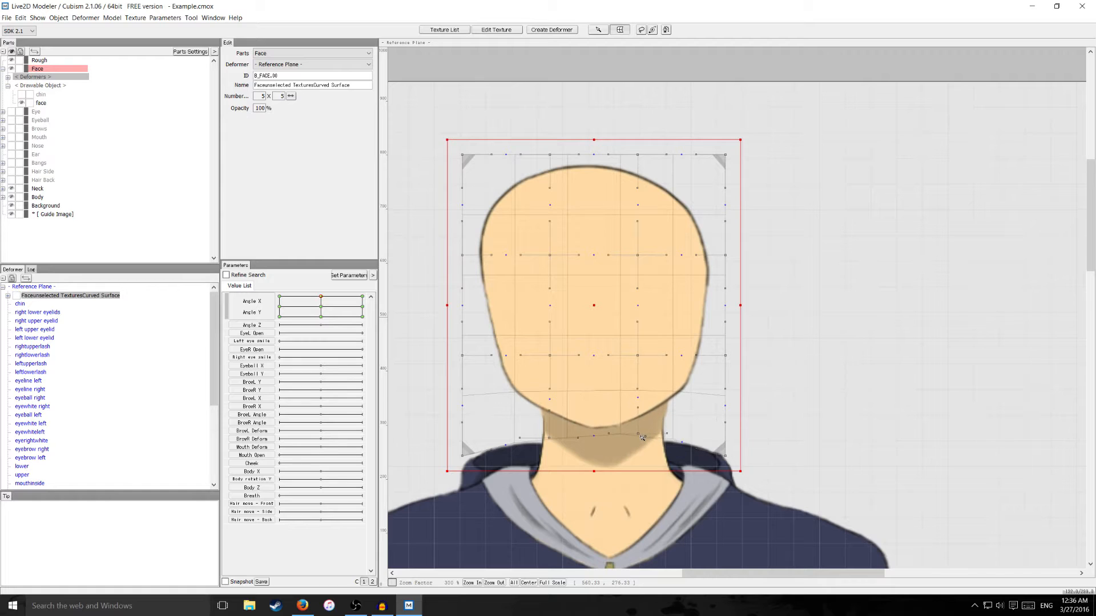
left_click_drag(549, 438, 549, 432)
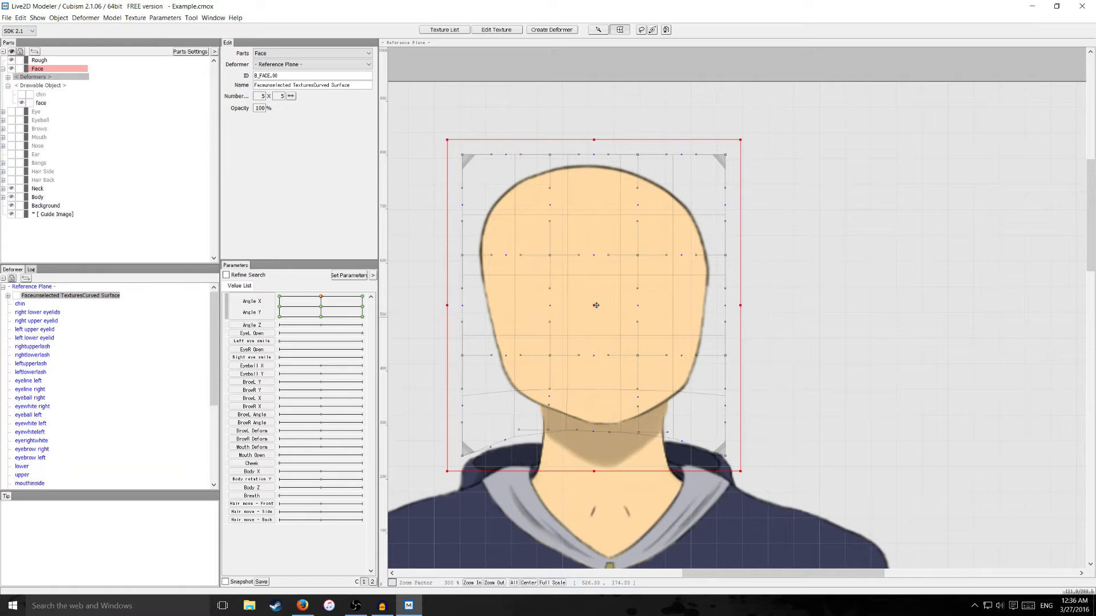
left_click_drag(596, 305, 596, 320)
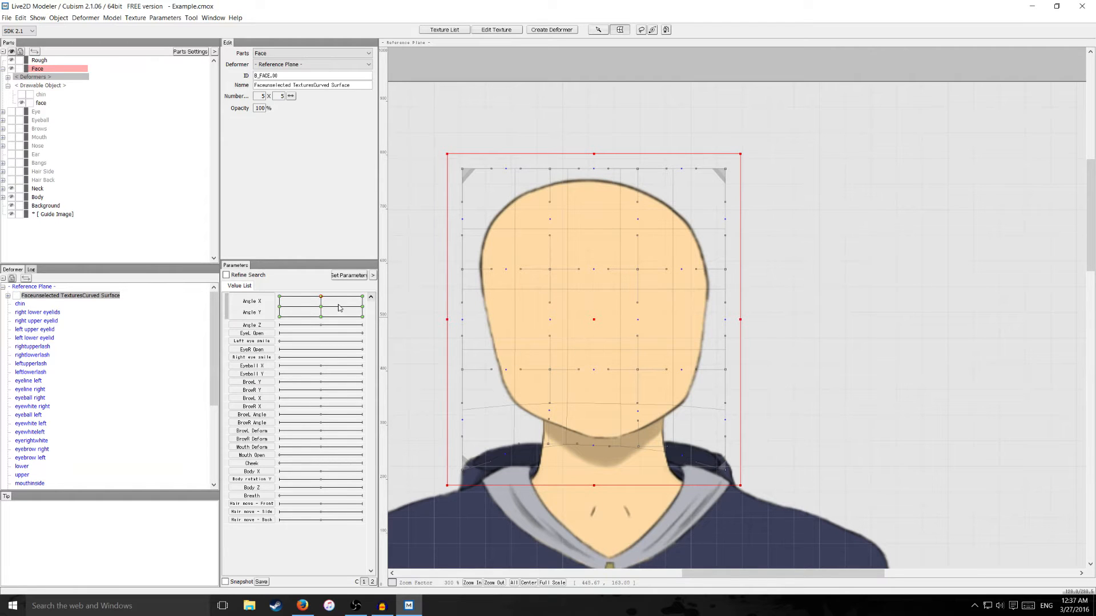
At Angle X 0 and Angle Y -30, lower the deformer's two bottom inner points to lengthen the chin.
mouse_move(326, 301)
left_mouse_down()
mouse_move(322, 317)
mouse_move(321, 293)
mouse_move(322, 306)
left_mouse_up()
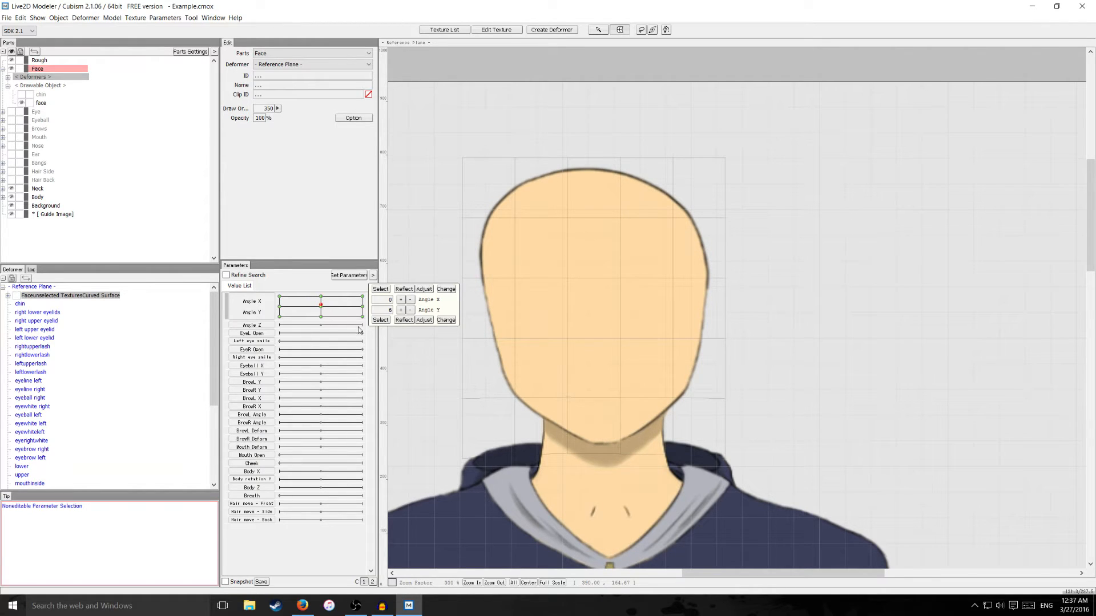
left_click(322, 319)
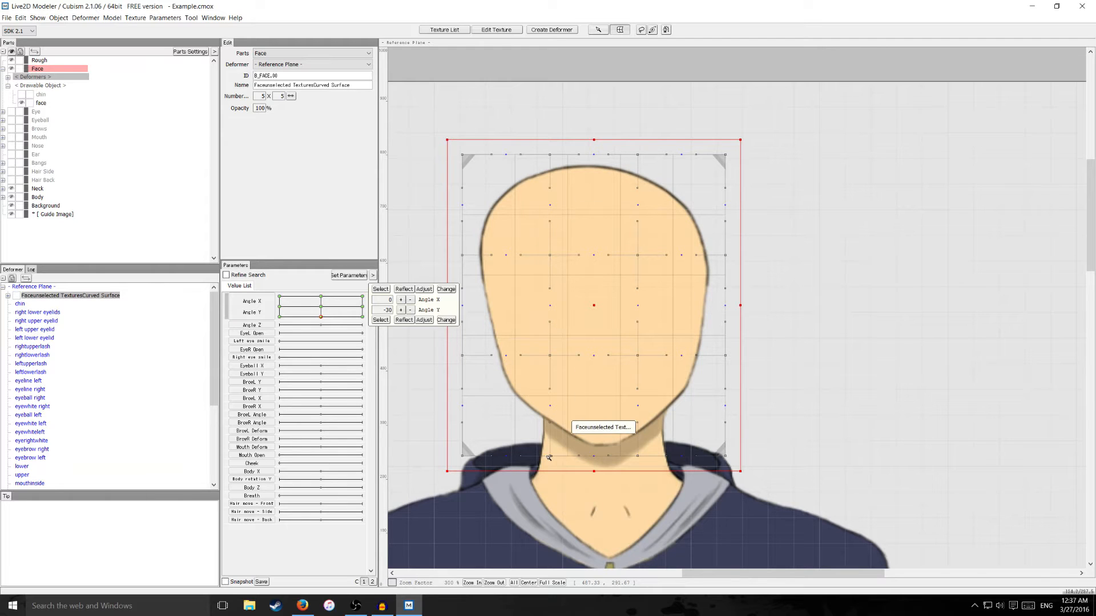
left_click_drag(550, 458, 550, 474)
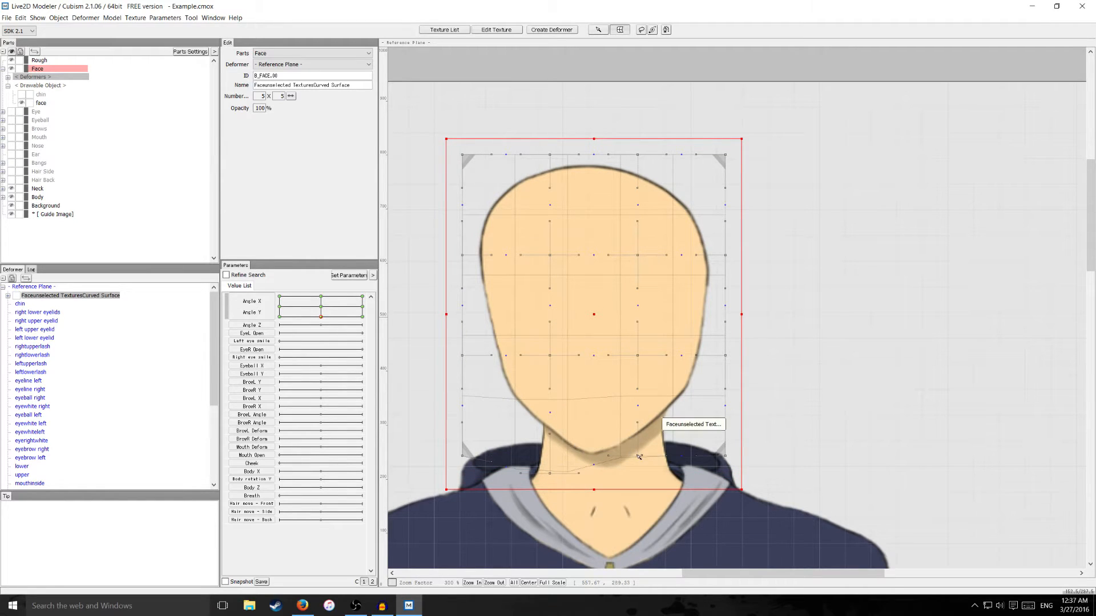
left_click_drag(639, 467, 640, 472)
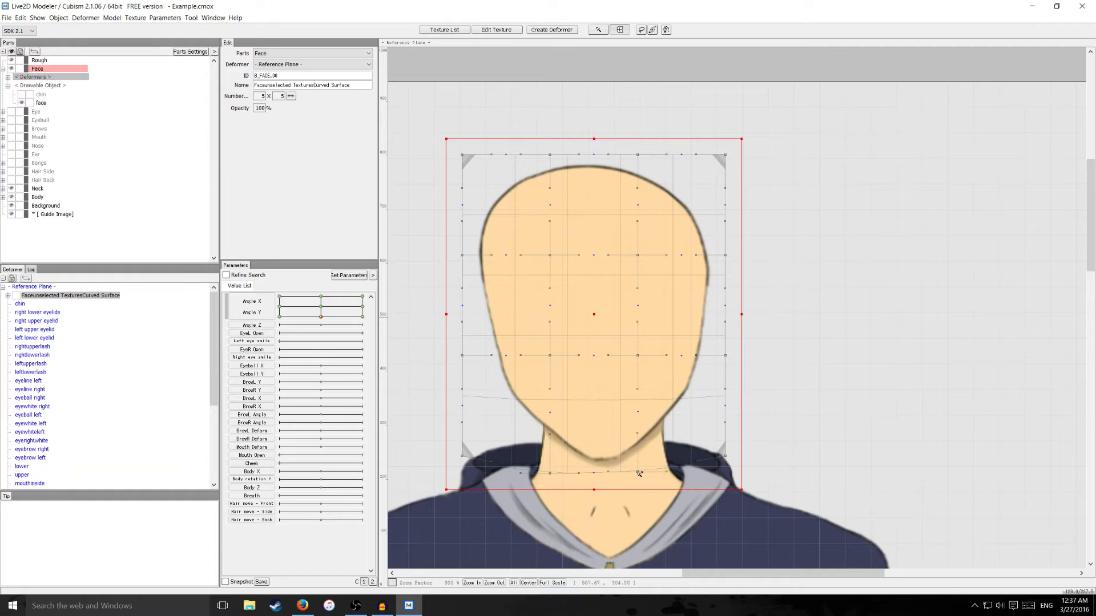
Round the jaw at Angle Y -30 by lowering the deformer's side points, pulling its bottom corners inward and its lower side handles outward.
left_click_drag(725, 356, 727, 375)
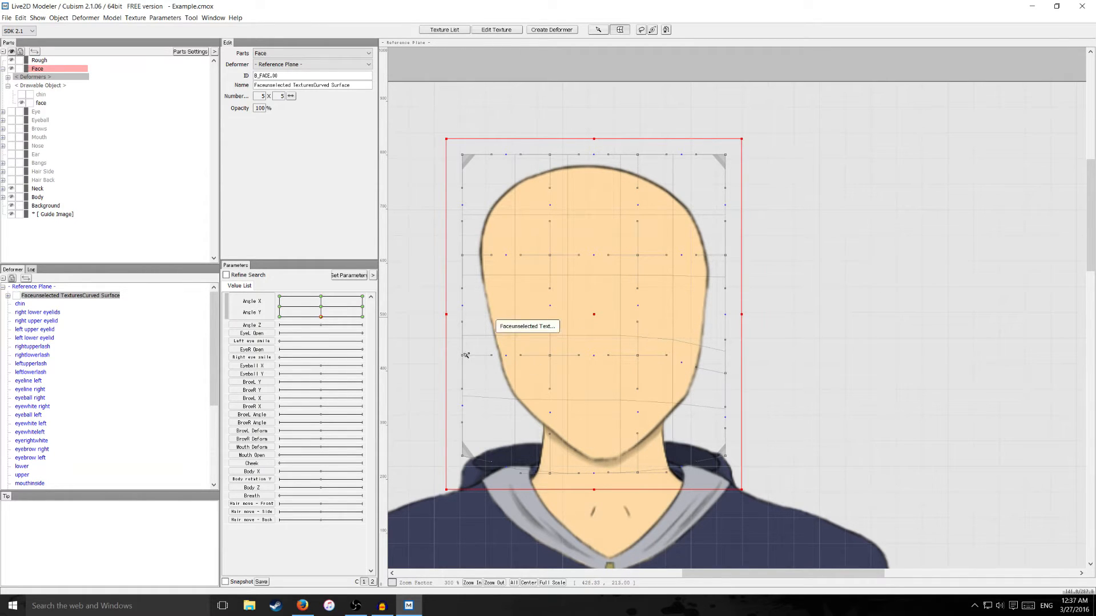
left_click_drag(462, 355, 465, 369)
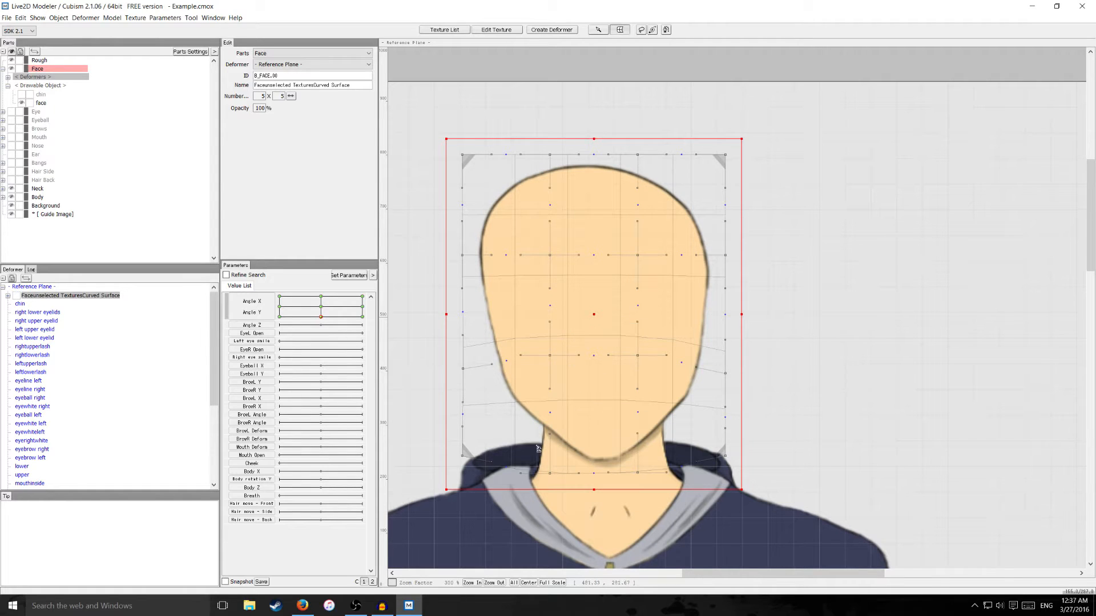
left_click_drag(463, 458, 477, 458)
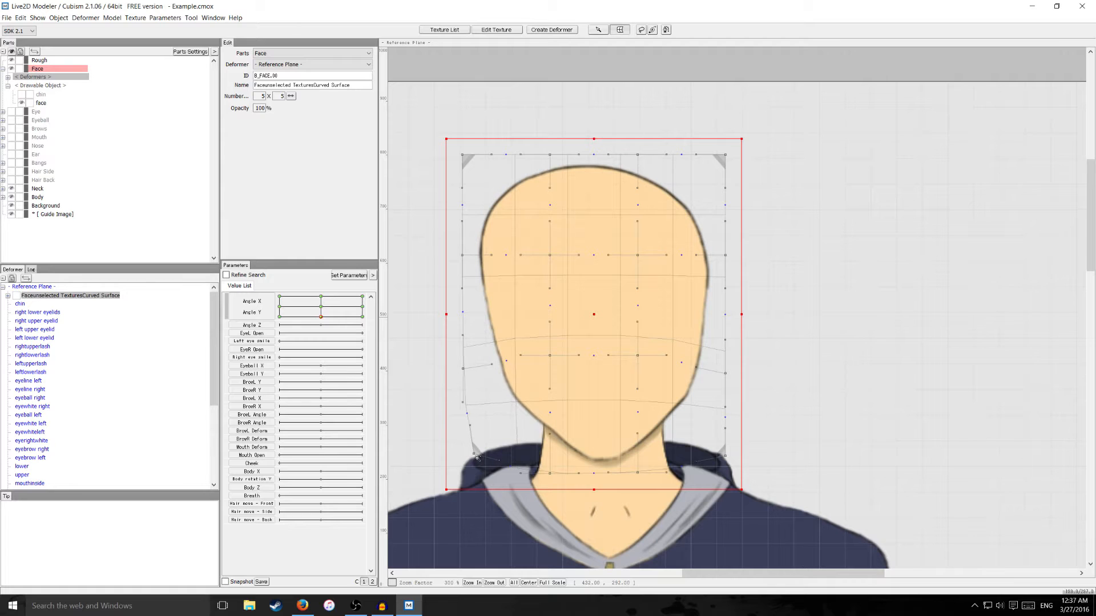
left_click_drag(725, 456, 713, 449)
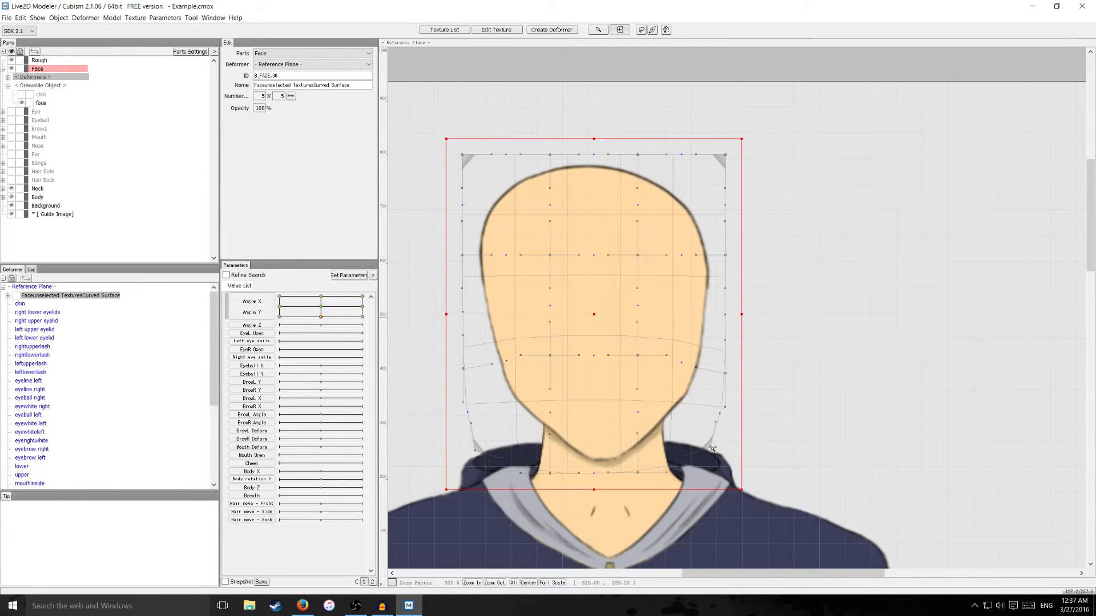
left_click_drag(724, 407, 737, 411)
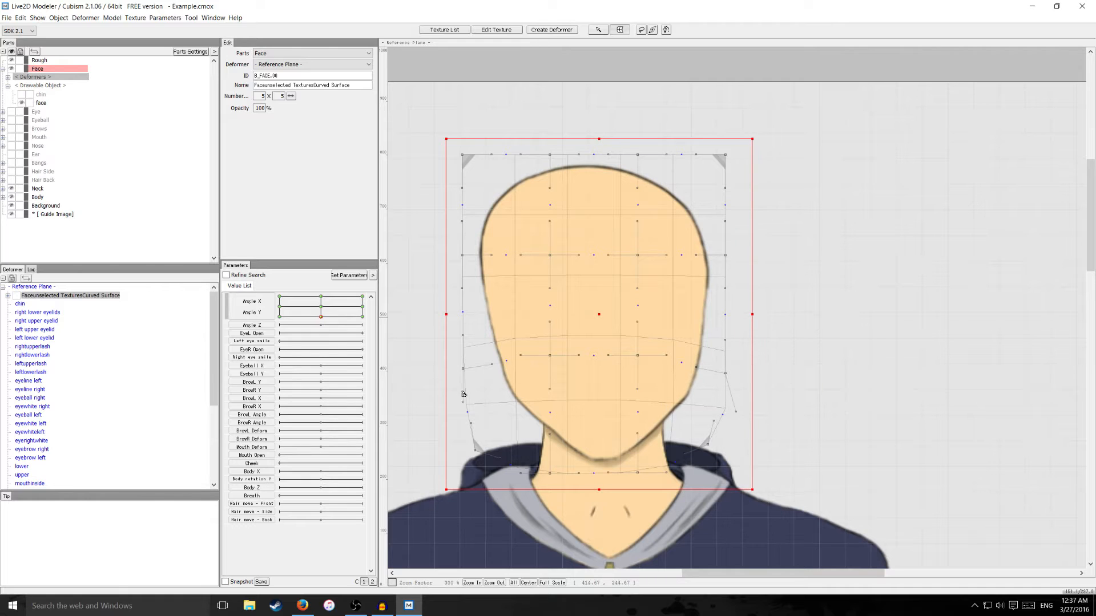
left_click_drag(462, 403, 452, 401)
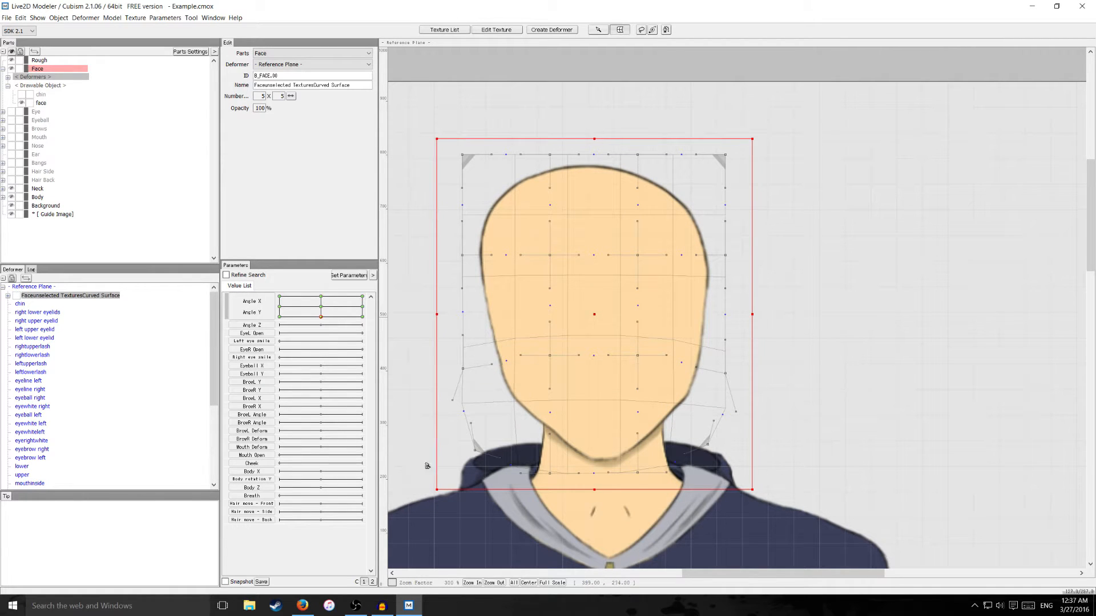
Return Angle X and Angle Y to 0 and synthesize their corner poses for all draw objects and deformers.
mouse_move(320, 317)
left_mouse_down()
mouse_move(322, 298)
mouse_move(299, 308)
mouse_move(318, 298)
mouse_move(324, 309)
mouse_move(265, 290)
mouse_move(315, 311)
mouse_move(278, 319)
mouse_move(369, 326)
mouse_move(318, 308)
left_mouse_up()
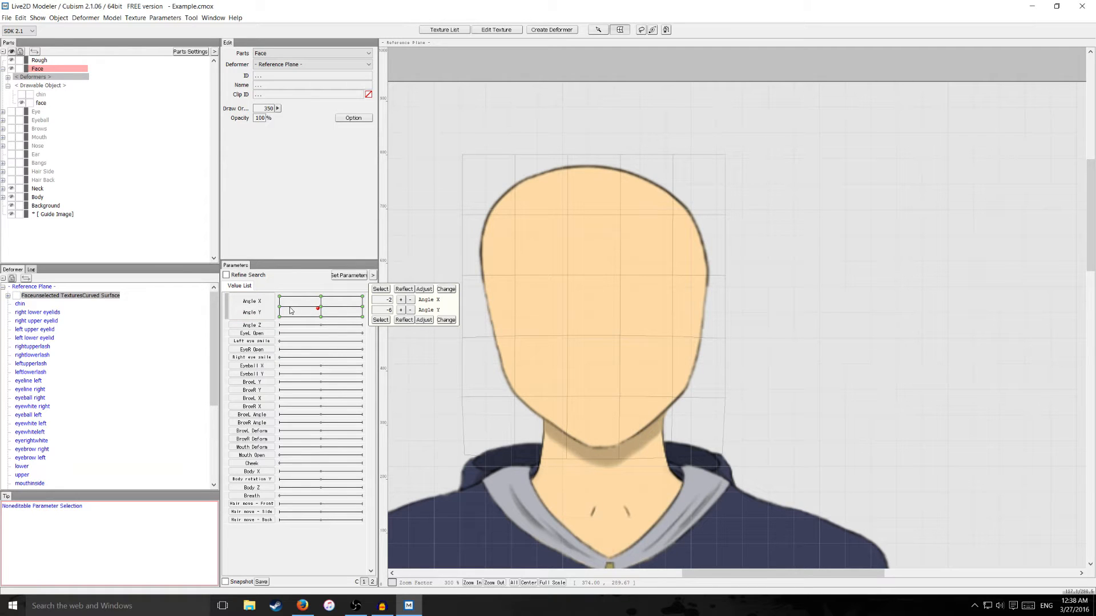
left_click_drag(322, 311, 278, 300)
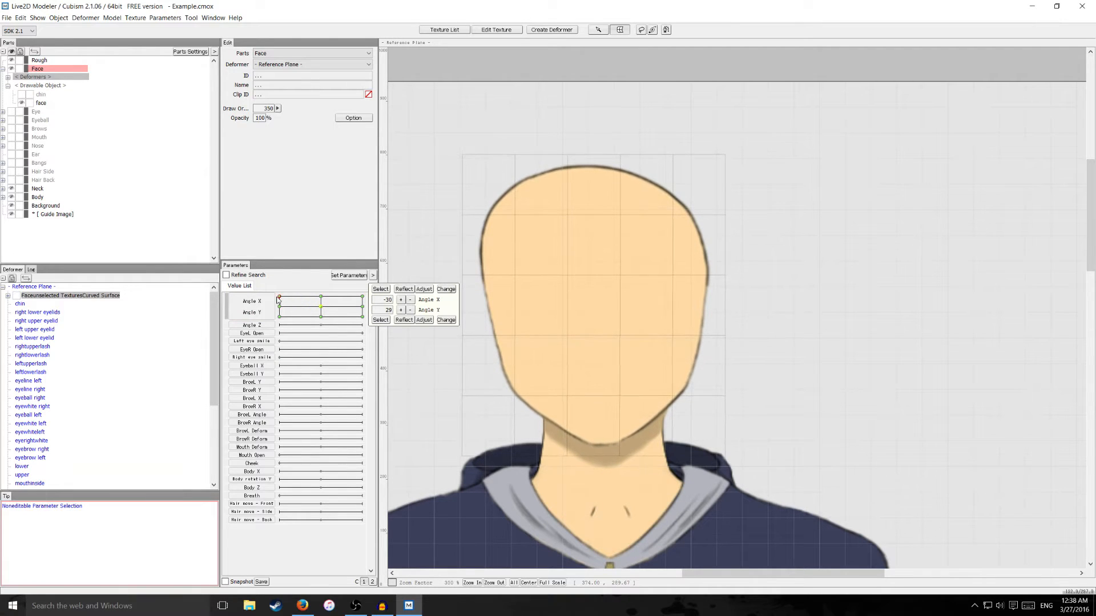
left_click(322, 311)
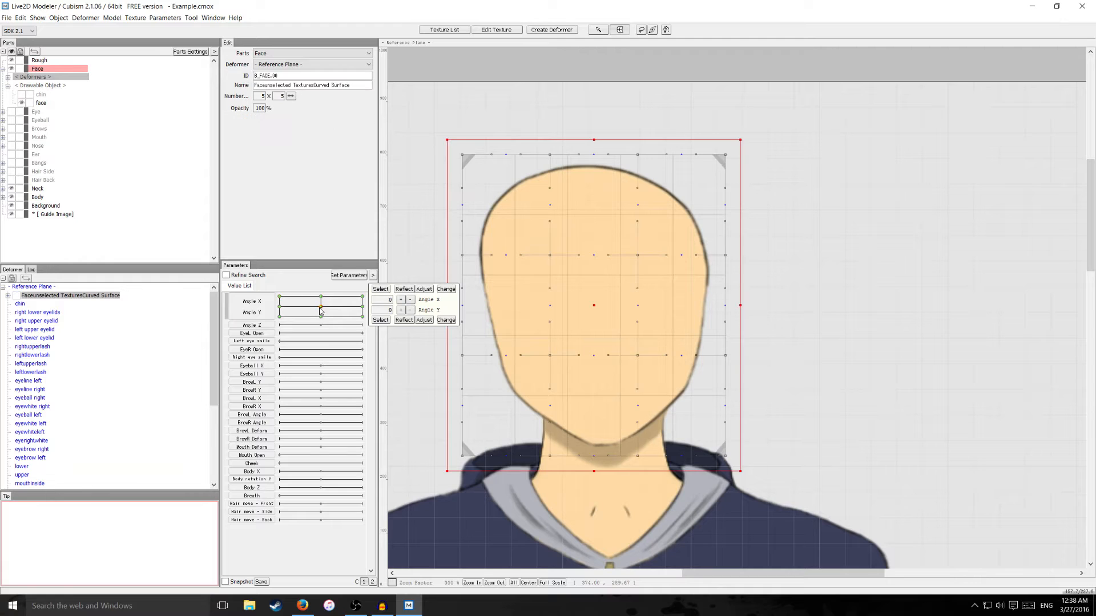
left_click(164, 18)
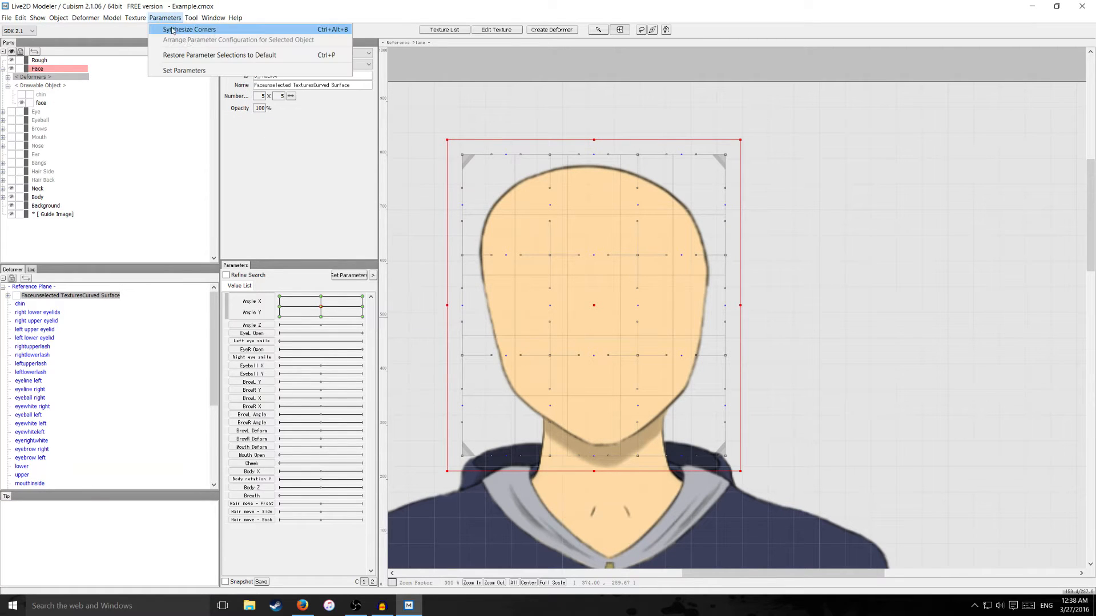
left_click(207, 30)
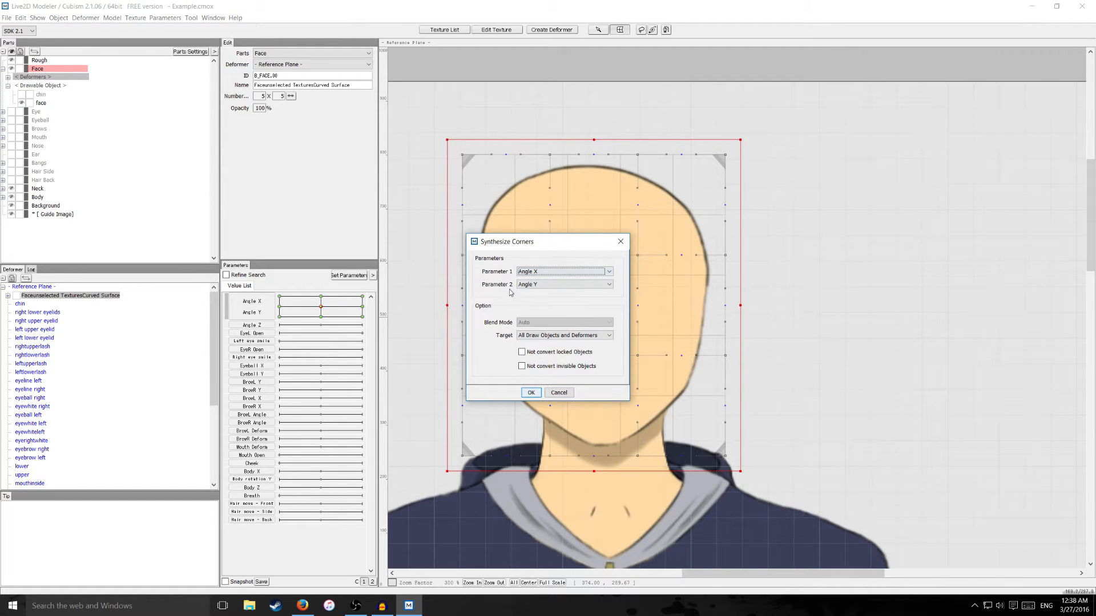
left_click(531, 393)
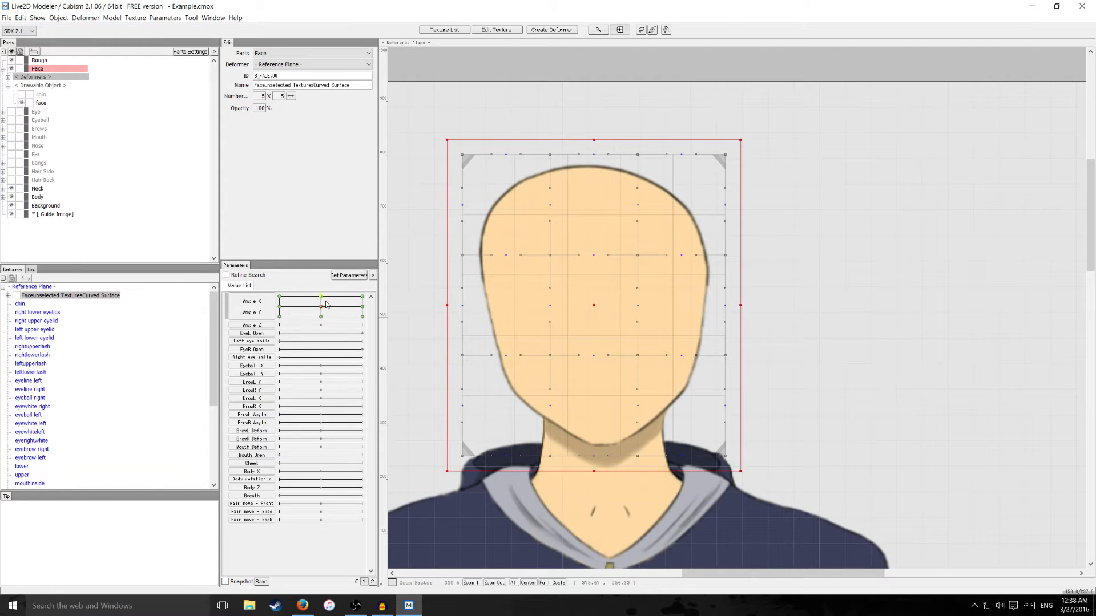
Preview the face deformer's synthesized corner poses by moving Angle X and Angle Y through their extremes.
left_click_drag(326, 304, 370, 293)
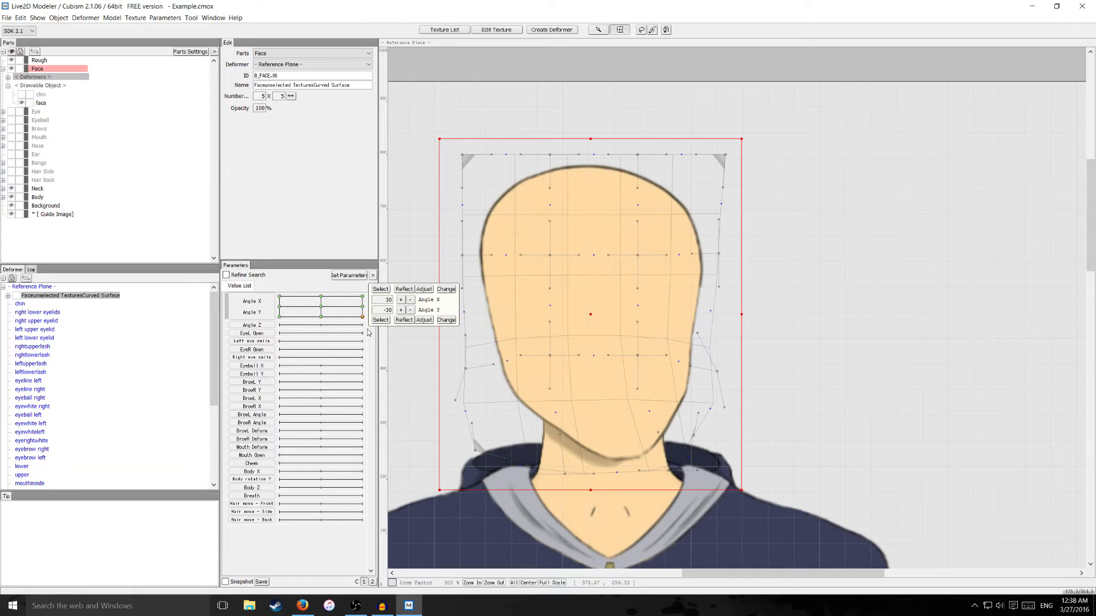
left_click_drag(367, 329, 366, 295)
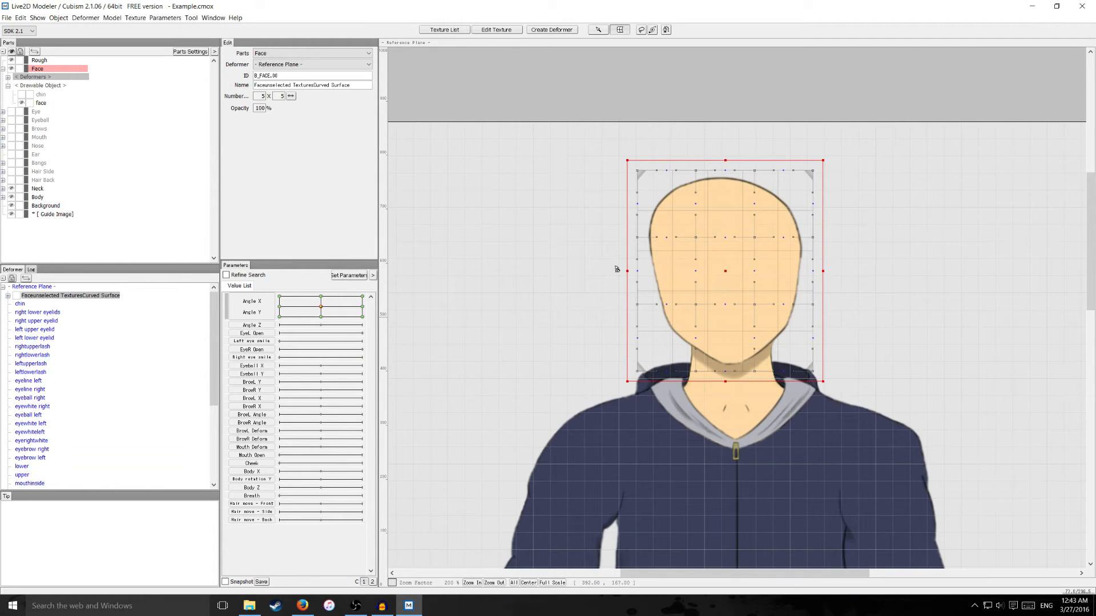
Make the Bangs part visible and select its Bangs drawable object.
left_click(11, 163)
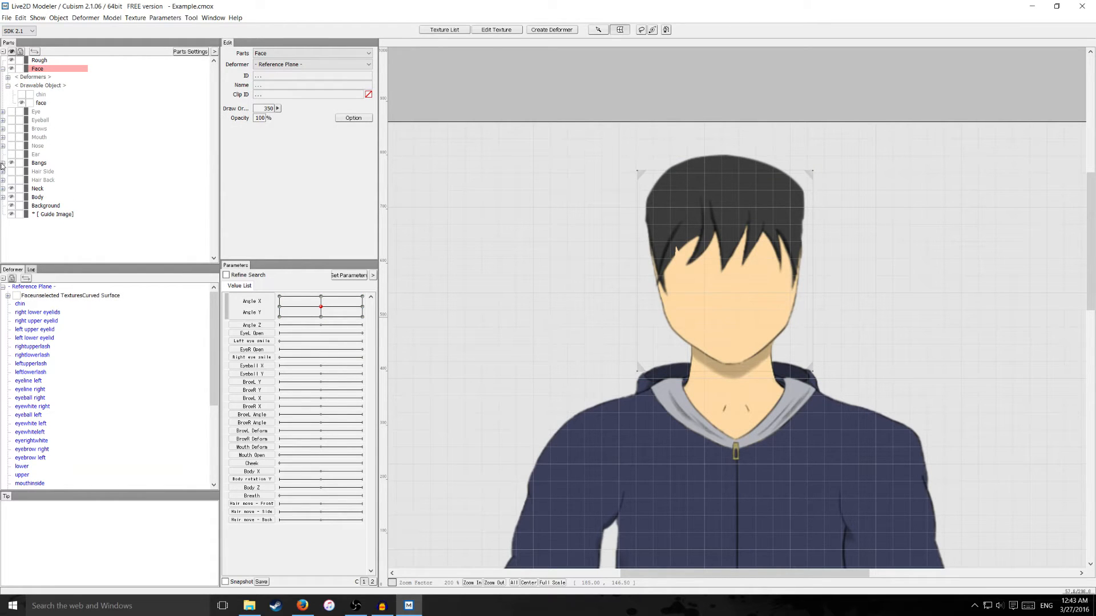
left_click(3, 164)
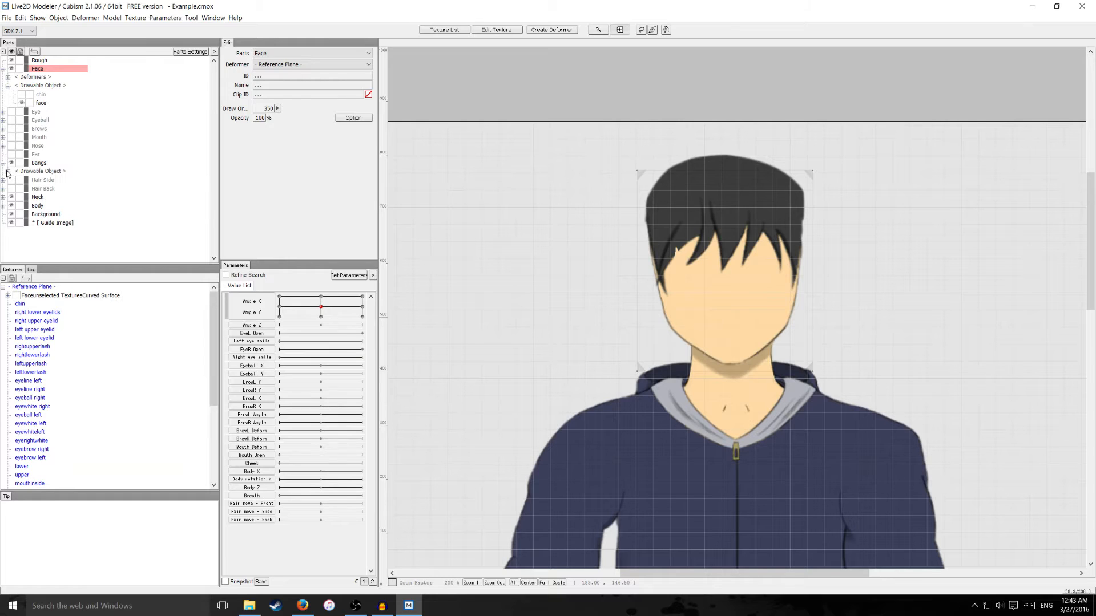
left_click(8, 172)
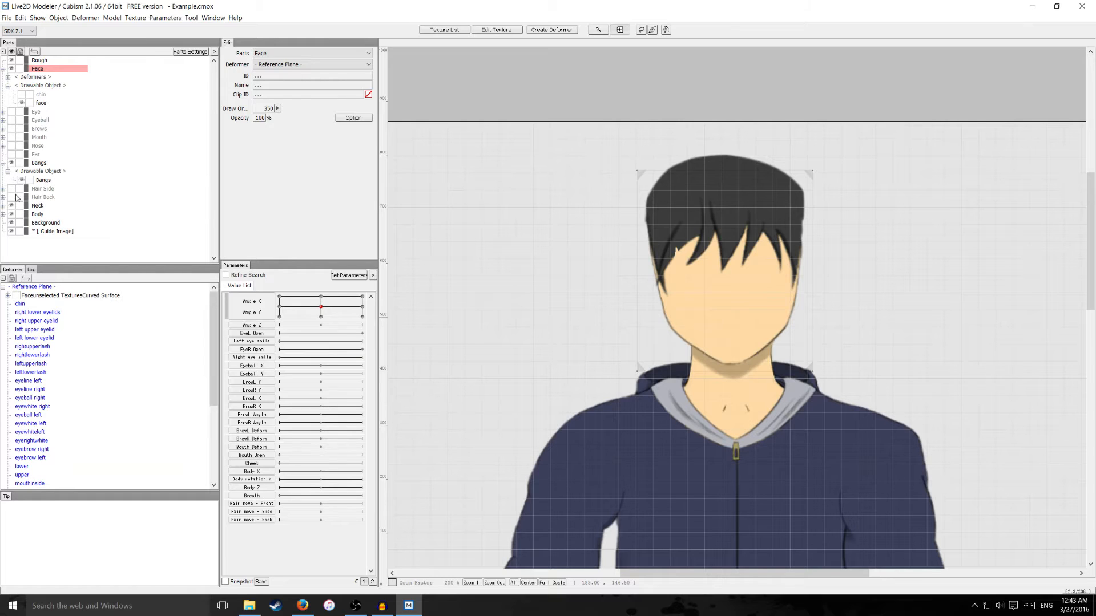
left_click(42, 180)
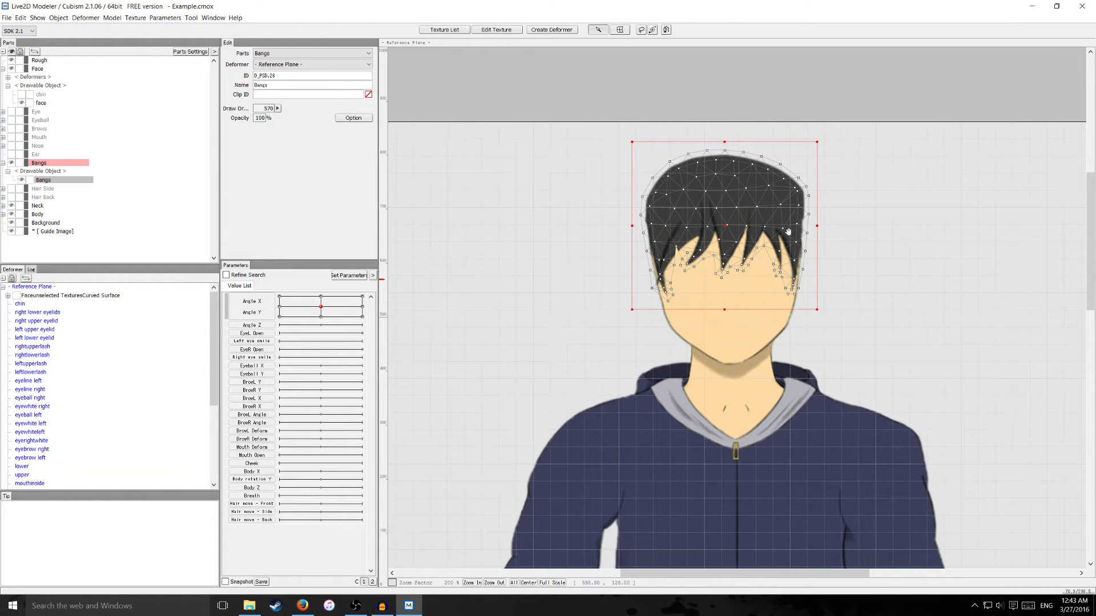
left_click_drag(789, 231, 730, 262)
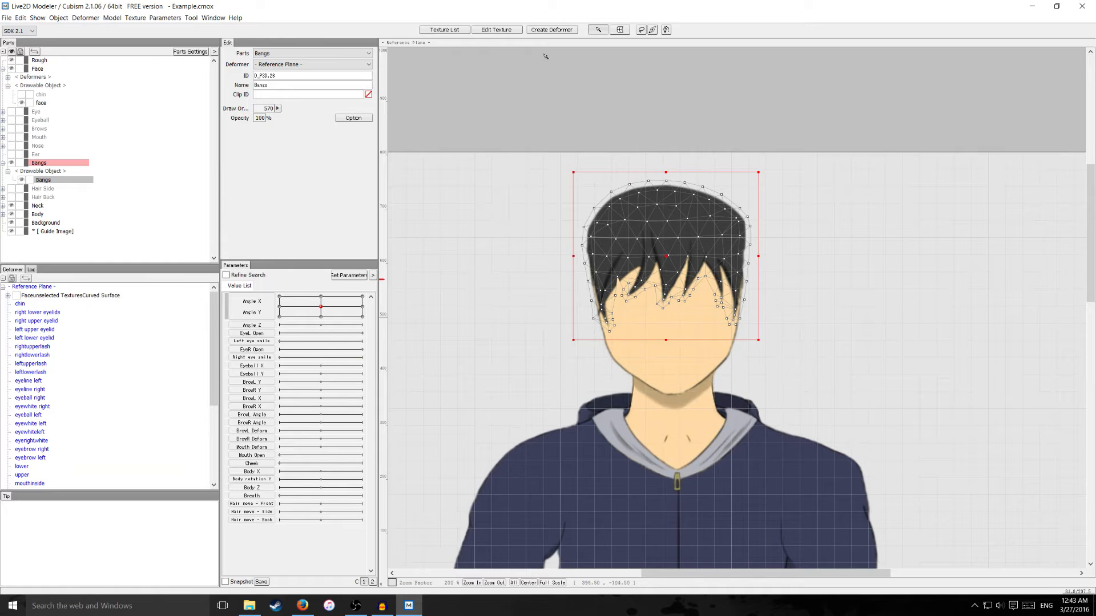
Open the Bangs texture mesh for editing and inspect its polygon points around the hair tips.
left_click(494, 32)
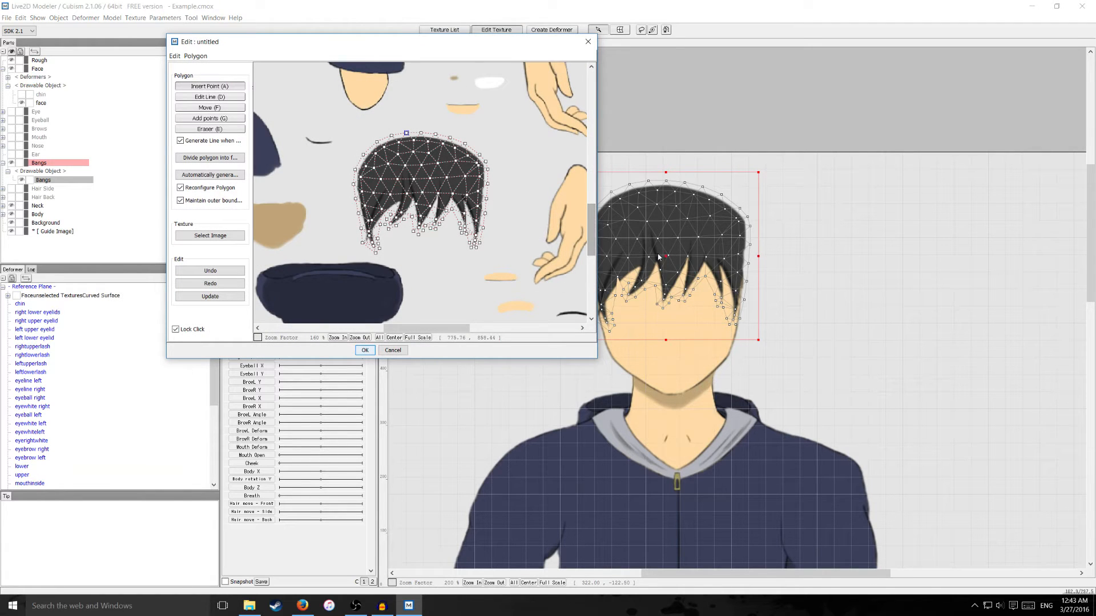
scroll(389, 231, "up", 5)
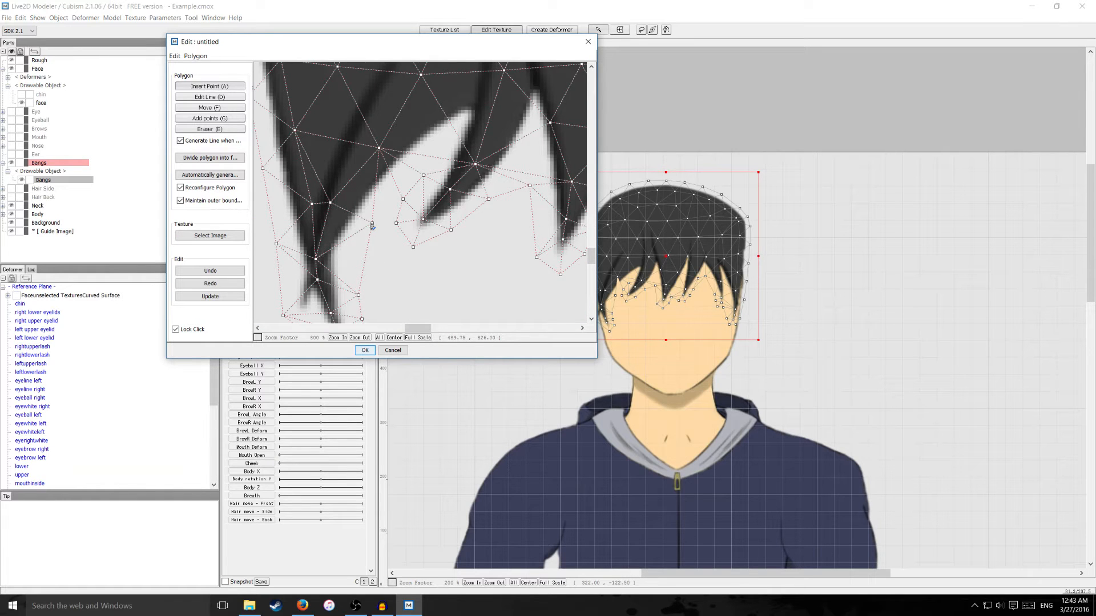
left_click(403, 200)
left_click(368, 352)
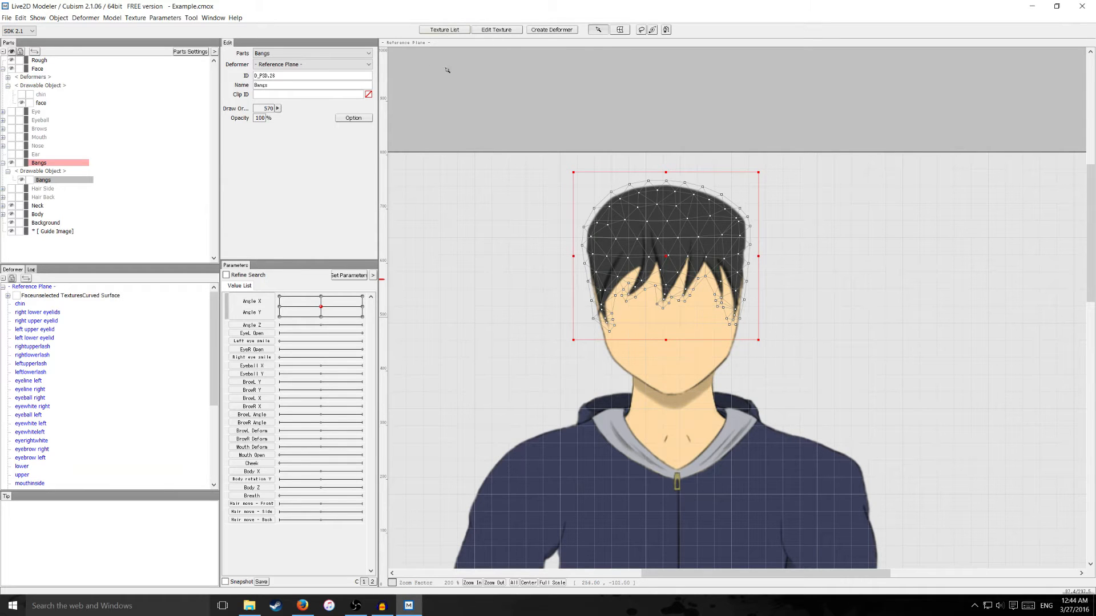
Create a curved surface deformer as the parent of the Bangs and shrink it to fit closely around the hair.
left_click(564, 31)
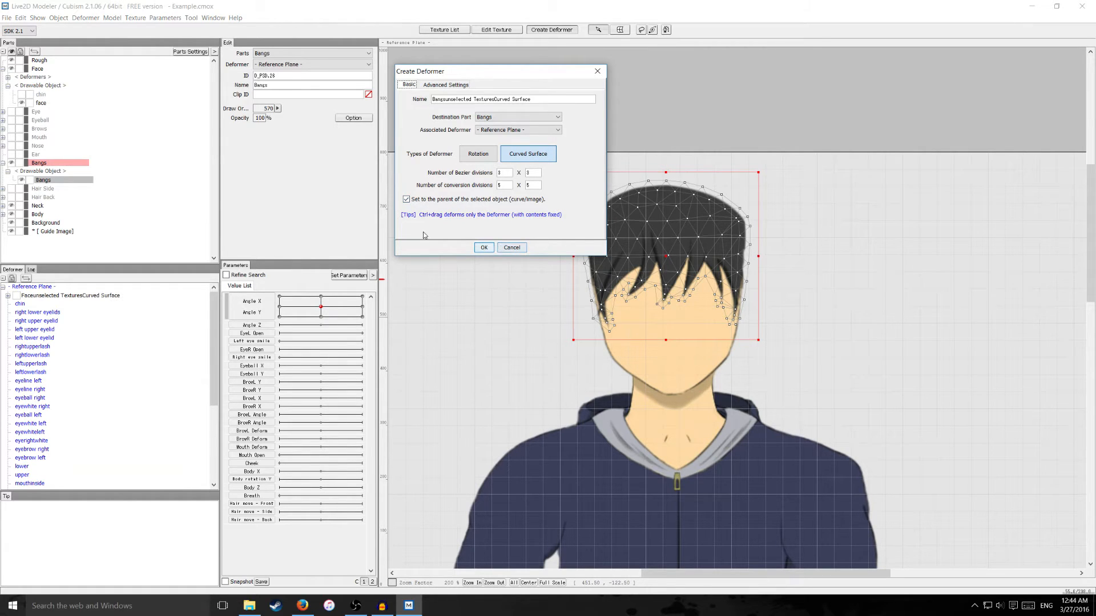
left_click(484, 247)
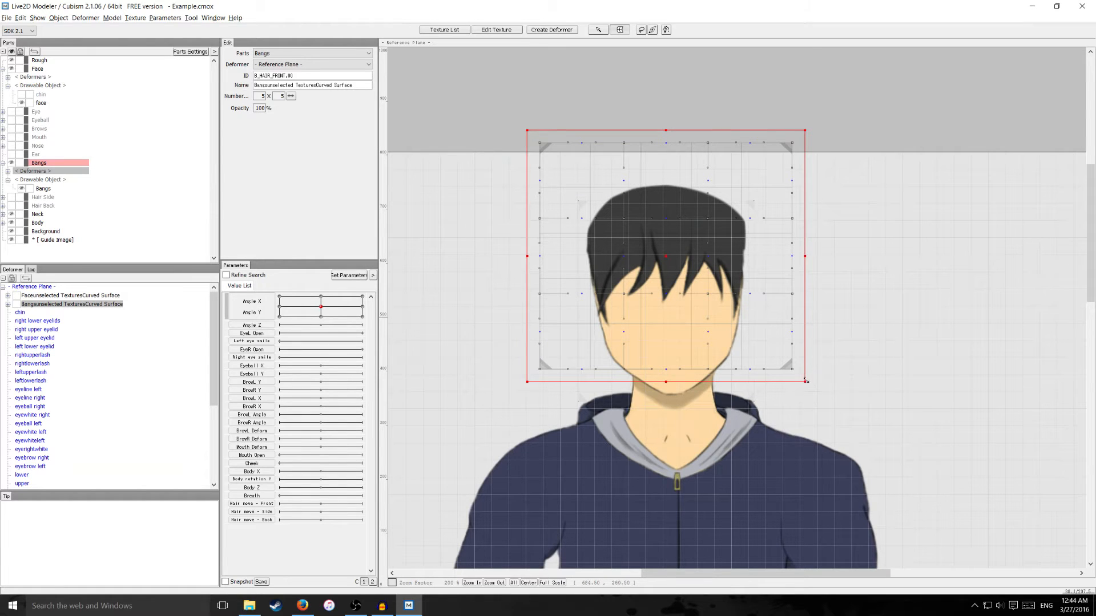
left_click_drag(806, 381, 762, 338)
scroll(695, 258, "up", 4)
scroll(696, 260, "down", 3)
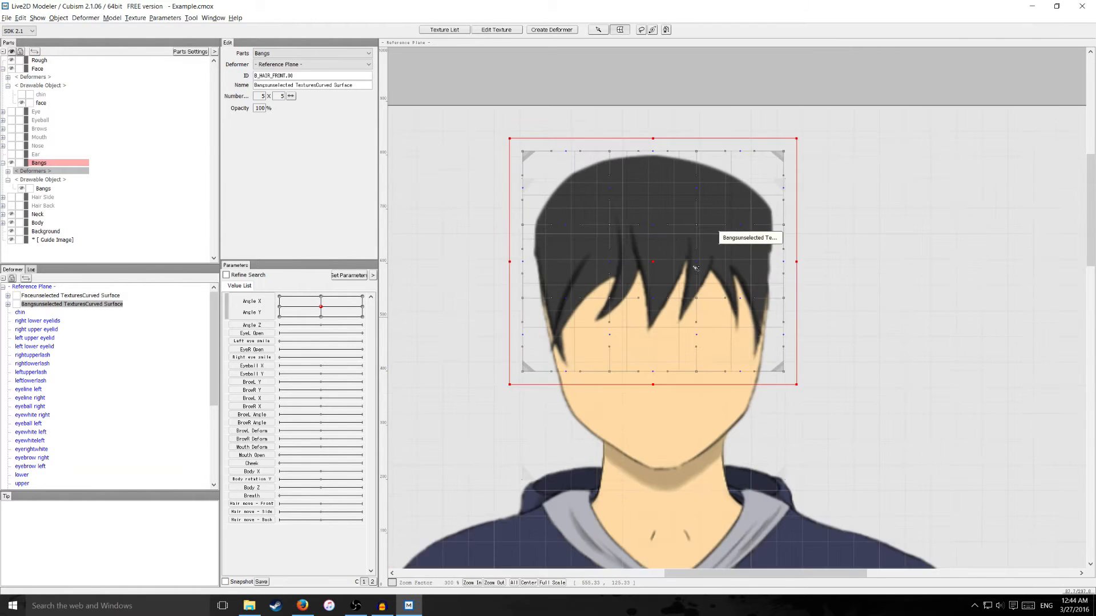
left_click_drag(675, 269, 698, 288)
scroll(603, 229, "up", 1)
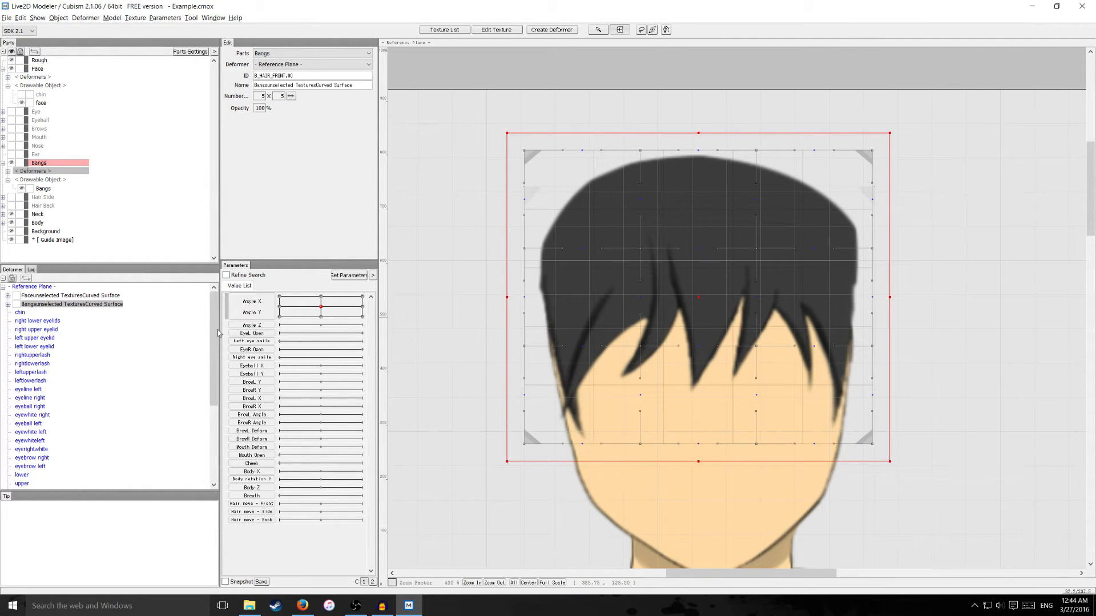
Add three keys at -30, 0 and 30 to the bangs deformer for both Angle X and Angle Y.
left_click(252, 303)
left_click(349, 275)
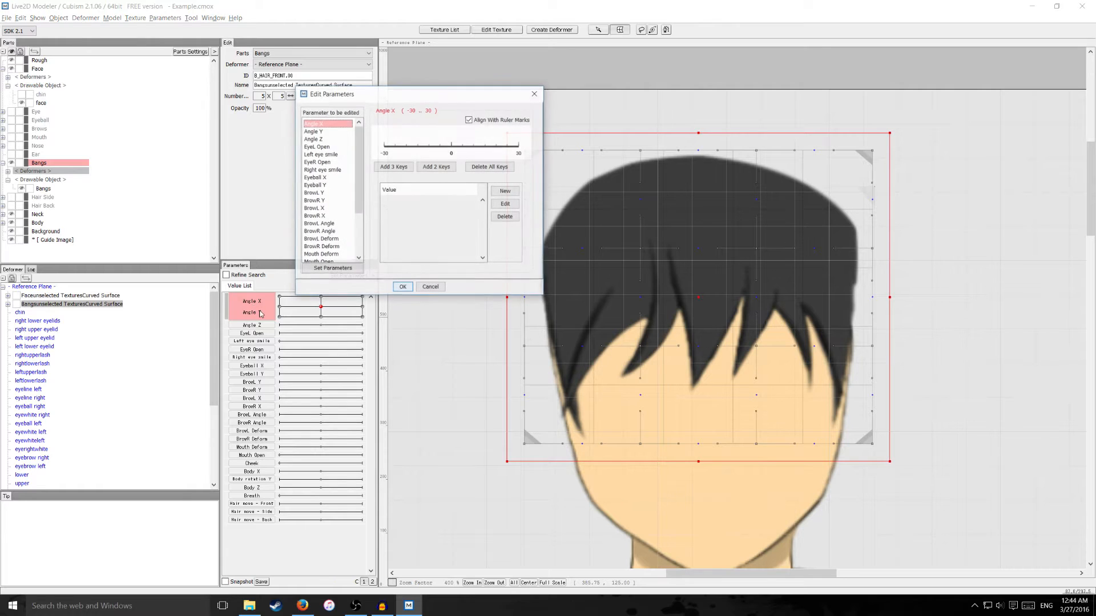
left_click(393, 167)
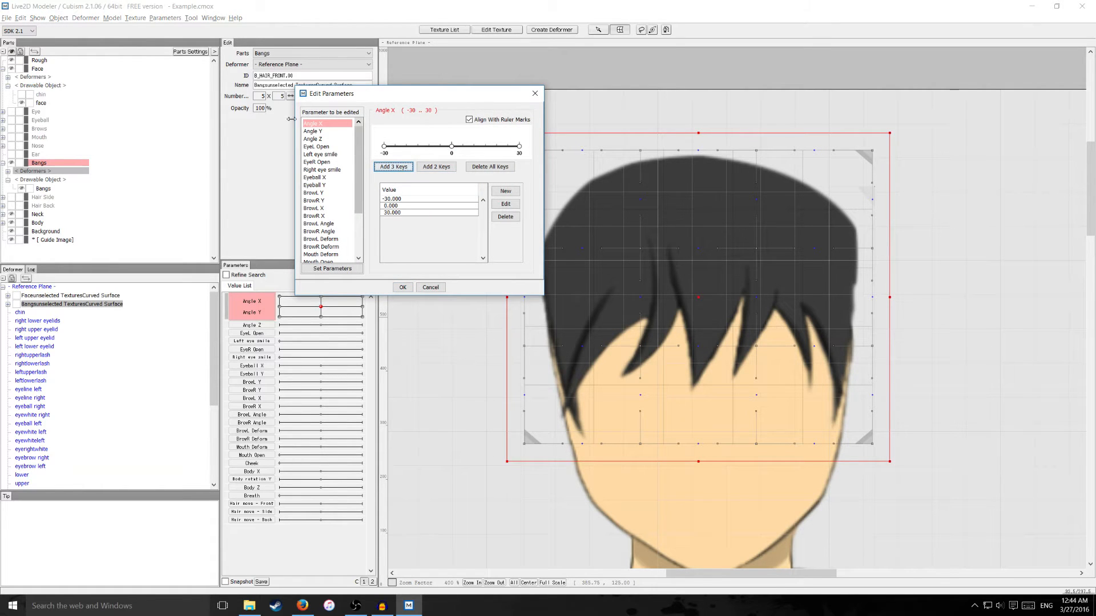
left_click(310, 132)
left_click(400, 166)
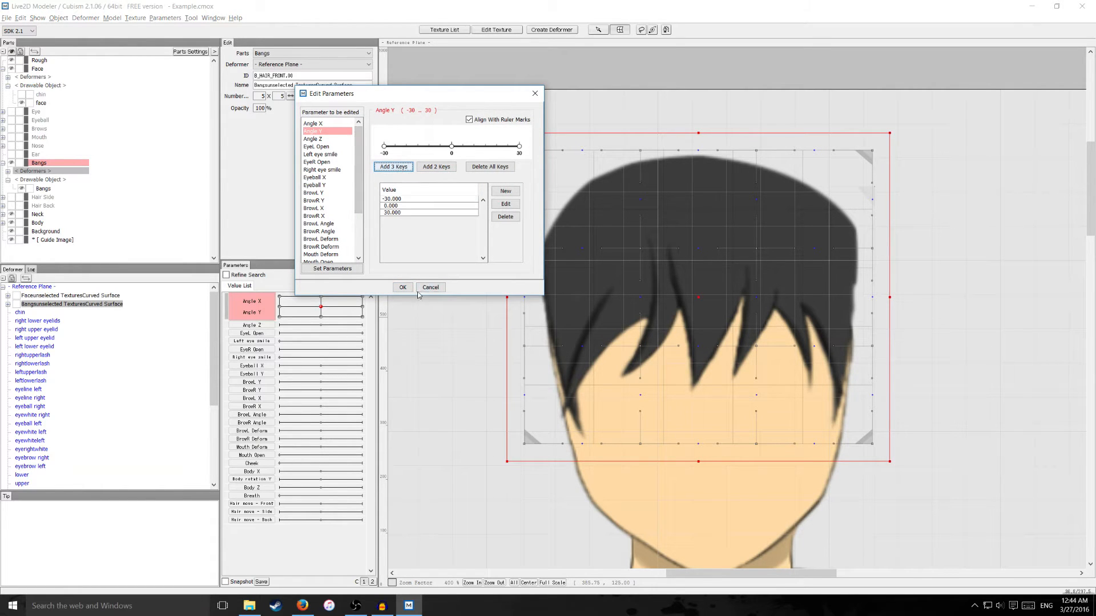
left_click(402, 287)
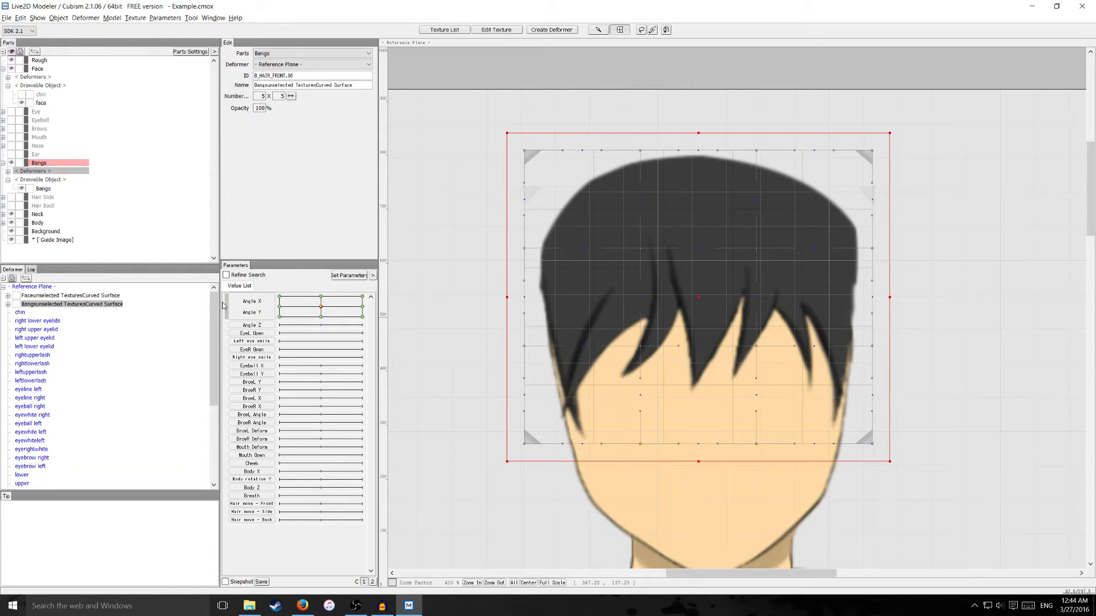
At Angle X -30 and Angle Y 0, shift the bangs deformer slightly left and pull its lower side, corner and inner points further left.
left_click(279, 307)
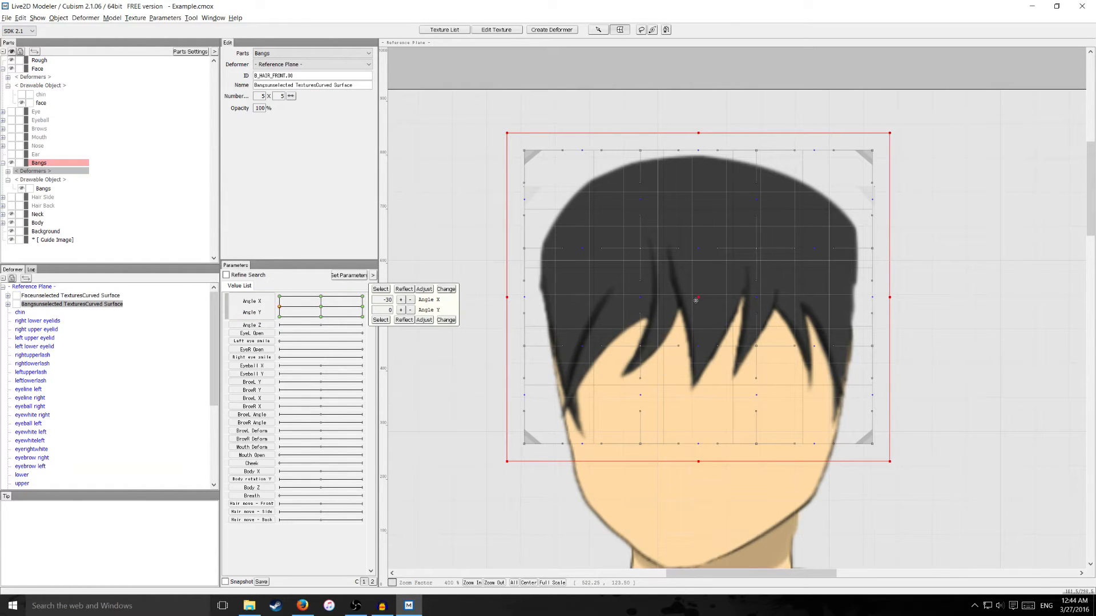
left_click(698, 297)
left_click_drag(699, 297, 689, 297)
left_click_drag(515, 346, 503, 328)
left_click_drag(514, 443, 495, 409)
left_click_drag(862, 346, 849, 349)
left_click_drag(862, 443, 838, 448)
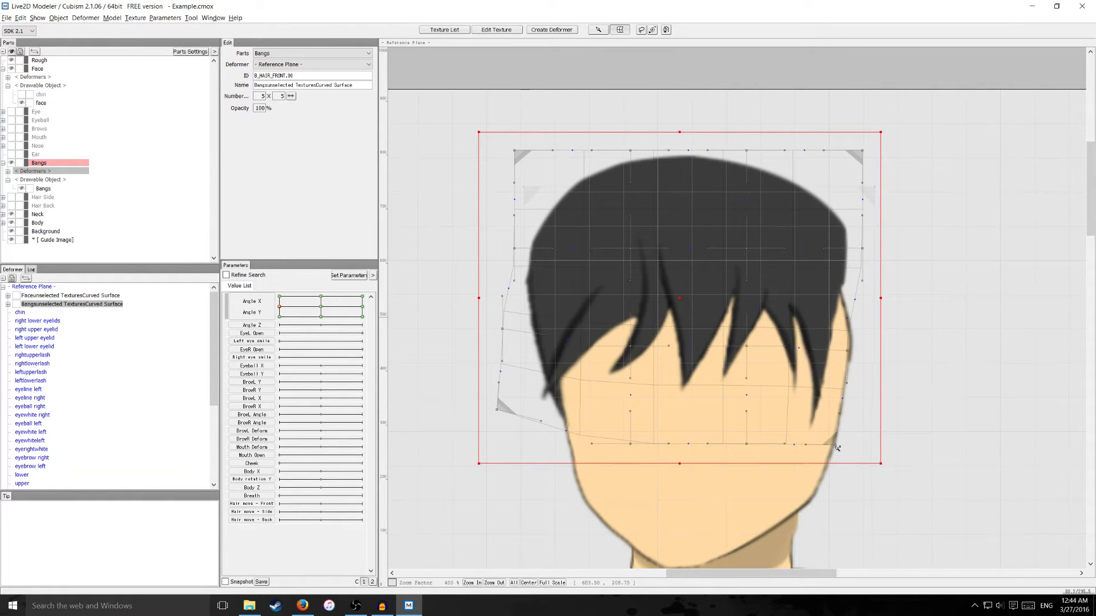
left_click_drag(630, 346, 614, 345)
left_click_drag(747, 346, 735, 347)
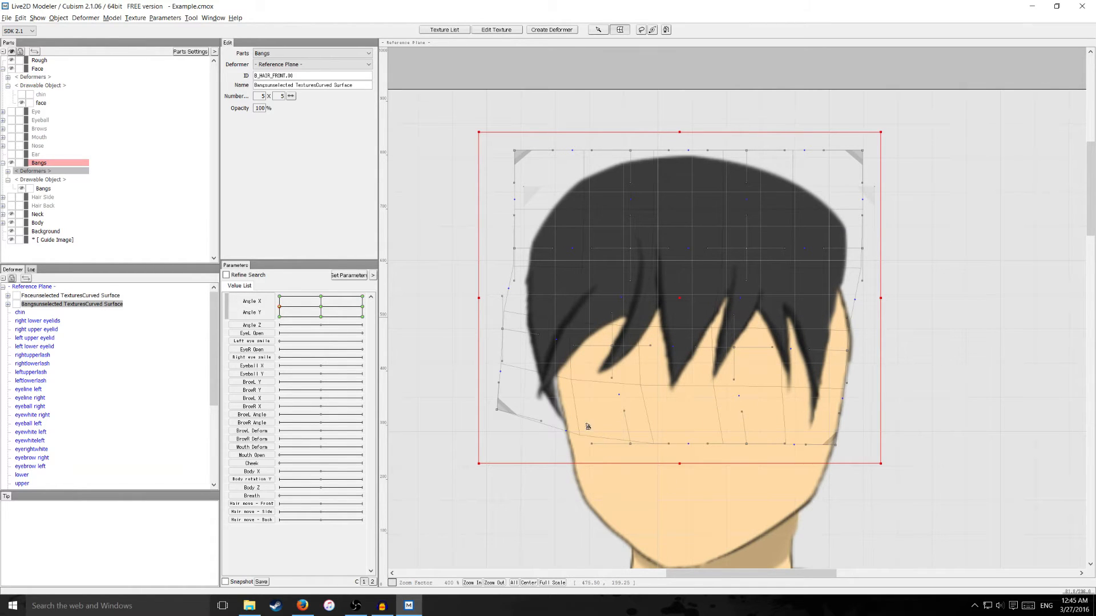
At Angle X 30 and Angle Y 0, pull the bangs deformer's lower side points, bottom-left corner, bottom points and inner points to the right.
left_click_drag(281, 308, 367, 320)
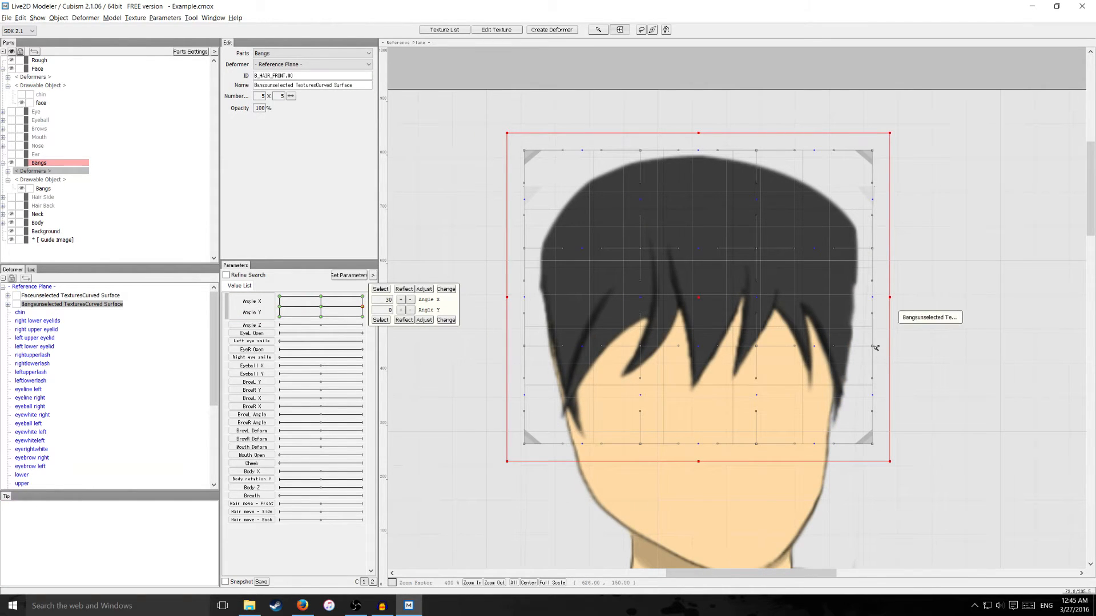
left_click_drag(873, 345, 889, 341)
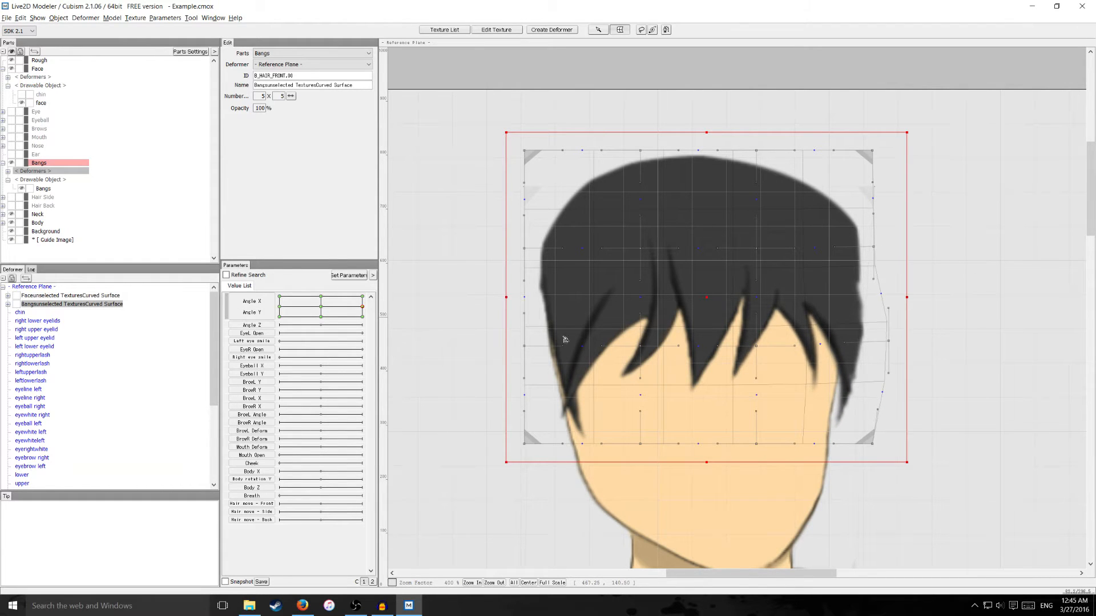
left_click_drag(525, 346, 536, 345)
left_click_drag(524, 444, 556, 441)
left_click_drag(641, 443, 664, 442)
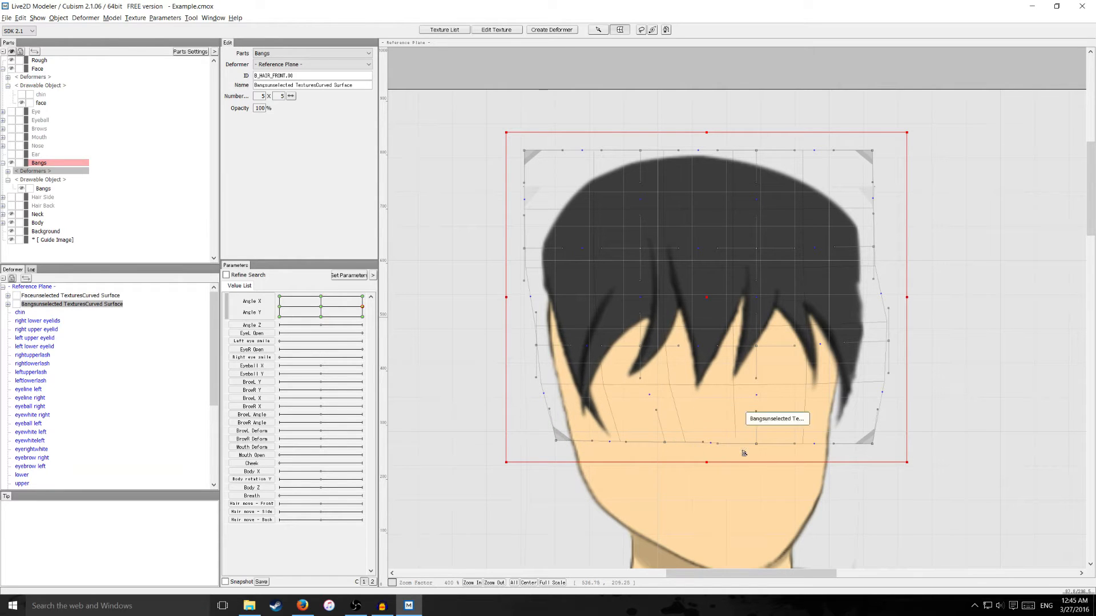
left_click_drag(757, 444, 739, 441)
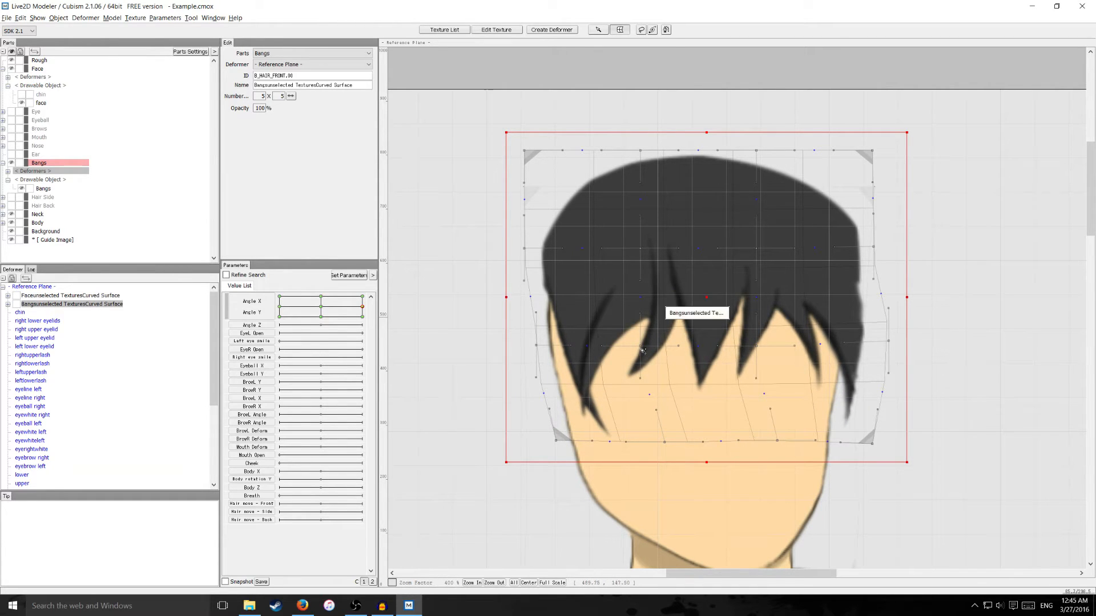
left_click_drag(640, 346, 649, 345)
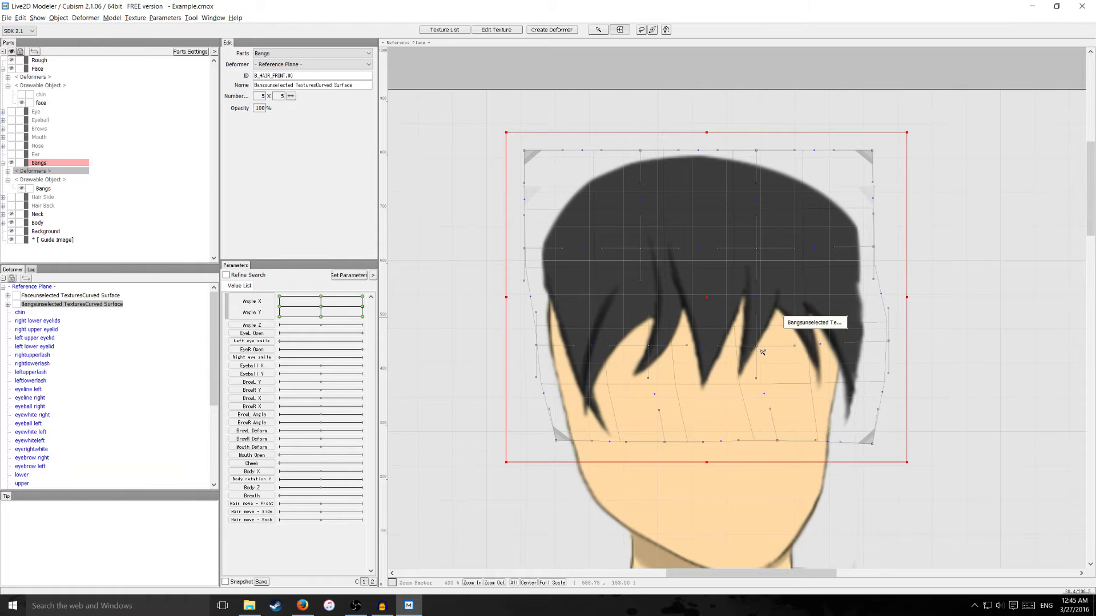
left_click_drag(761, 351, 772, 349)
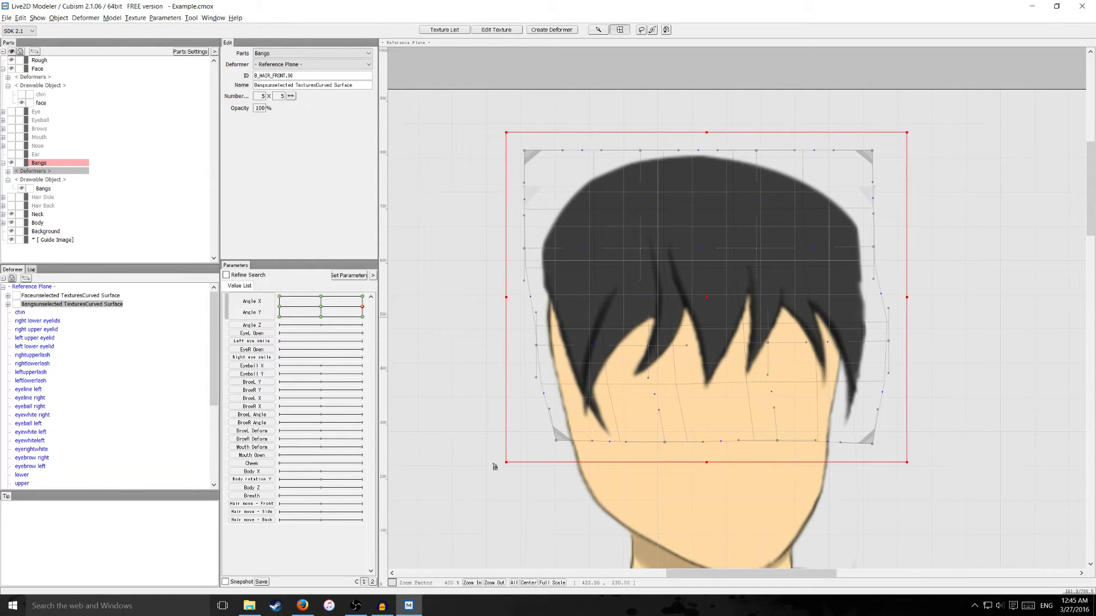
At Angle X 0 and Angle Y 30, move the whole bangs deformer up.
mouse_move(362, 309)
left_mouse_down()
mouse_move(284, 313)
mouse_move(366, 309)
left_mouse_up()
left_click(323, 303)
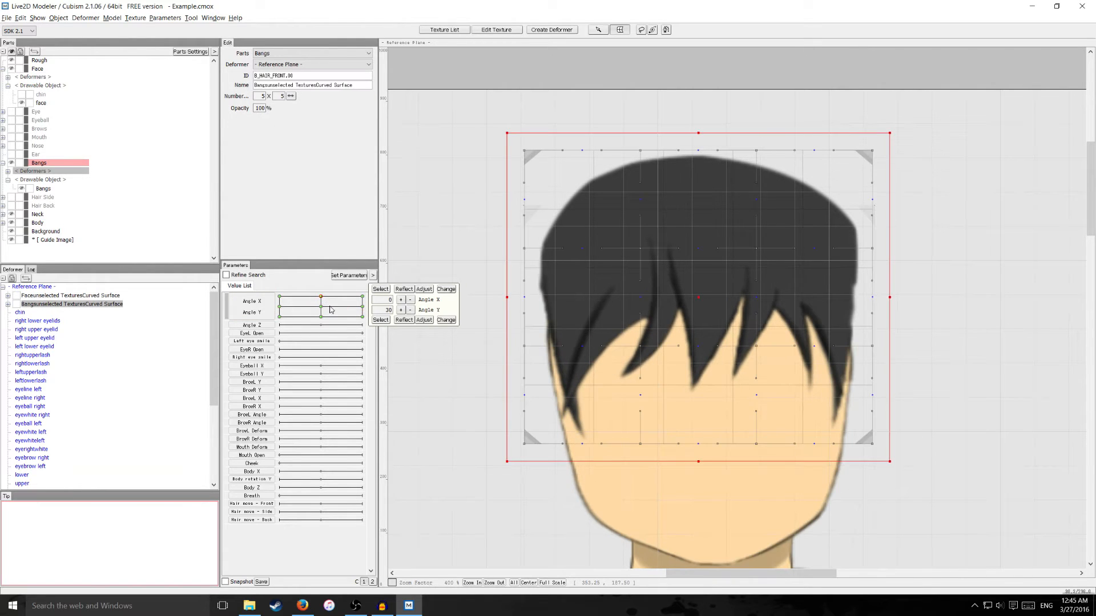
left_click_drag(699, 293, 700, 268)
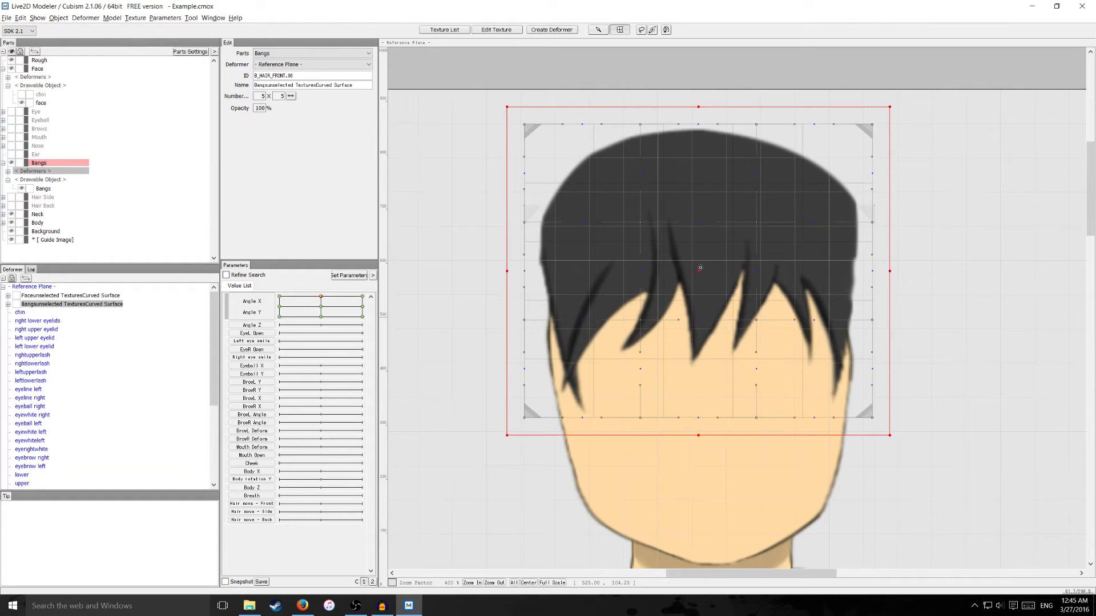
At Angle X 0 and Angle Y -30, move the whole bangs deformer slightly down.
left_click(322, 304)
left_click_drag(322, 308, 331, 325)
left_click(631, 314)
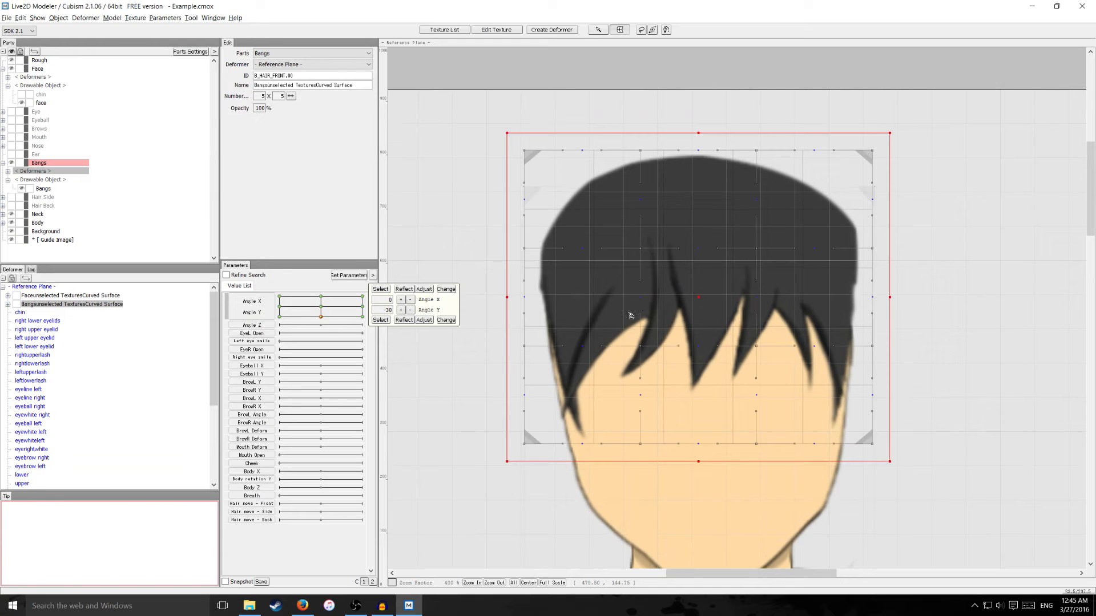
left_click_drag(697, 299, 698, 311)
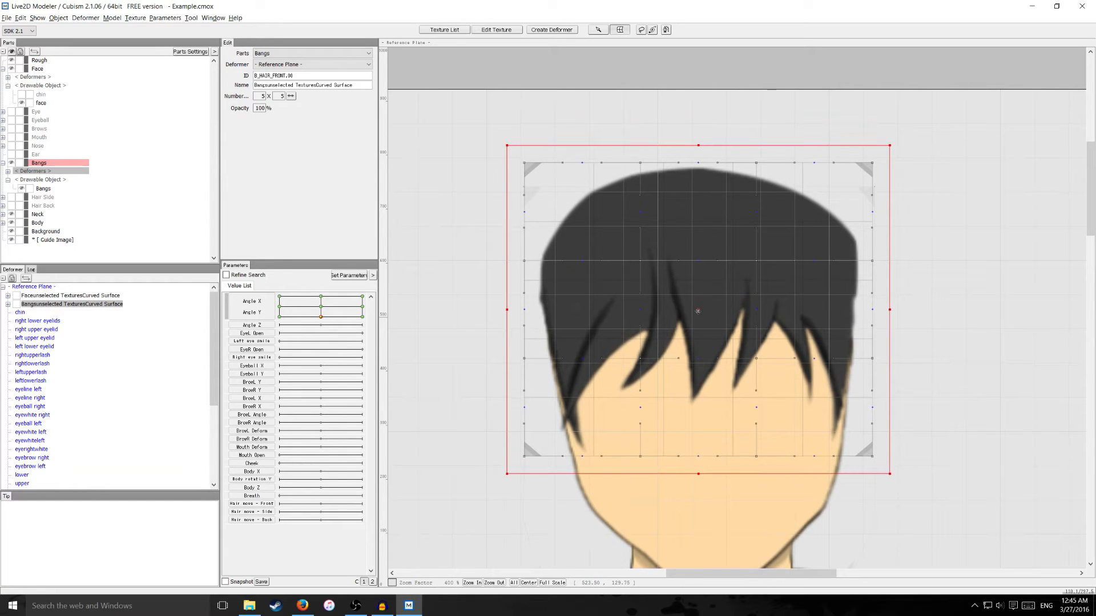
Preview the bangs' vertical movement over the face by sweeping Angle Y between -30 and 30.
left_click(323, 318)
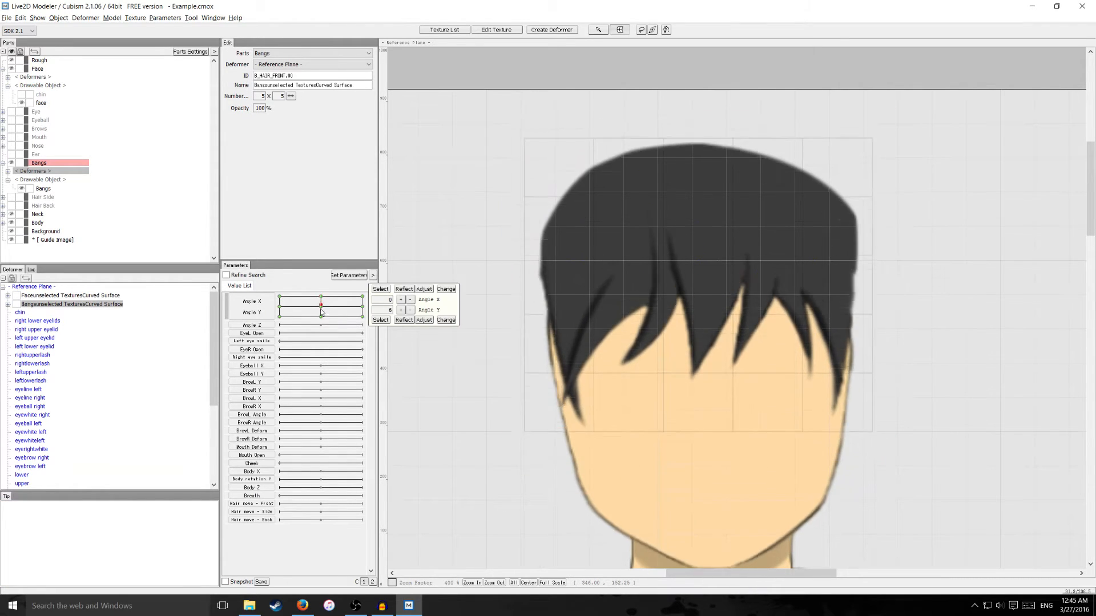
left_click(702, 343)
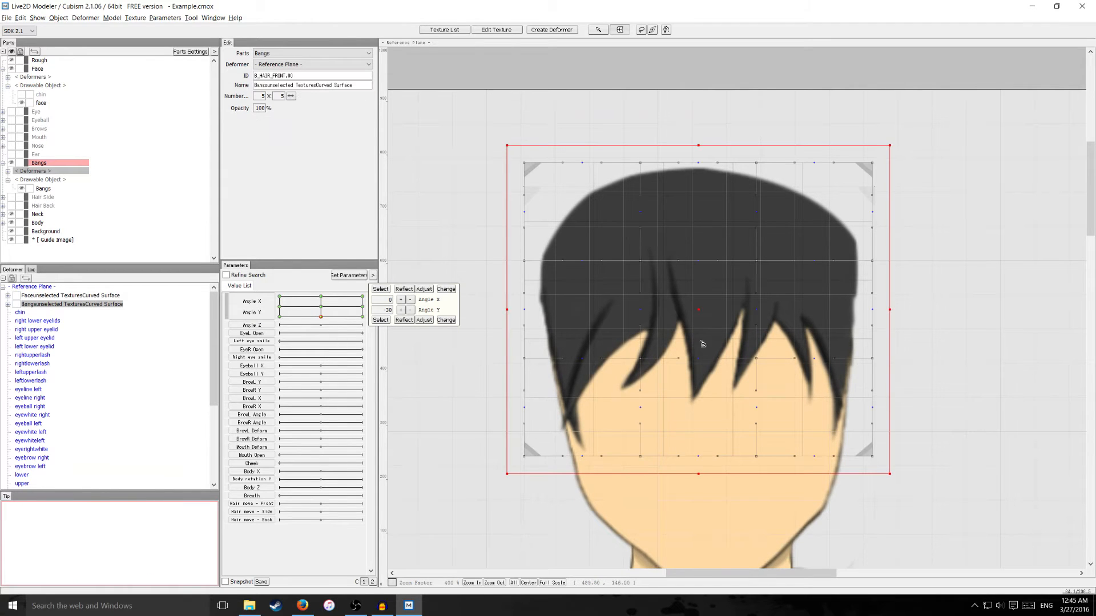
left_click(696, 315)
left_click(323, 314)
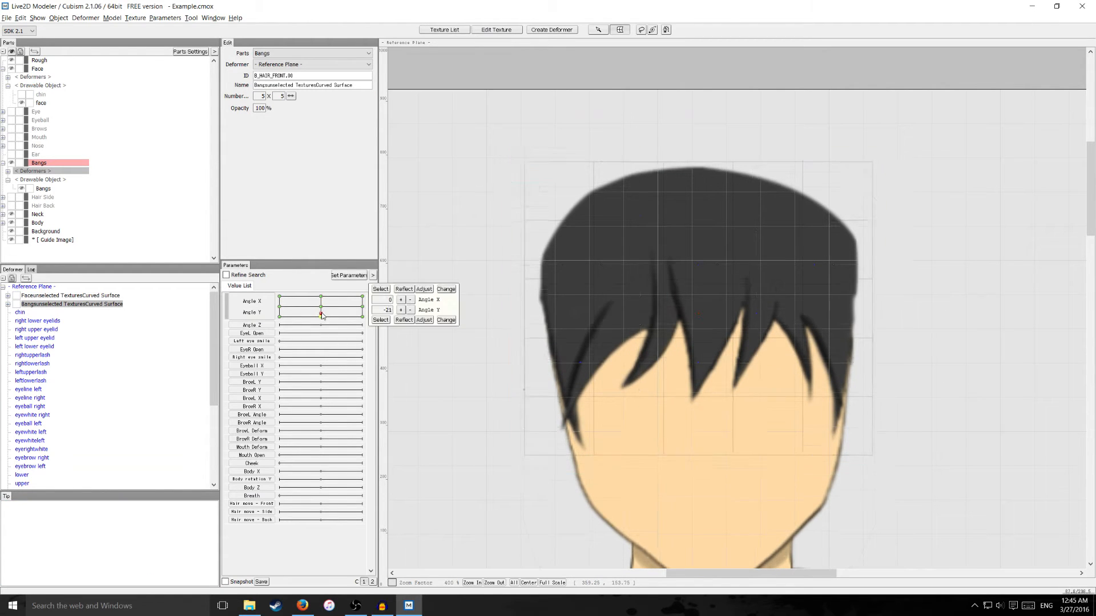
left_click(322, 330)
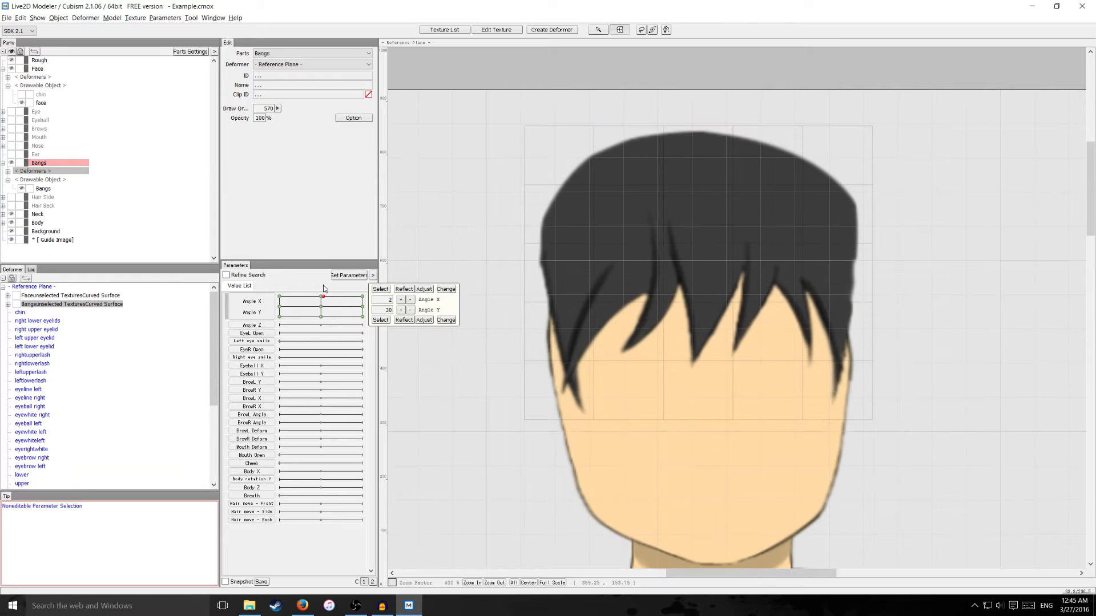
Return the head to Angle X 0 and Angle Y 0 and synthesize the Angle X and Angle Y corners for all draw objects and deformers.
left_click_drag(323, 329, 318, 308)
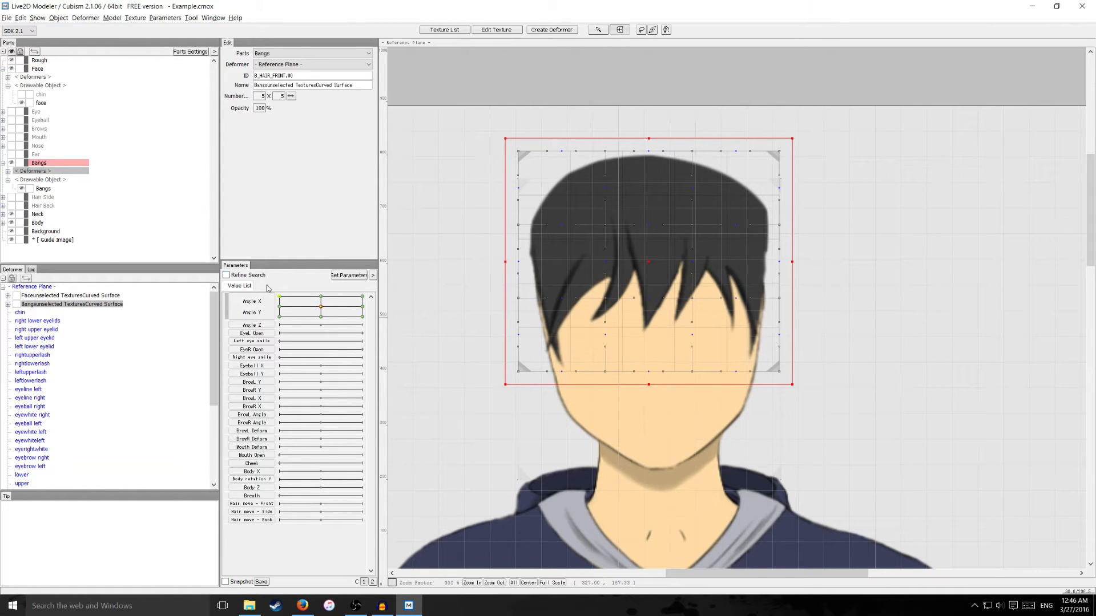
left_click(165, 18)
left_click(171, 29)
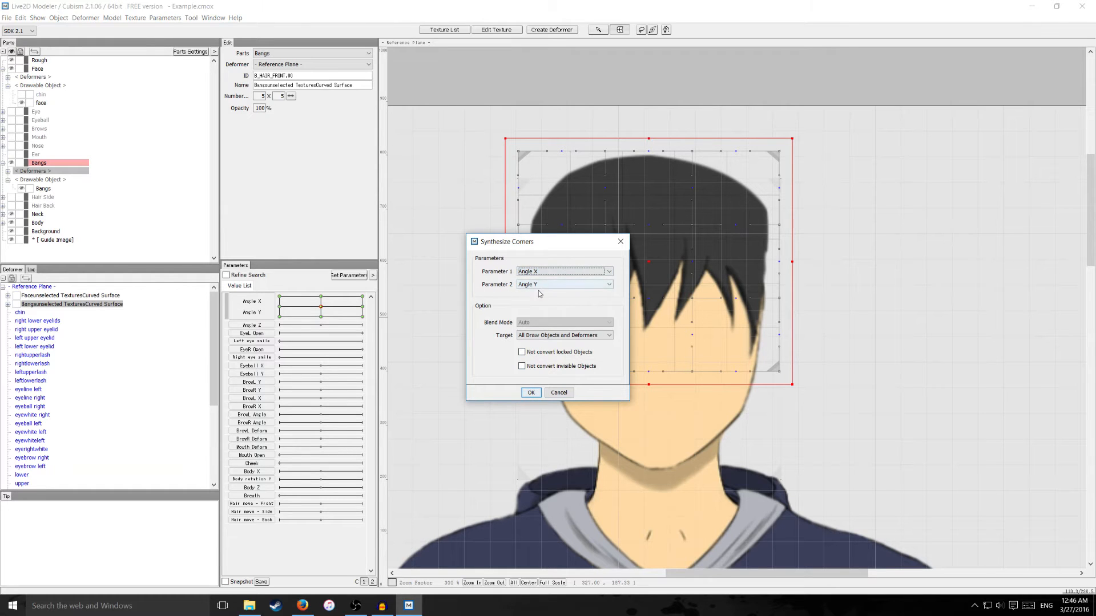
left_click(531, 393)
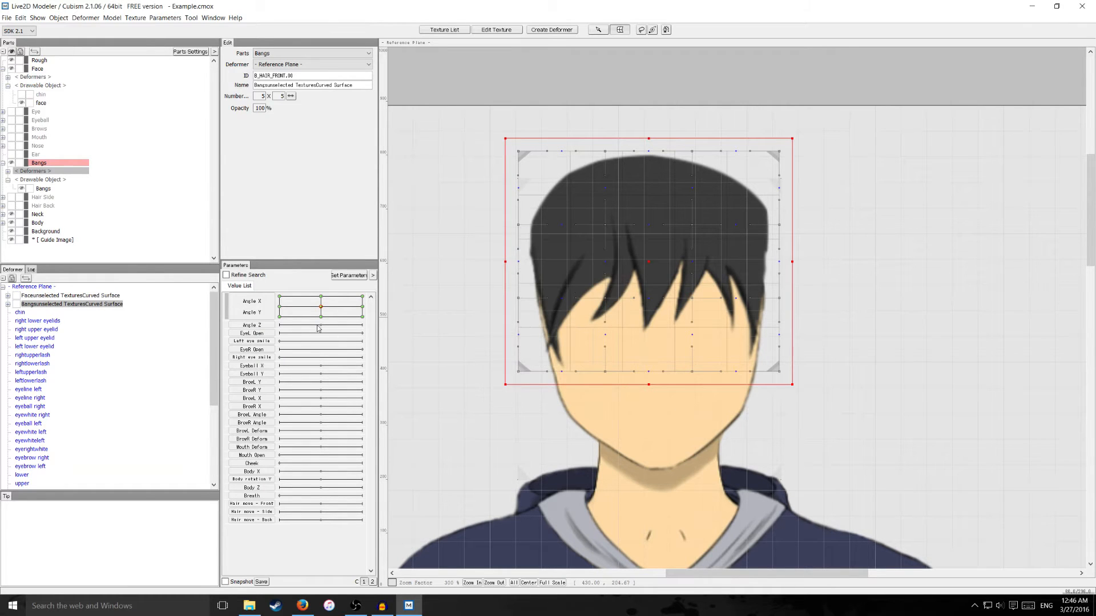
mouse_move(321, 307)
left_mouse_down()
mouse_move(268, 306)
mouse_move(303, 290)
mouse_move(368, 319)
mouse_move(273, 332)
mouse_move(391, 333)
mouse_move(368, 290)
mouse_move(264, 286)
mouse_move(266, 332)
mouse_move(319, 311)
mouse_move(260, 302)
mouse_move(357, 331)
mouse_move(320, 307)
left_mouse_up()
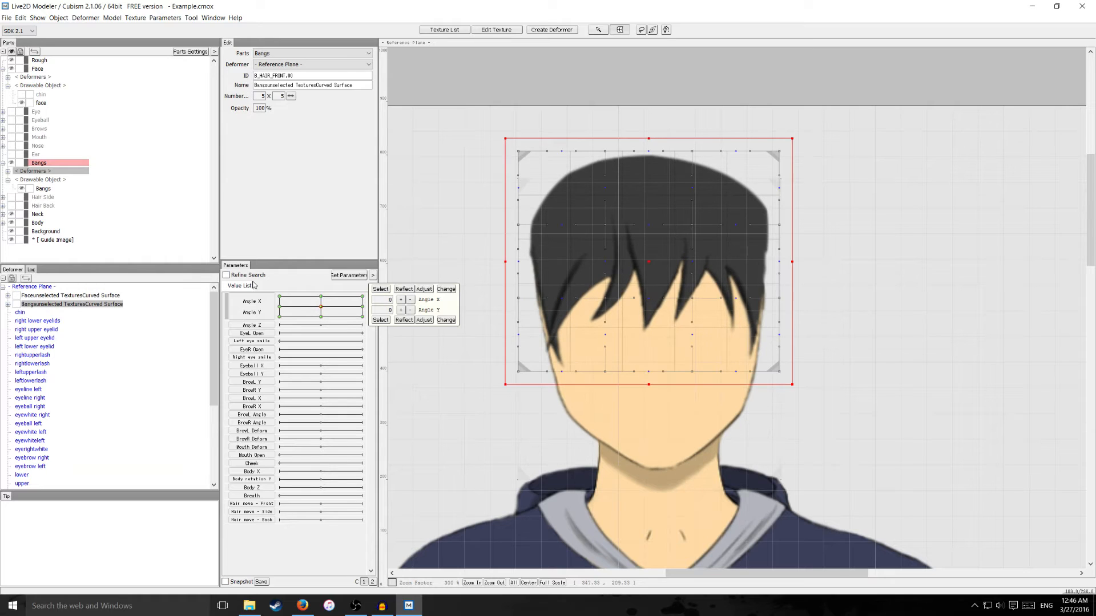
Collapse the Bangs part, expand the Hair Side part to list its objects, and make Hair Side visible.
left_click(4, 163)
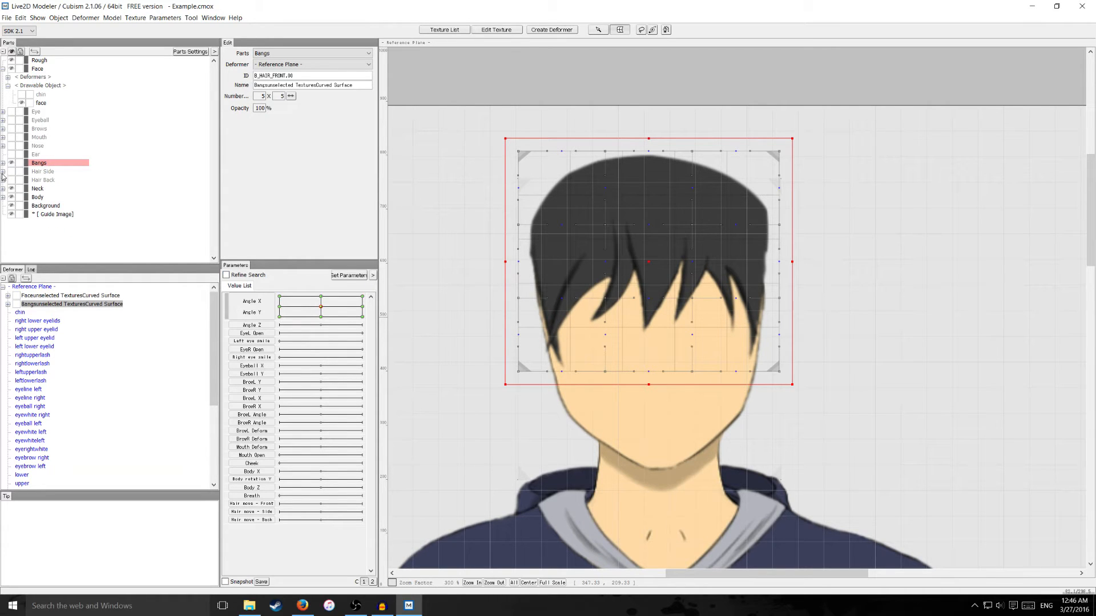
left_click(3, 171)
left_click(8, 180)
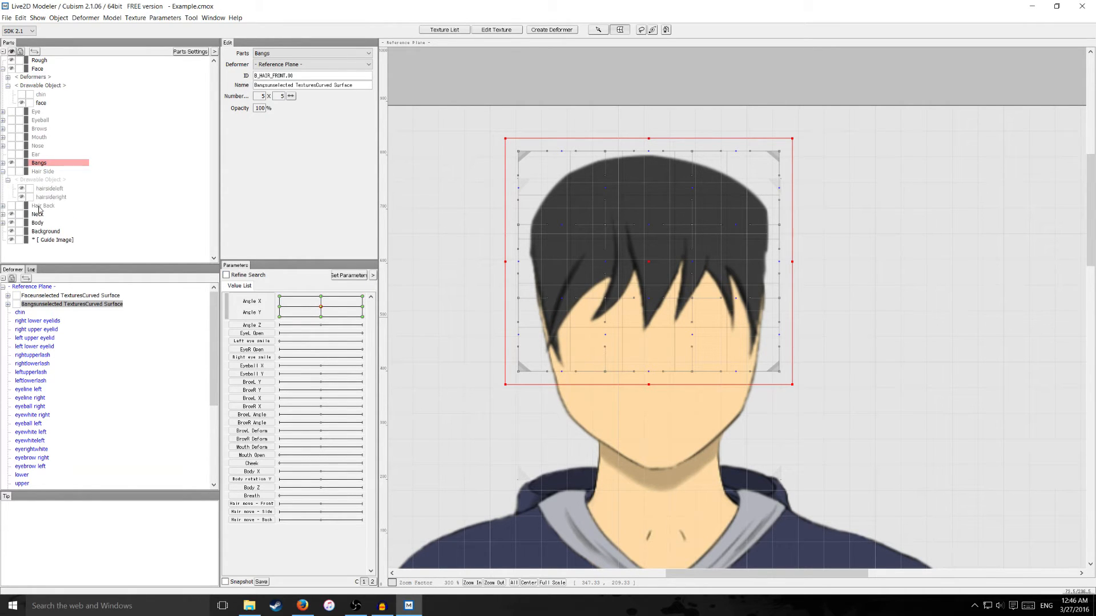
left_click(49, 189)
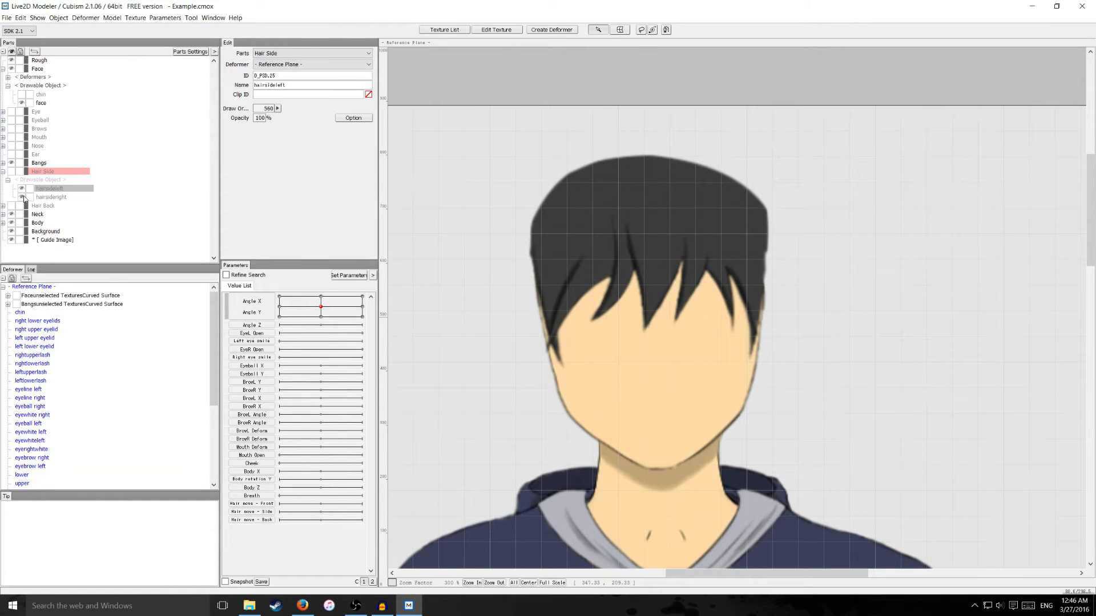
left_click(12, 171)
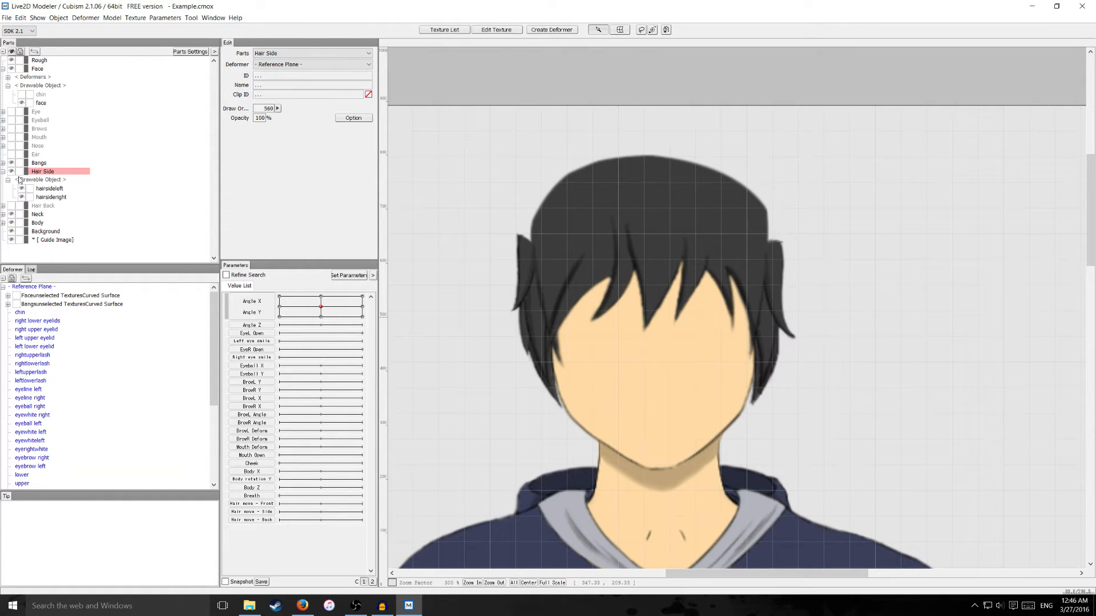
Create a curved surface deformer with 5 x 5 conversion divisions as parent of hairsideleft and hairsideright.
left_click(47, 191)
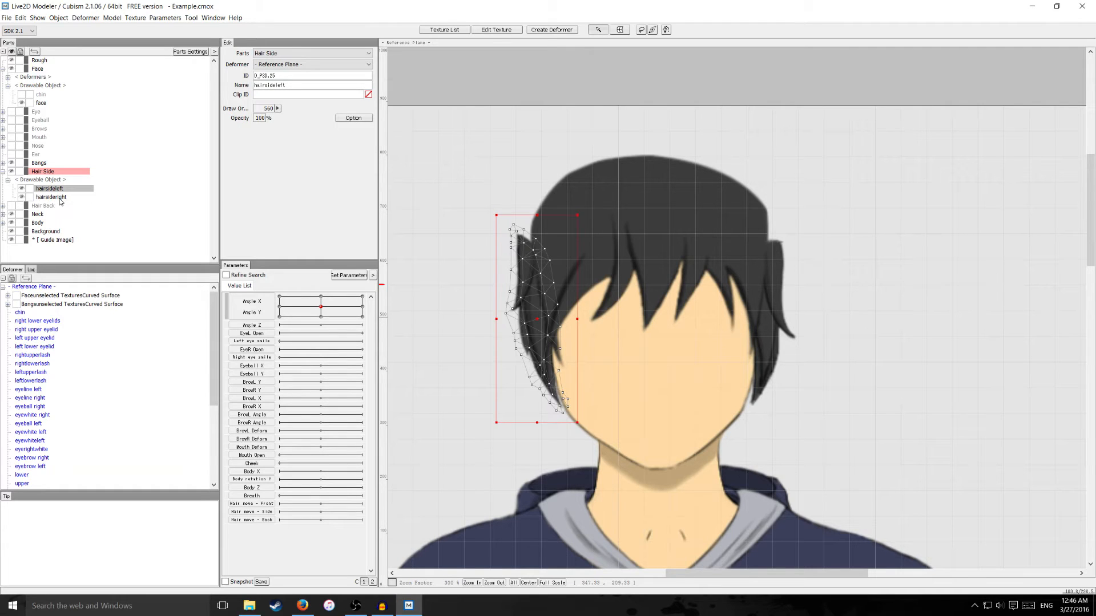
left_click(58, 198, "ctrl")
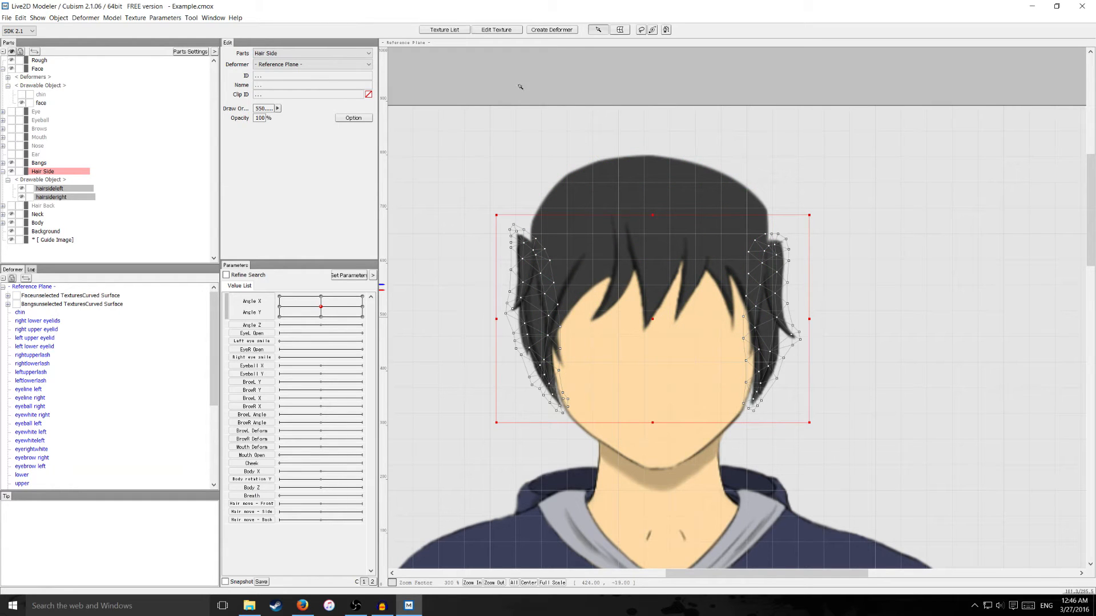
left_click(552, 30)
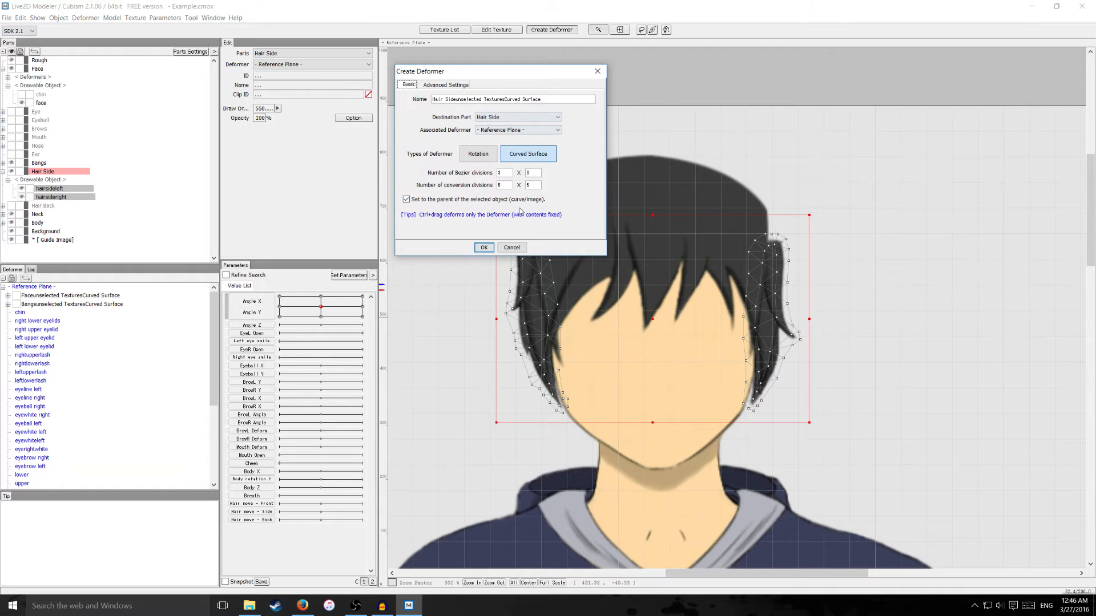
left_click(484, 247)
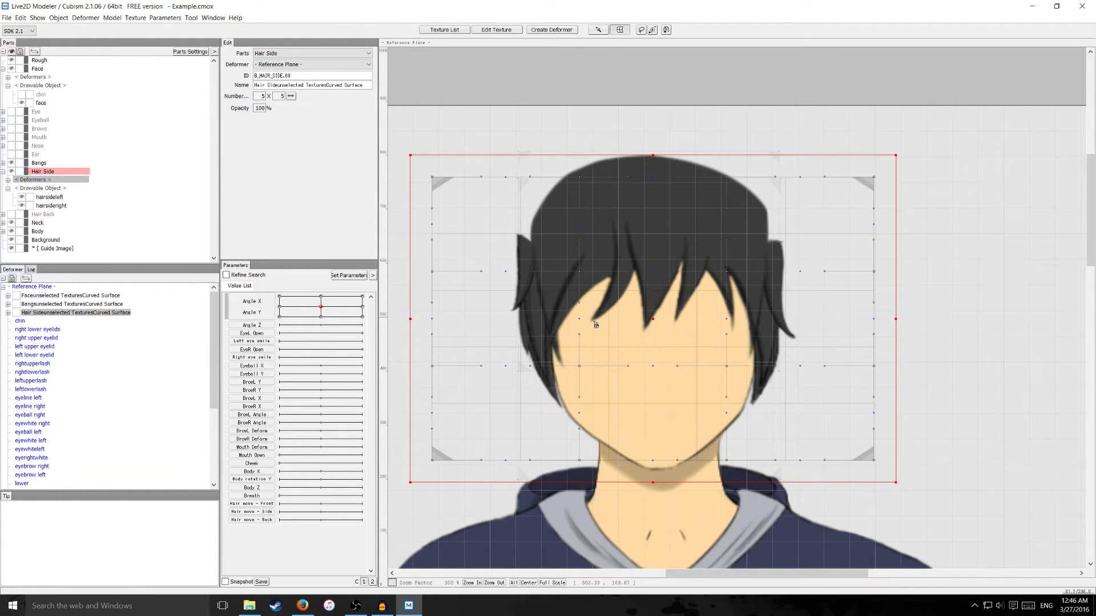
Shrink the Hair Side deformer's grid to fit closely around both side hair pieces, without scaling the hair itself.
left_click_drag(432, 272, 464, 270)
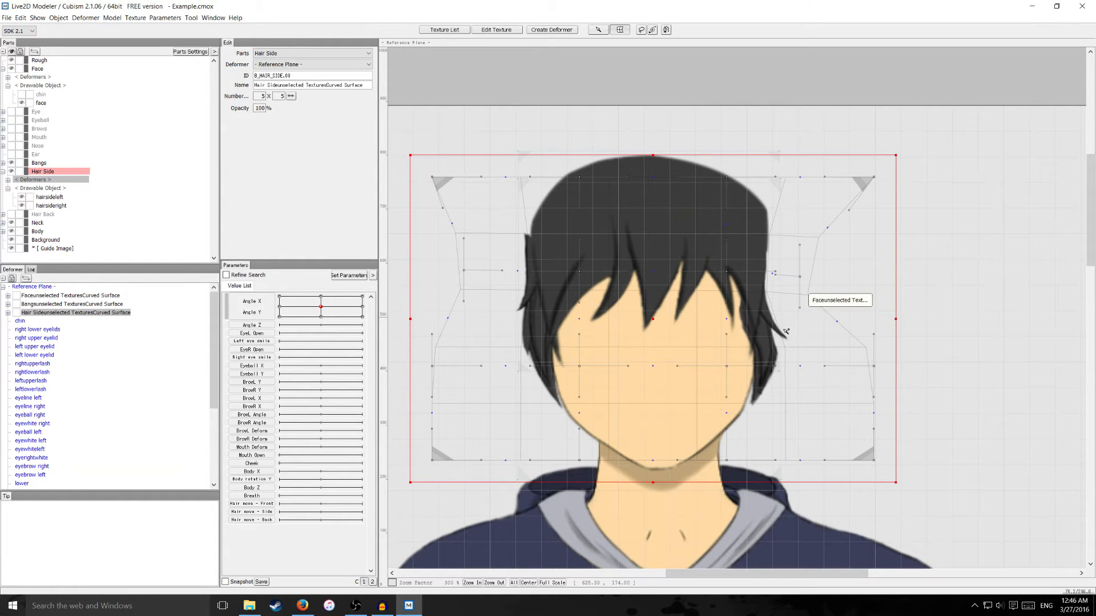
key("ctrl+z")
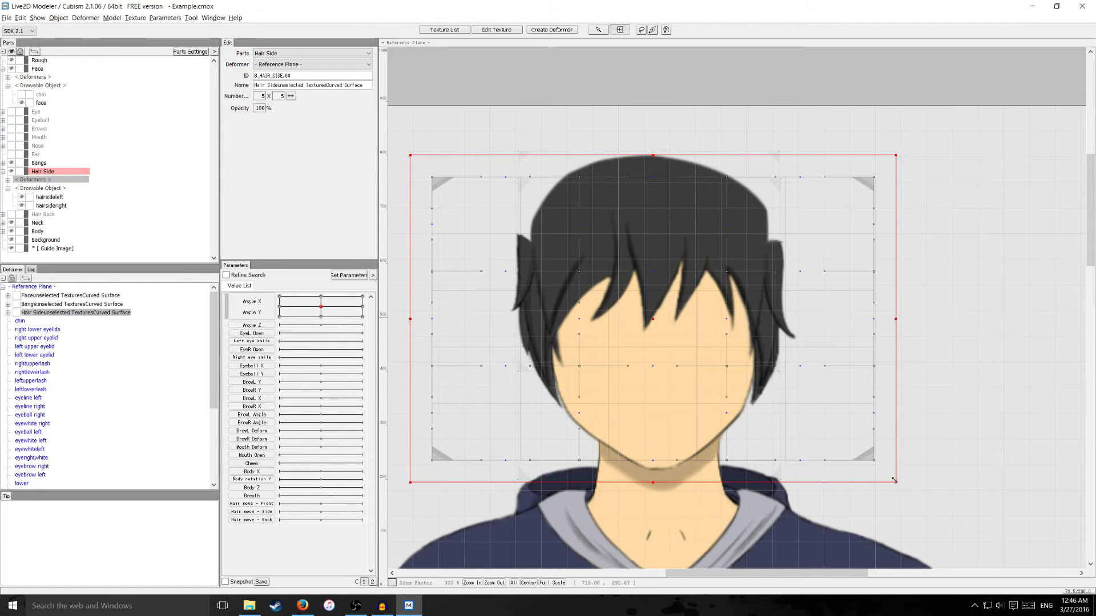
left_click_drag(895, 481, 817, 428)
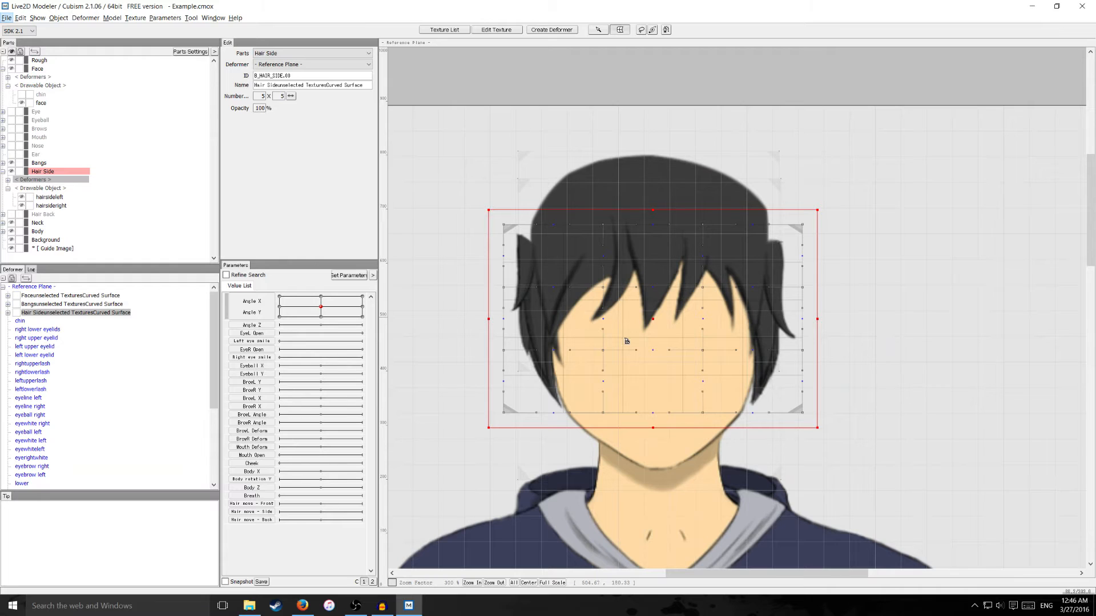
mouse_move(606, 347)
left_mouse_down()
mouse_move(599, 357)
mouse_move(620, 358)
left_mouse_up()
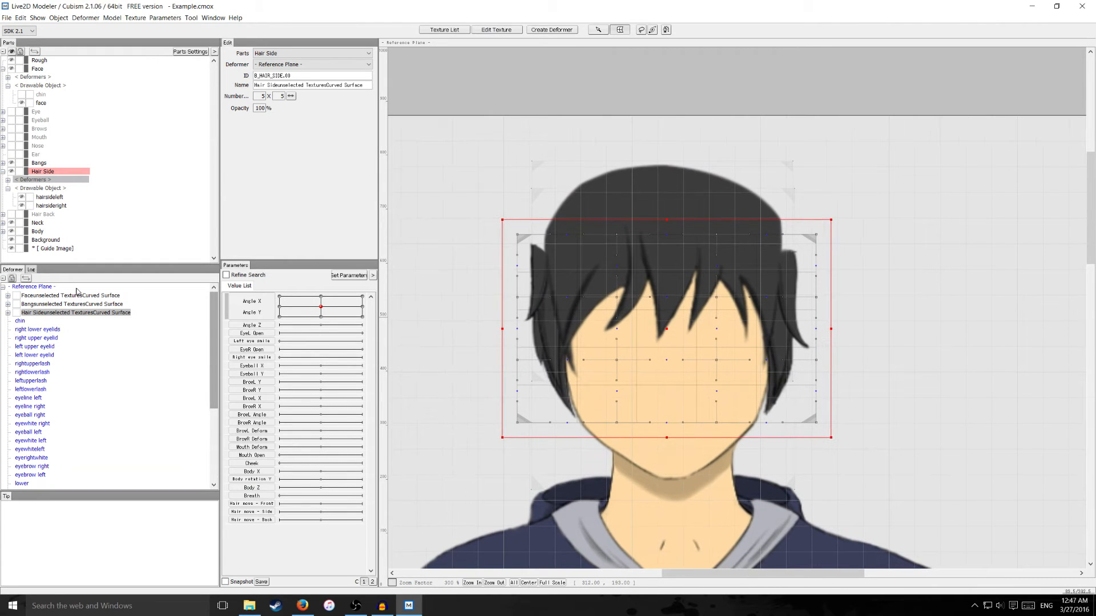
Add three keys at -30, 0 and 30 to both Angle X and Angle Y for the Hair Side deformer.
left_click(241, 317)
left_click(348, 275)
left_click(397, 166)
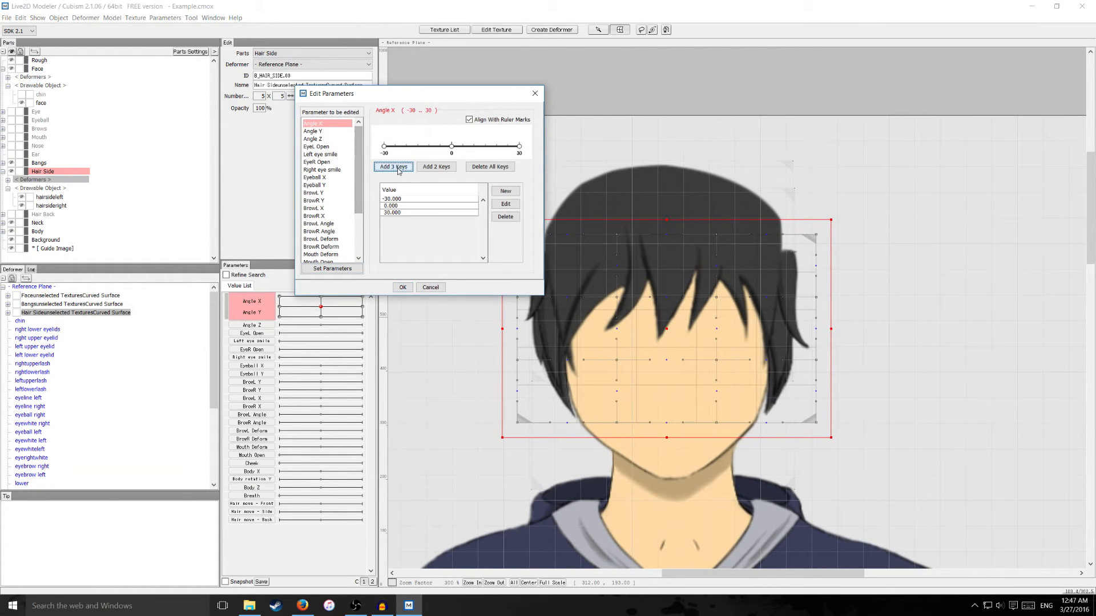
left_click(313, 131)
left_click(393, 166)
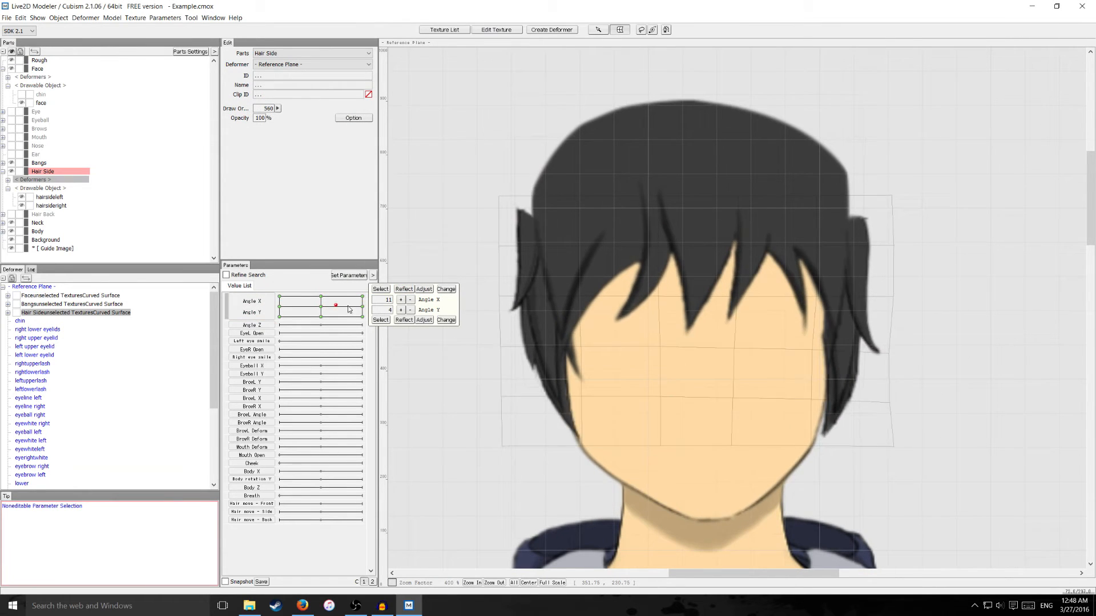
At Angle X 0 and Angle Y 30, move the whole Hair Side deformer up.
left_click(321, 296)
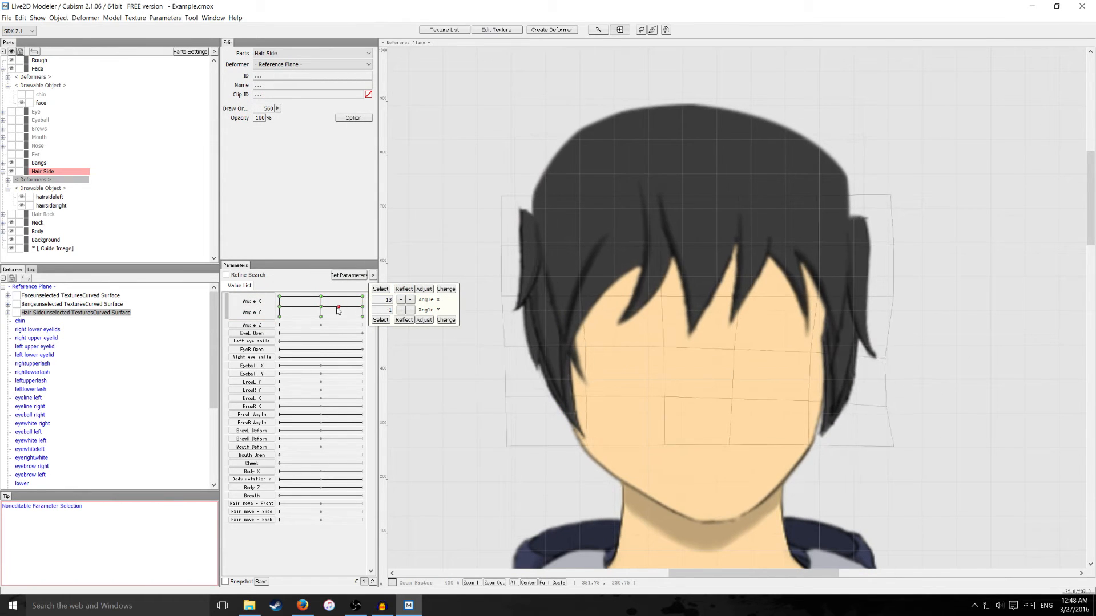
left_click(693, 323)
left_click_drag(694, 322, 693, 298)
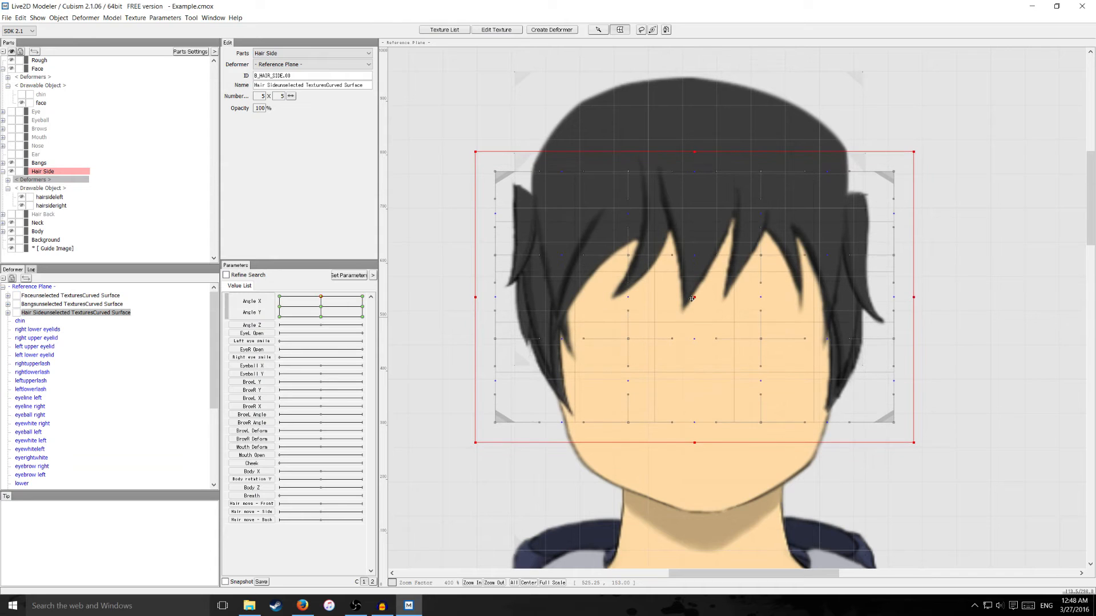
At Angle X 0 and Angle Y -30, move the whole Hair Side deformer down and preview the side hair's movement.
left_click(321, 317)
left_click_drag(695, 323, 695, 338)
mouse_move(320, 317)
left_mouse_down()
mouse_move(322, 298)
mouse_move(321, 327)
mouse_move(323, 310)
mouse_move(281, 309)
mouse_move(322, 307)
left_mouse_up()
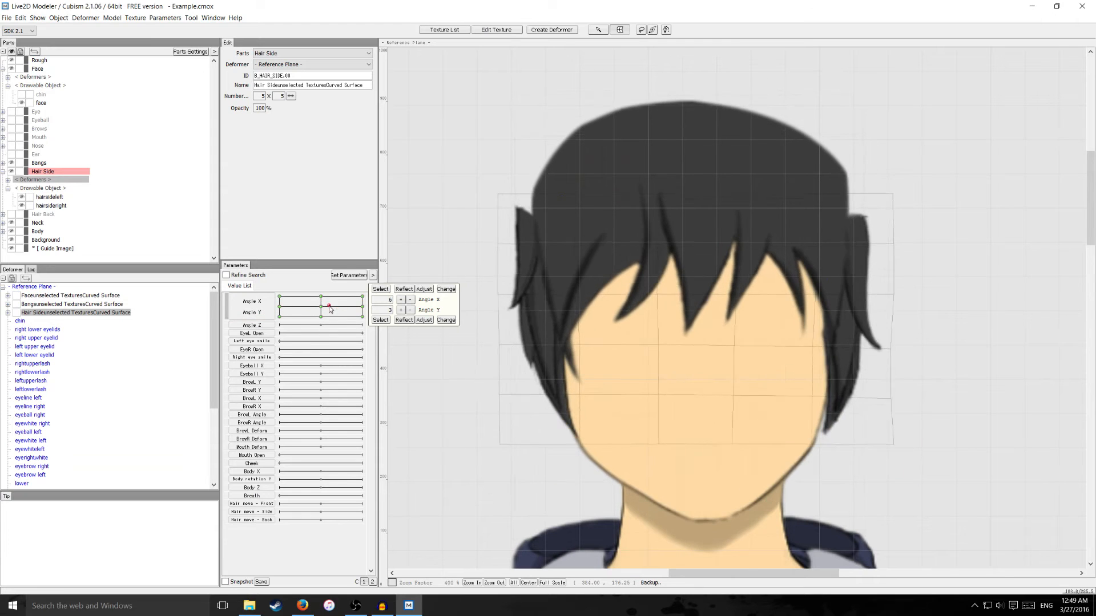
left_click(562, 319)
Synthesize the Angle X and Angle Y corners including the Hair Side deformer, and preview the head turning before returning to neutral.
left_click(165, 18)
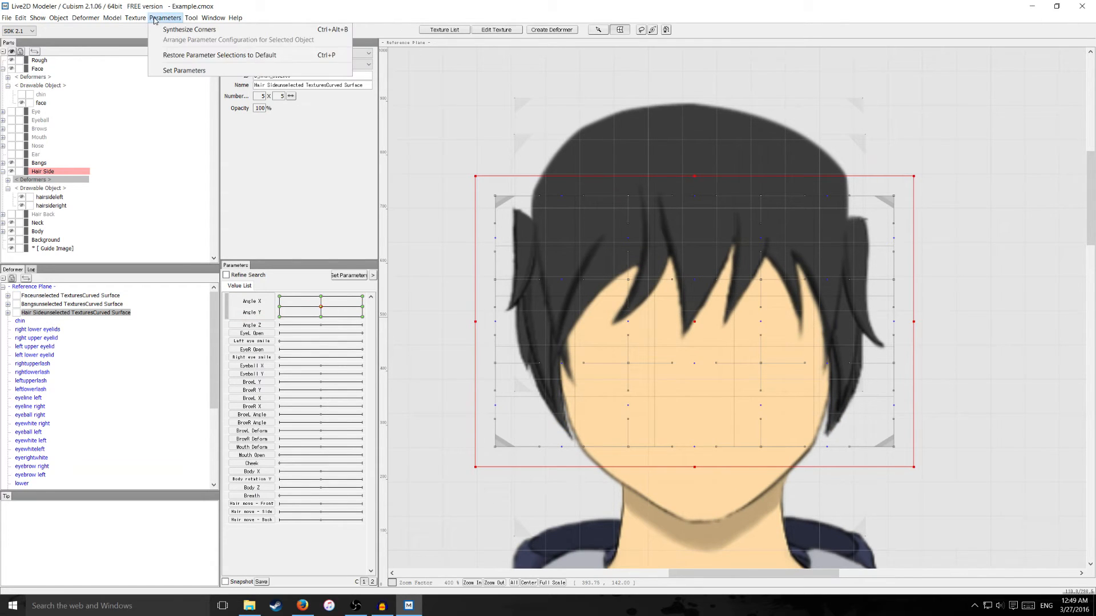
left_click(194, 31)
left_click(530, 393)
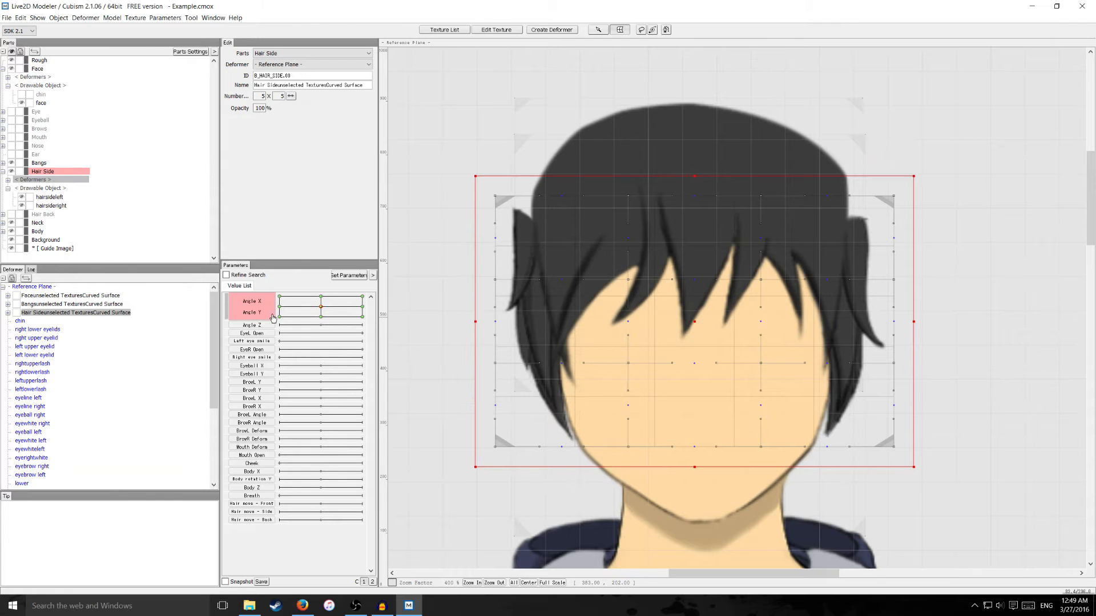
left_click(311, 296)
mouse_move(324, 281)
left_mouse_down()
mouse_move(388, 297)
mouse_move(347, 336)
mouse_move(264, 316)
mouse_move(347, 286)
mouse_move(360, 324)
mouse_move(321, 308)
left_mouse_up()
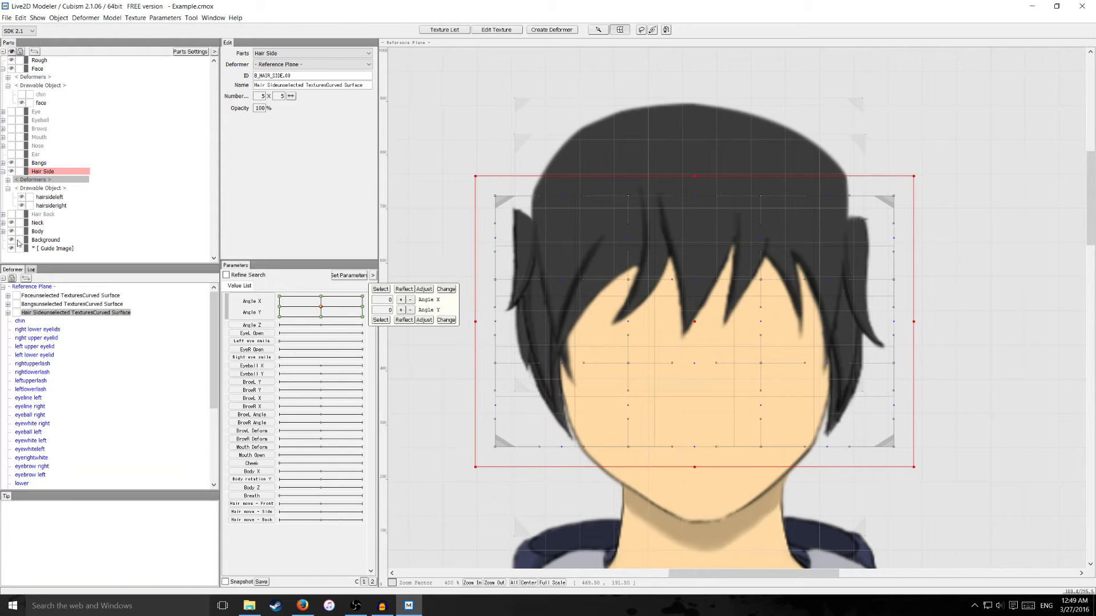
Make the Hair Back part visible and create a curved surface deformer as parent of its Hairback object.
left_click(2, 172)
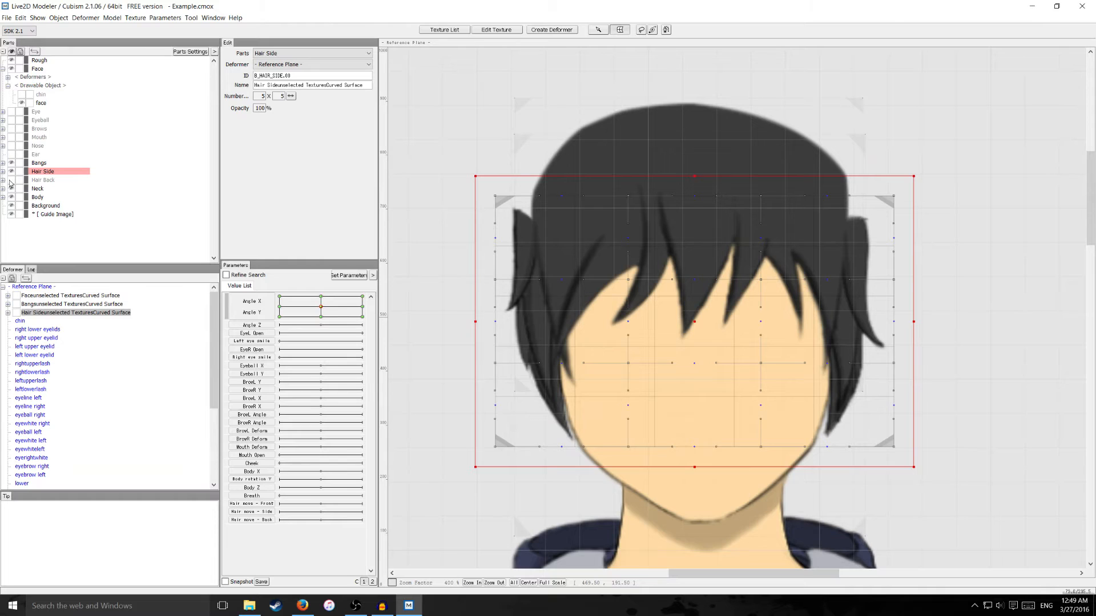
left_click(11, 179)
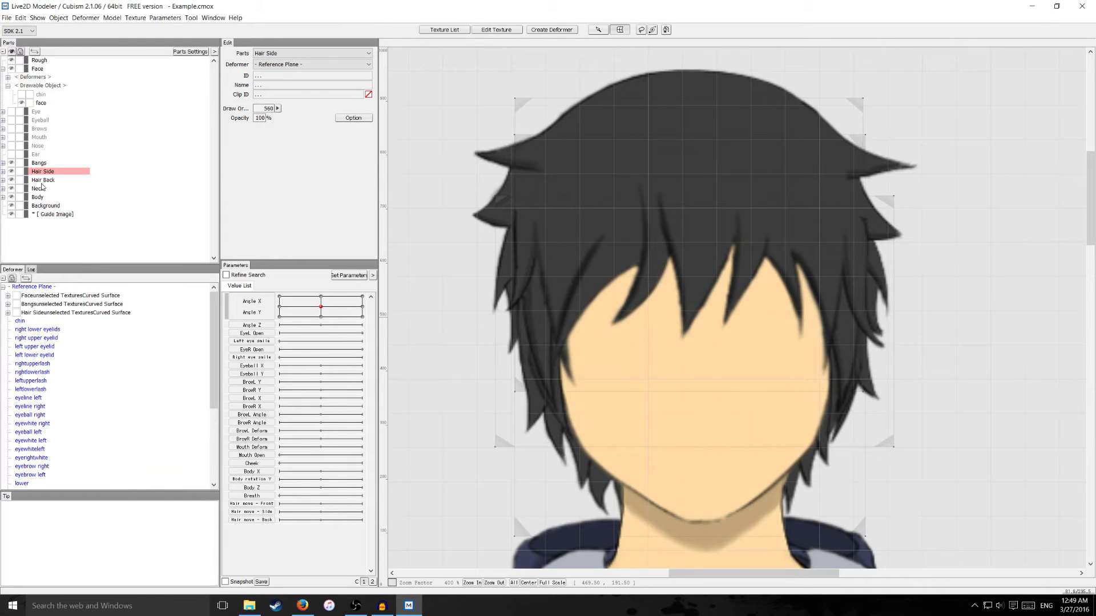
left_click(43, 180)
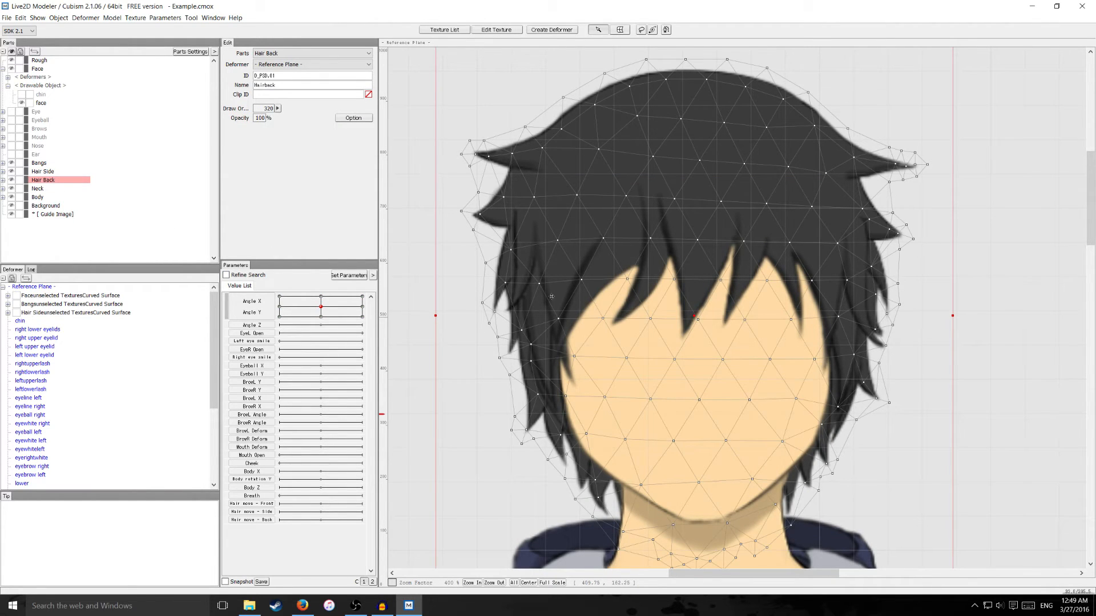
left_click(551, 30)
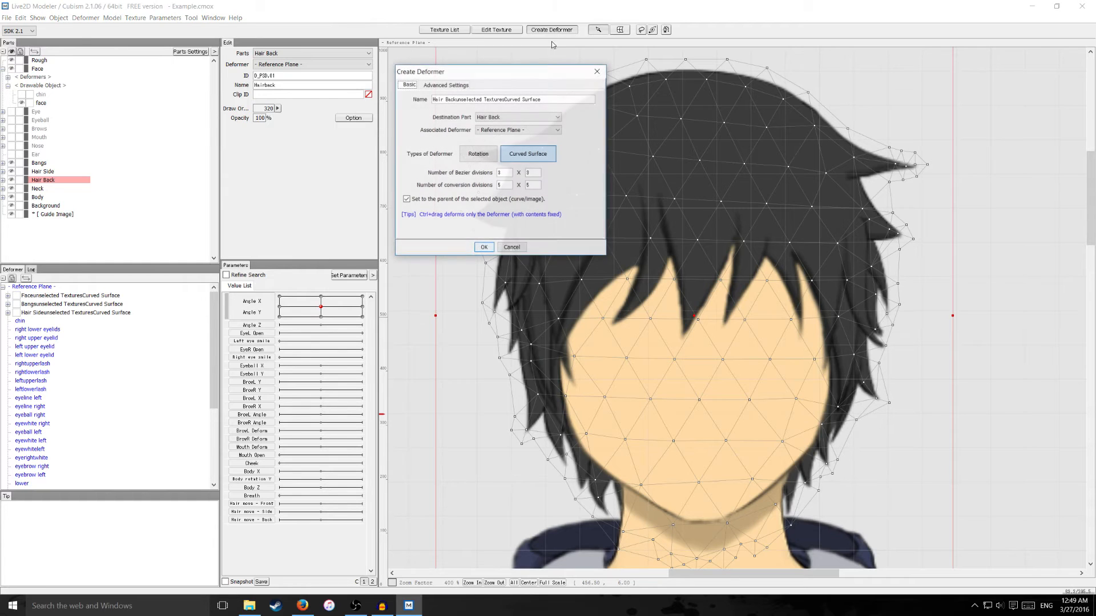
left_click(484, 250)
Add three keys at -30, 0 and 30 to both Angle X and Angle Y for the Hair Back deformer.
double_click(256, 305)
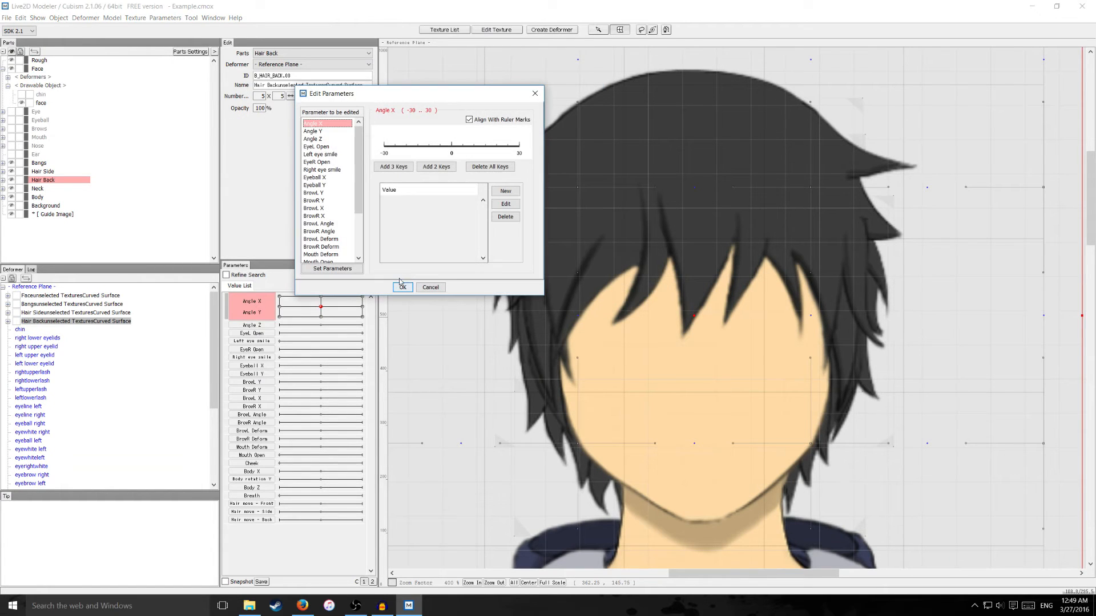
left_click(394, 166)
left_click(313, 131)
left_click(394, 167)
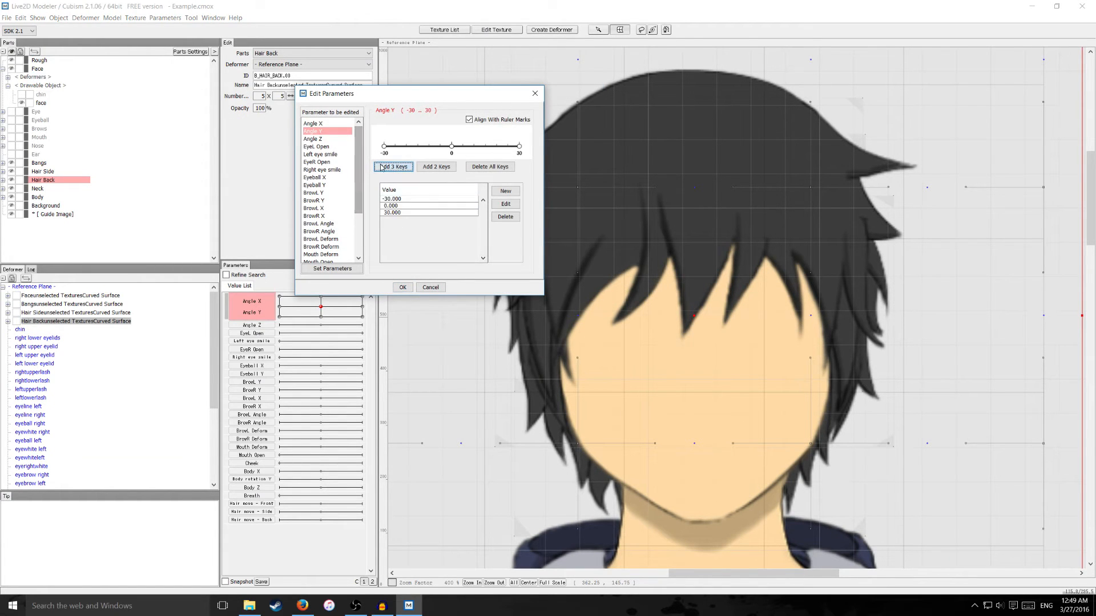
left_click(403, 288)
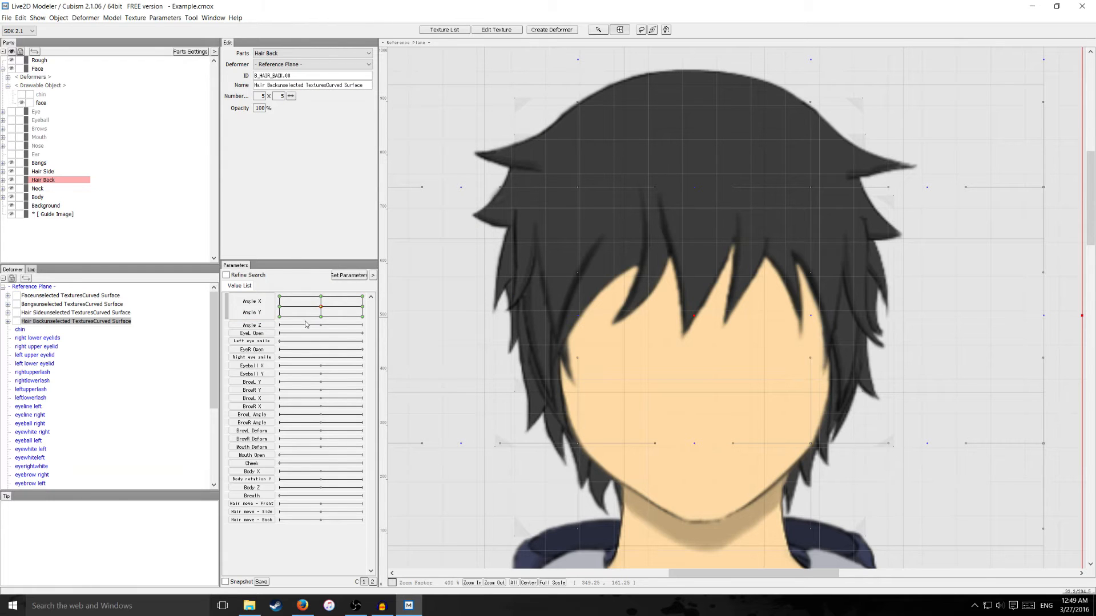
With Angle Y at 0, shift the whole Hair Back deformer slightly right at Angle X -30 and slightly left at Angle X 30.
left_click(280, 307)
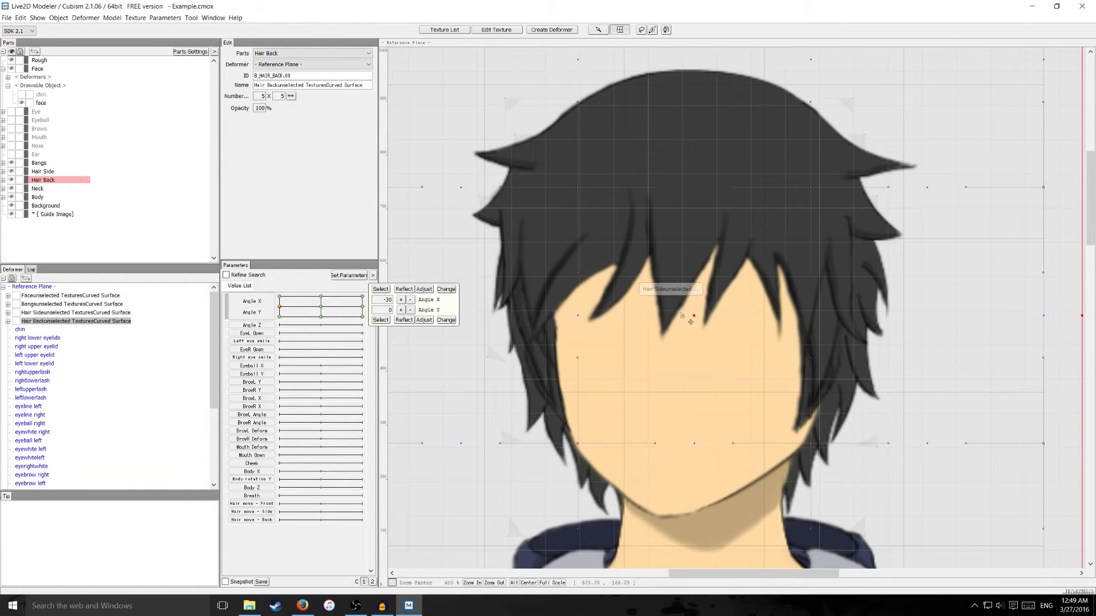
left_click_drag(694, 320, 710, 318)
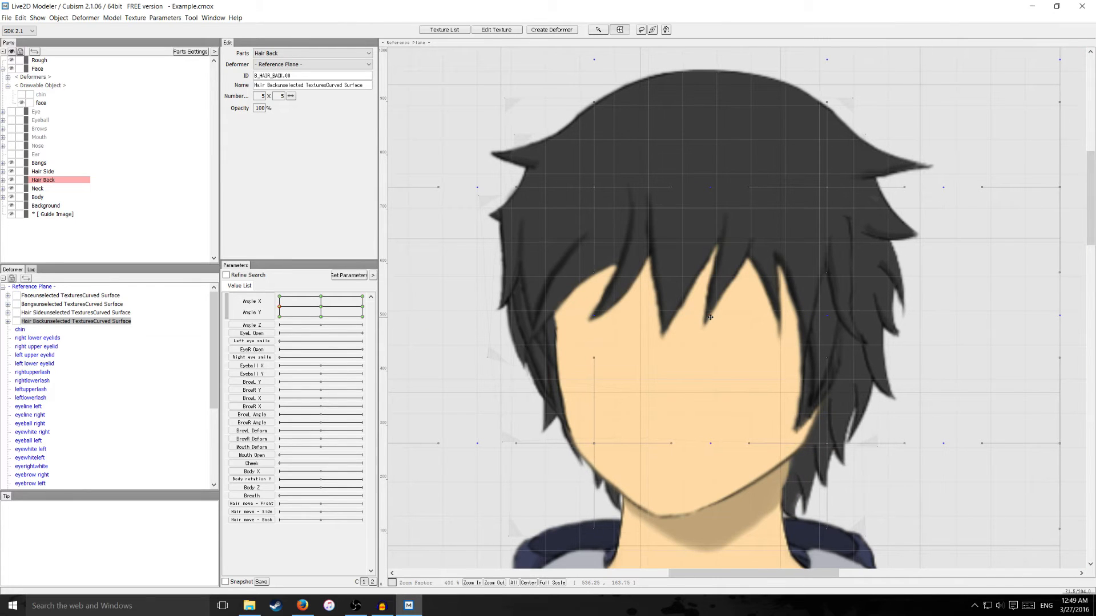
left_click_drag(280, 307, 402, 317)
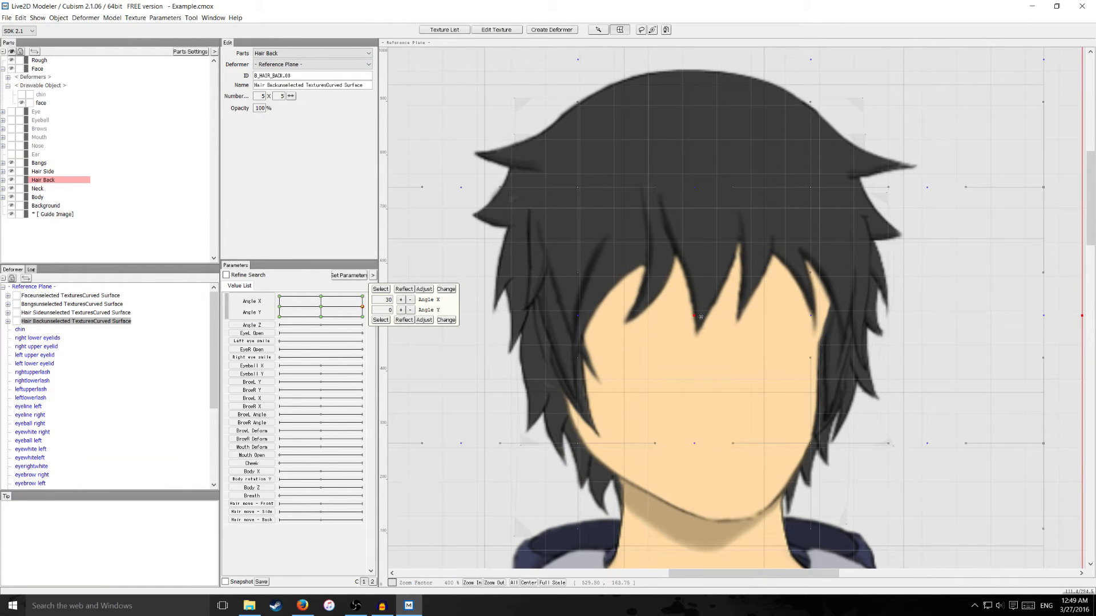
left_click_drag(697, 315, 686, 316)
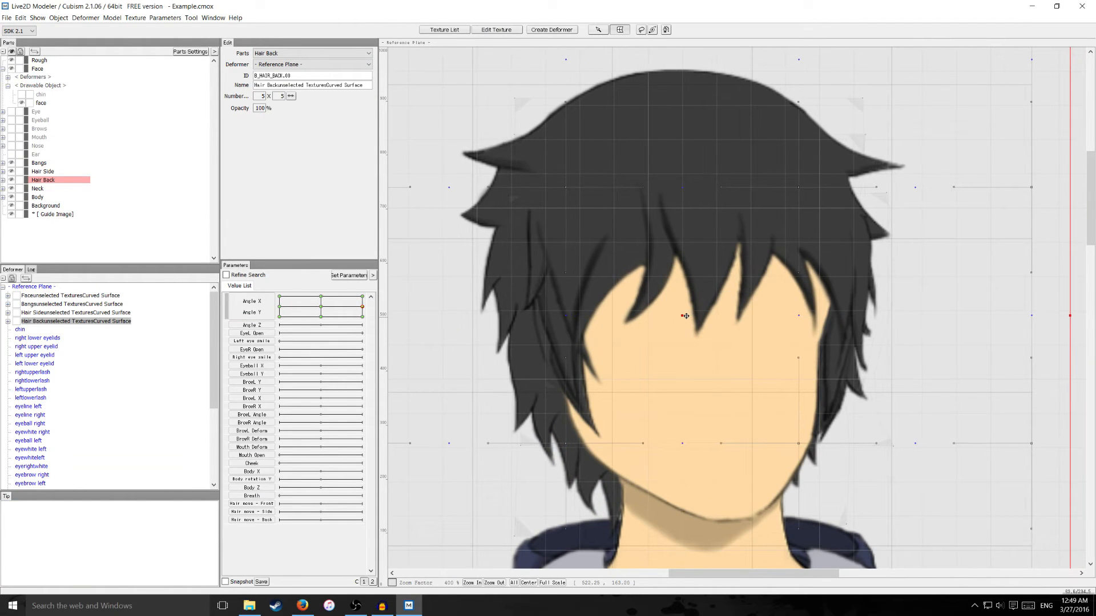
With Angle X at 0, shift the Hair Back deformer slightly down at Angle Y 30 and slightly up at Angle Y -30.
left_click_drag(354, 312, 321, 296)
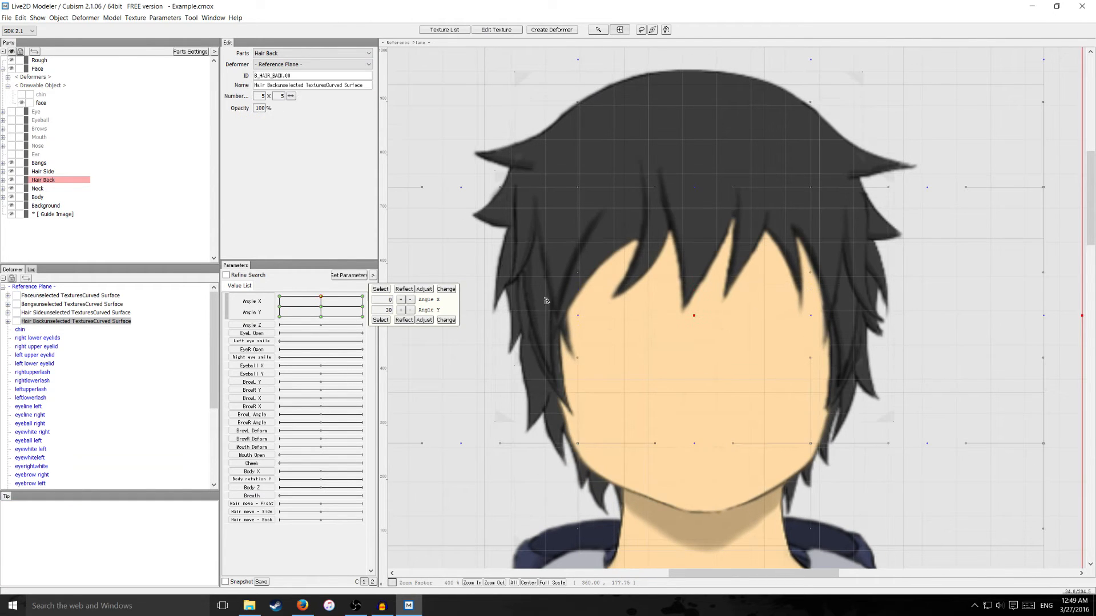
left_click_drag(687, 318, 696, 325)
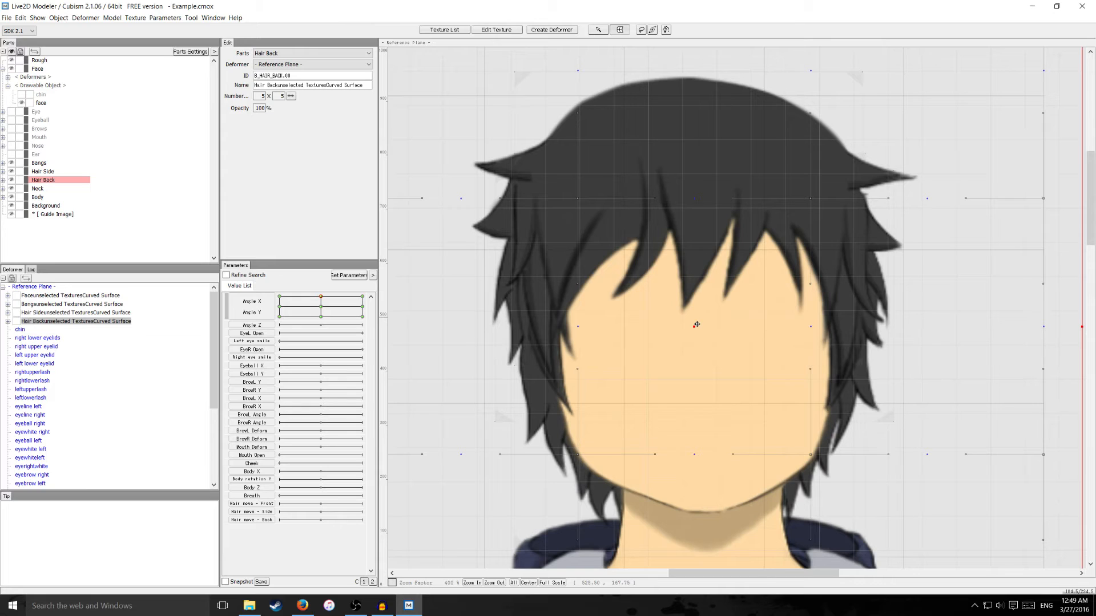
left_click(322, 307)
left_click(321, 317)
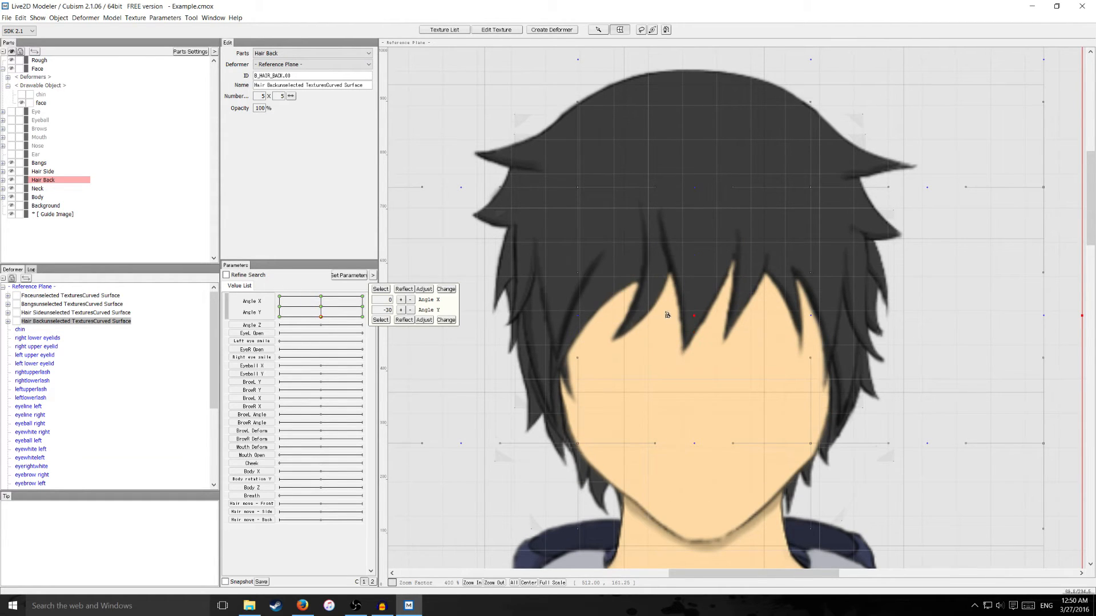
left_click_drag(694, 315, 695, 304)
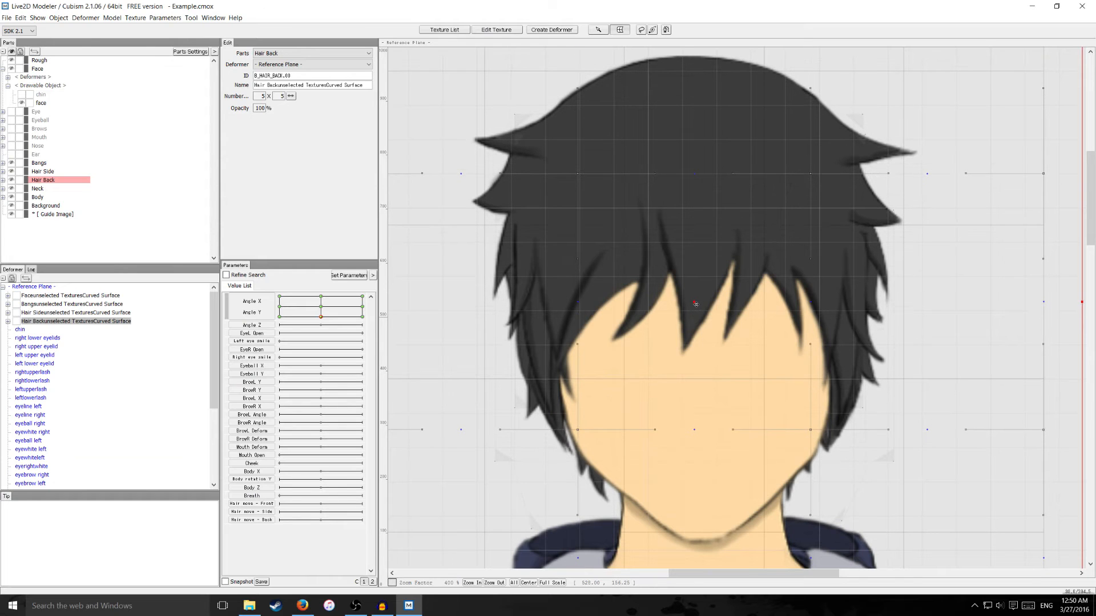
Preview the whole head turning through Angle X and Angle Y, ending with both parameters at 0.
mouse_move(321, 306)
left_mouse_down()
mouse_move(321, 318)
mouse_move(304, 296)
mouse_move(330, 312)
mouse_move(282, 304)
mouse_move(333, 312)
left_mouse_up()
scroll(643, 340, "down", 2)
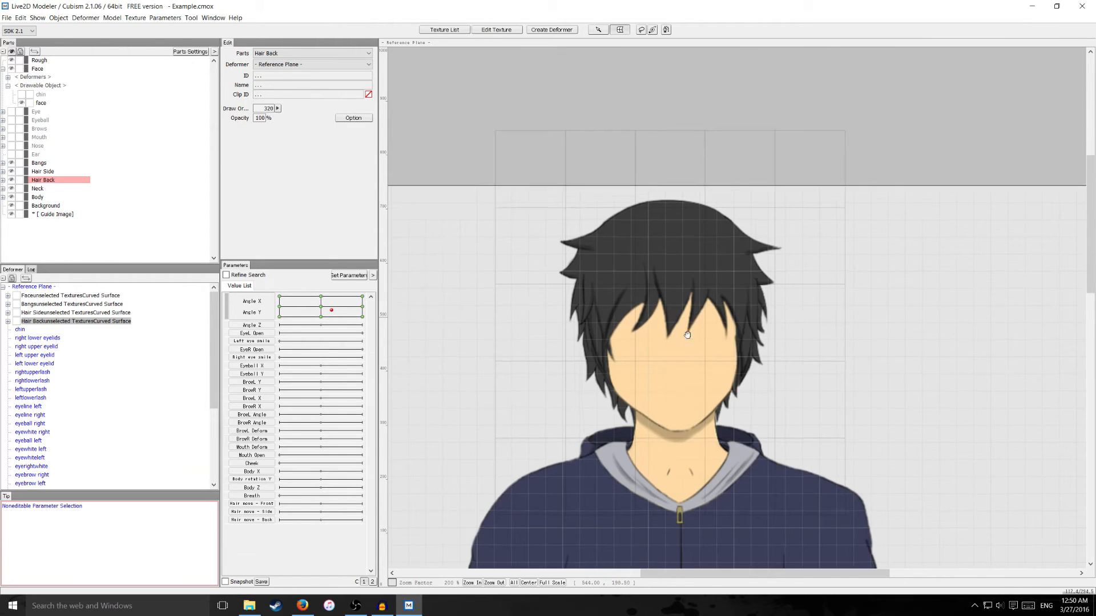
left_click_drag(688, 355, 696, 324)
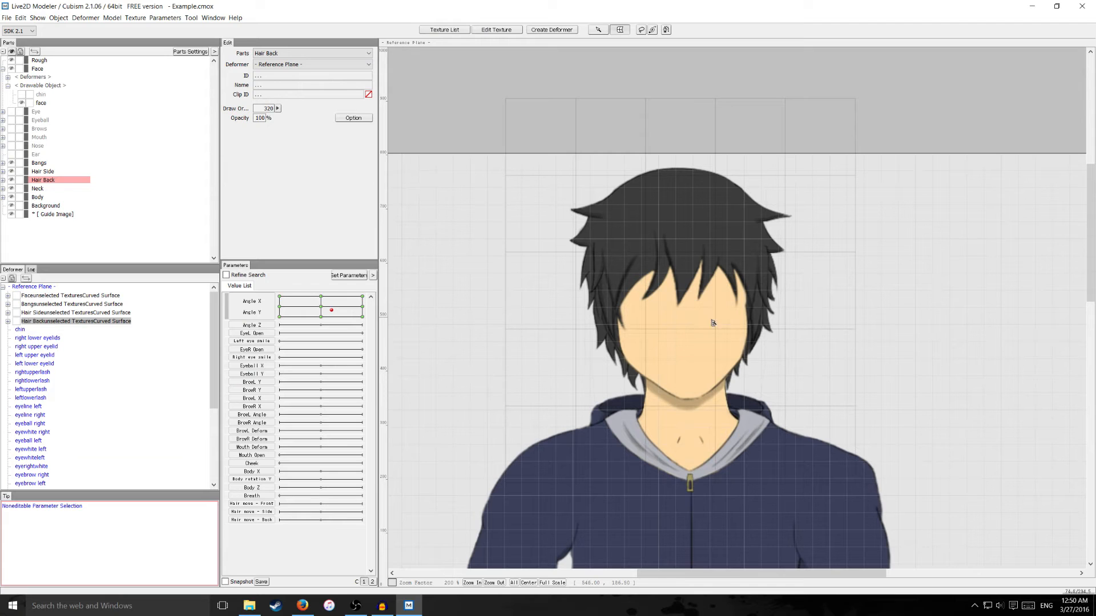
mouse_move(337, 303)
left_mouse_down()
mouse_move(311, 306)
mouse_move(318, 313)
mouse_move(298, 326)
mouse_move(323, 311)
left_mouse_up()
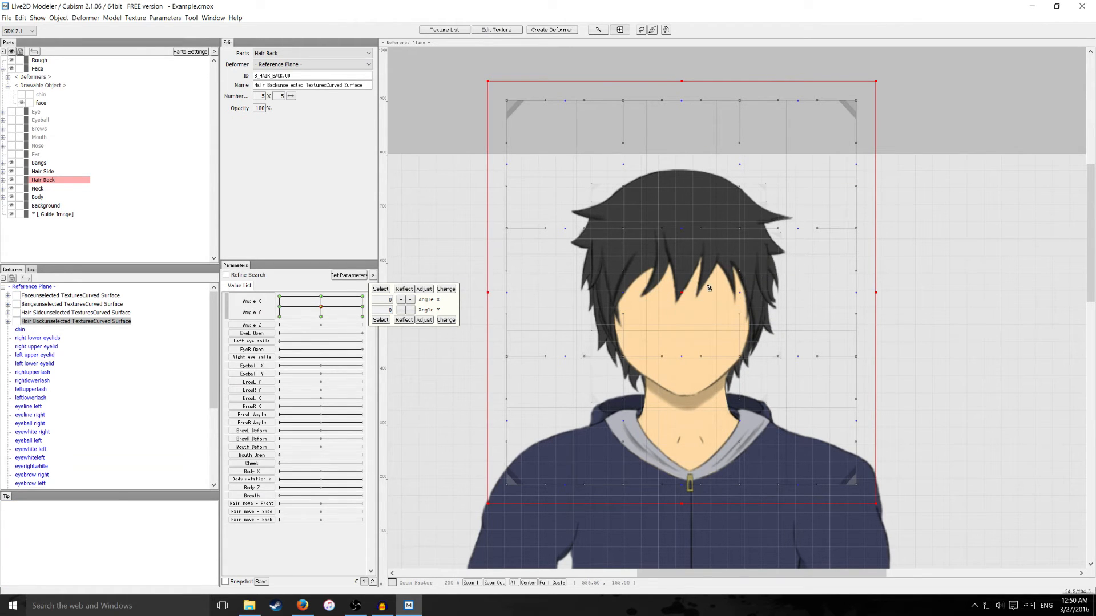
left_click_drag(595, 260, 550, 287)
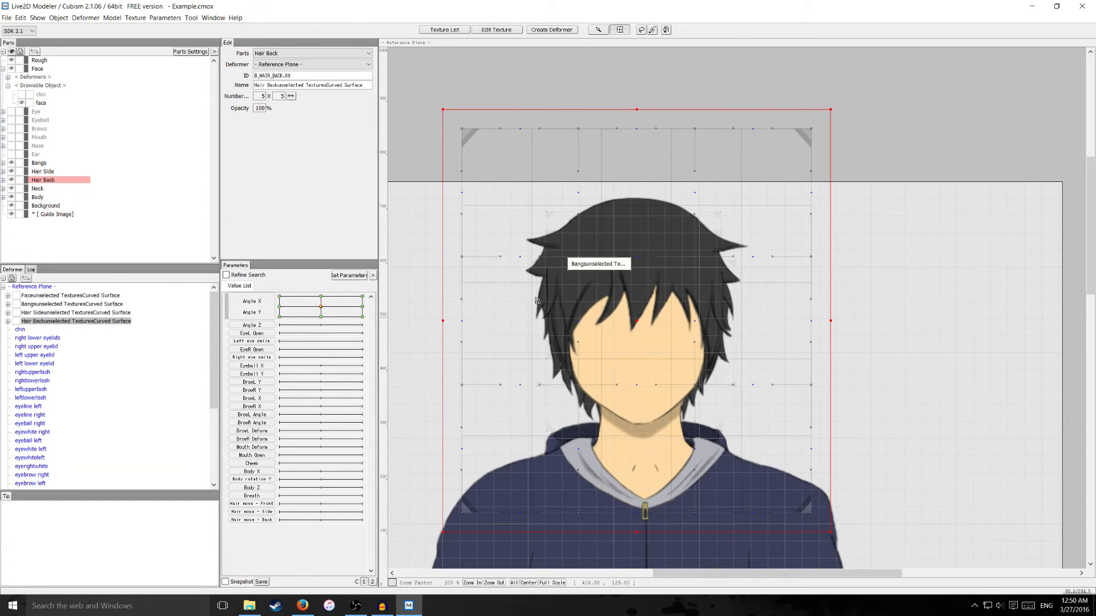
Review the key settings of Angle X and Angle Y for the Hair Back deformer.
double_click(257, 318)
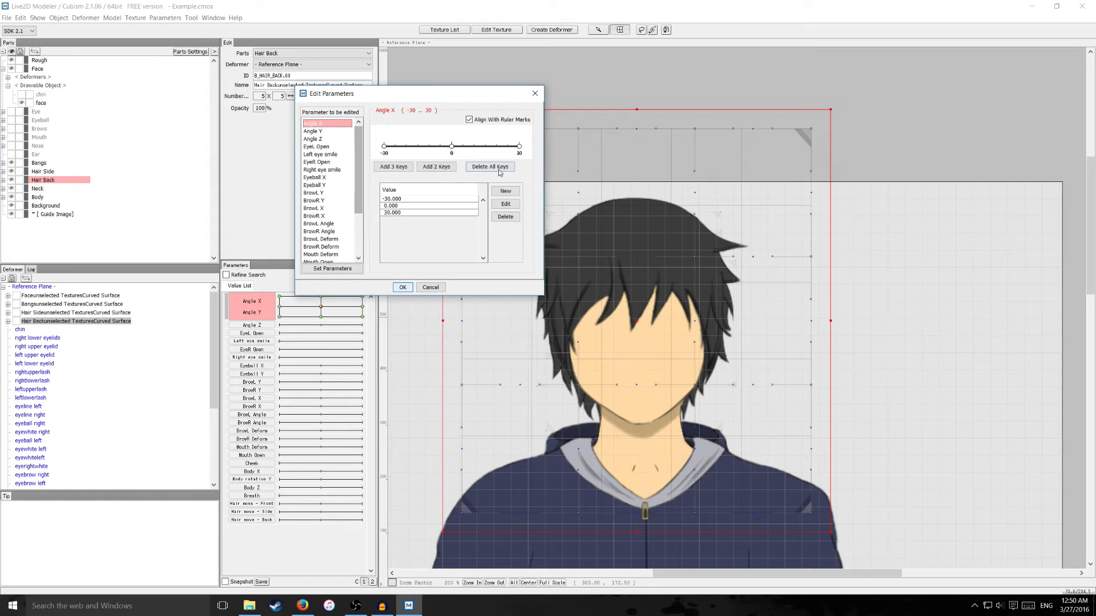
left_click(311, 131)
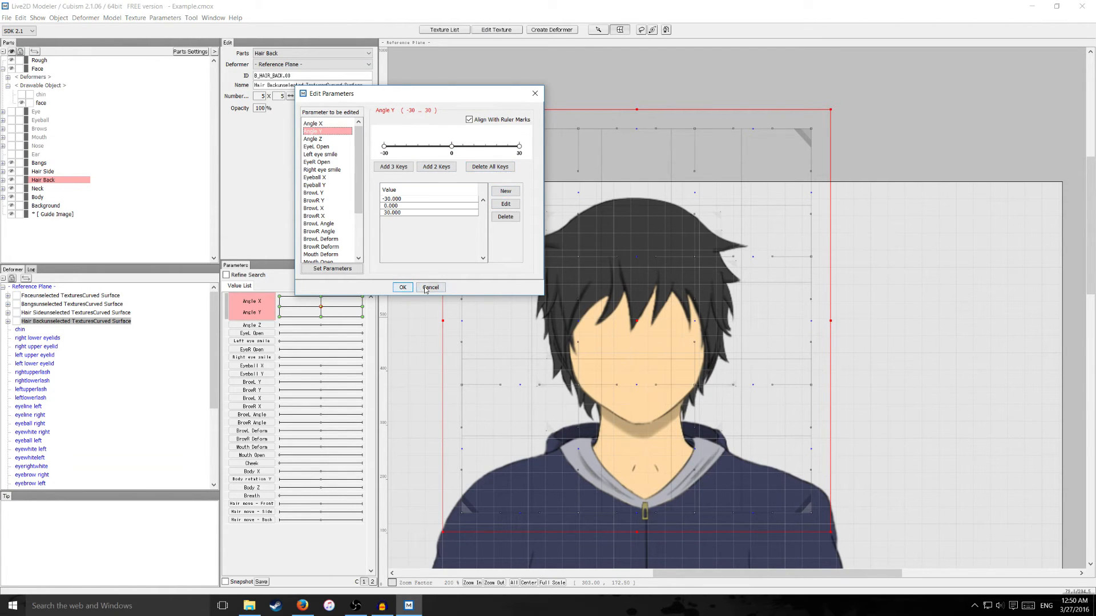
left_click(403, 287)
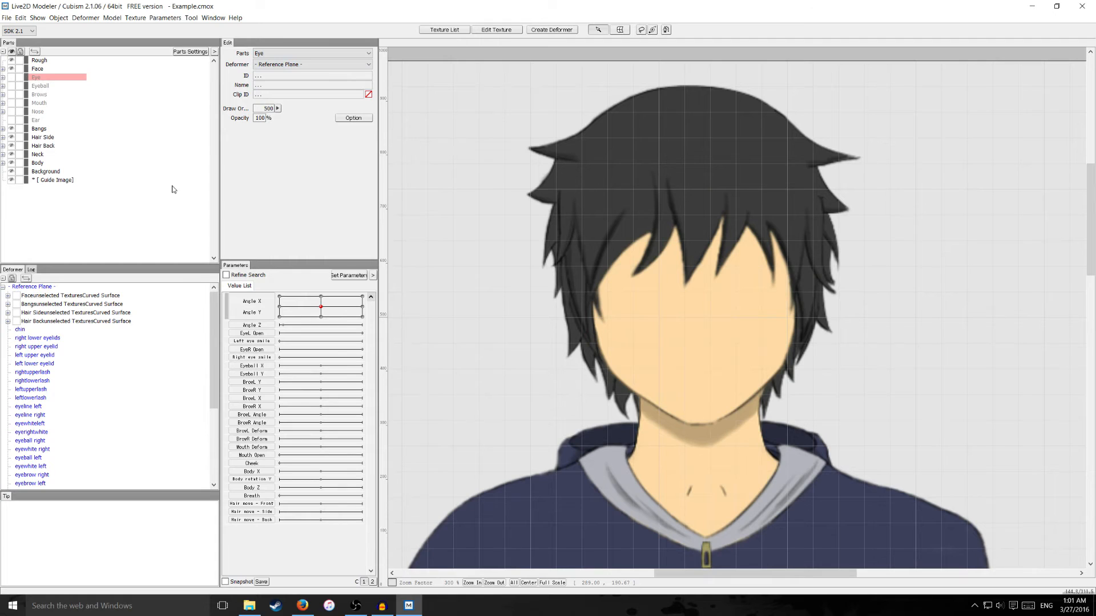
Make the Eye part visible and create a curved surface deformer as parent of all its drawable objects, from right lower eyelids to eyerightwhite.
left_click(12, 78)
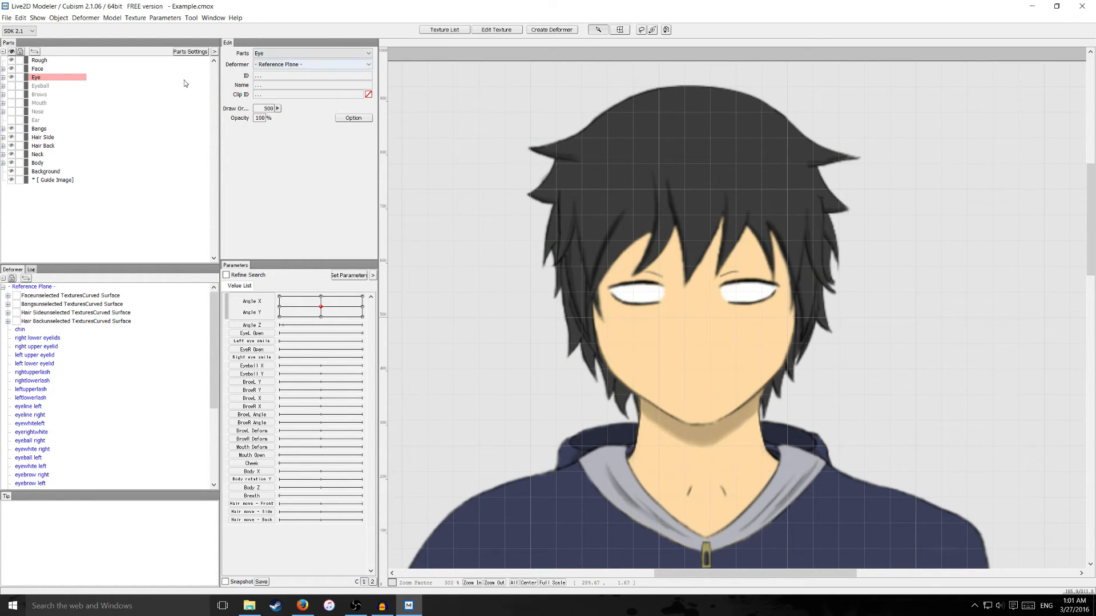
left_click(3, 77)
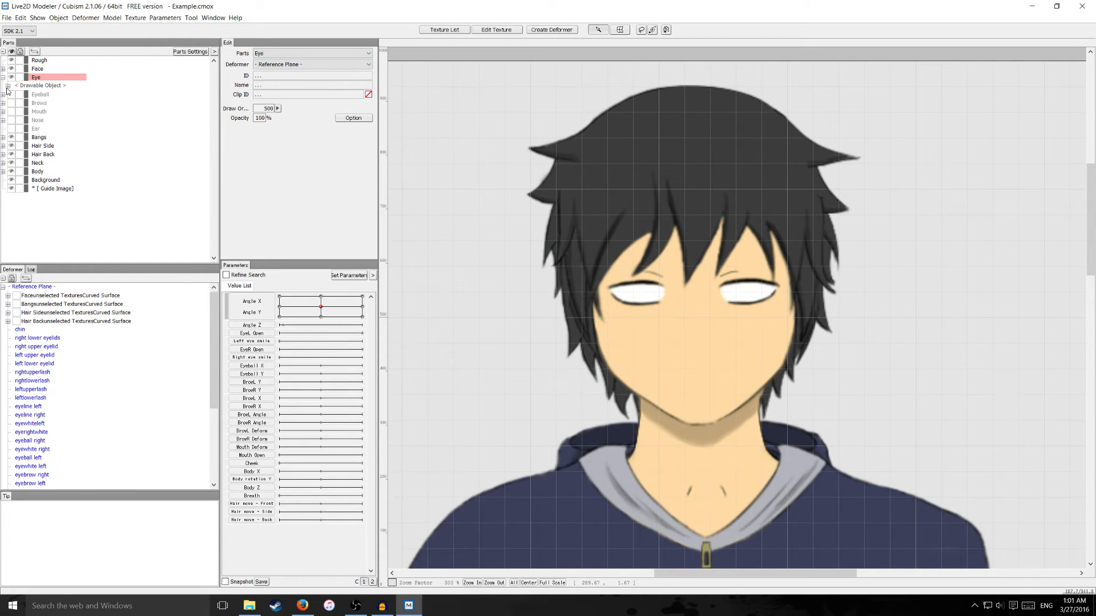
left_click(8, 87)
left_click(49, 95)
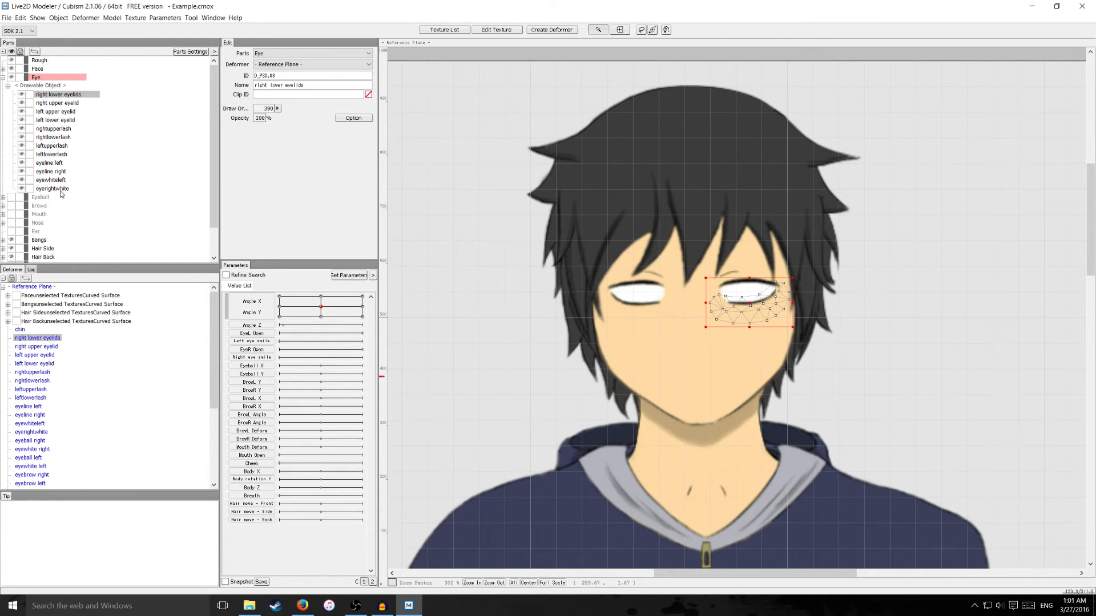
left_click(53, 189, "shift")
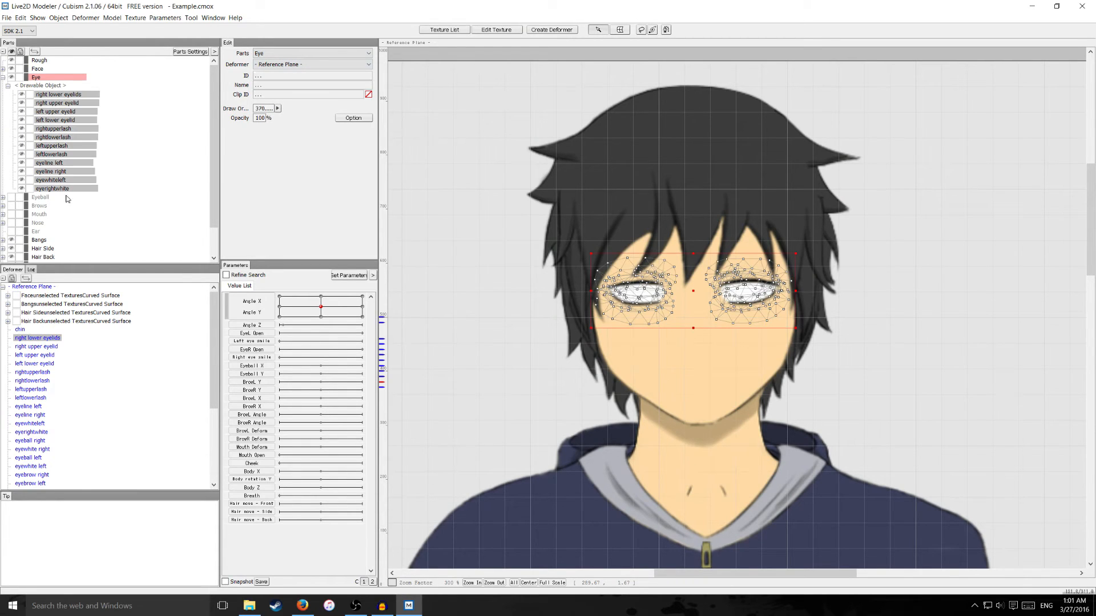
left_click(553, 30)
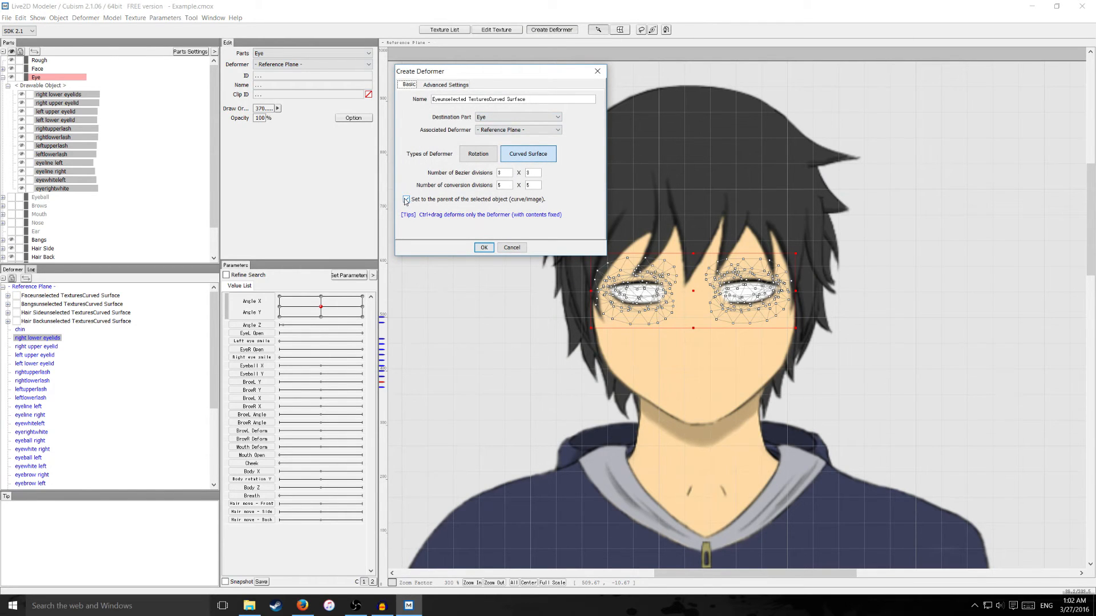
left_click(484, 248)
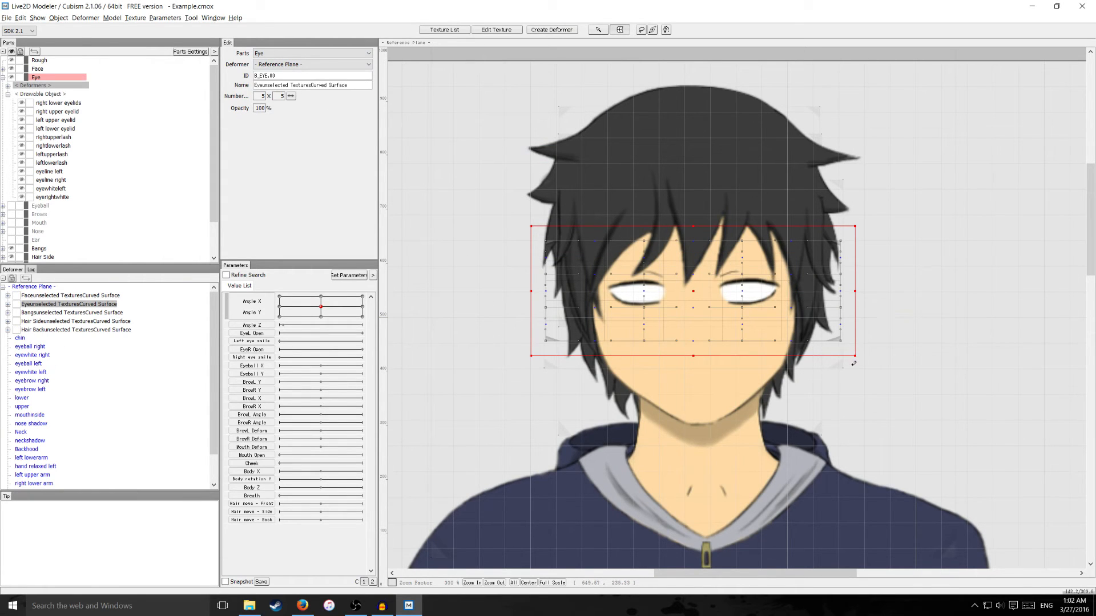
Shrink only the Eye deformer's frame, without scaling its contents, to fit closely around both eyes.
left_click_drag(855, 357, 796, 338)
left_click_drag(650, 193, 606, 198)
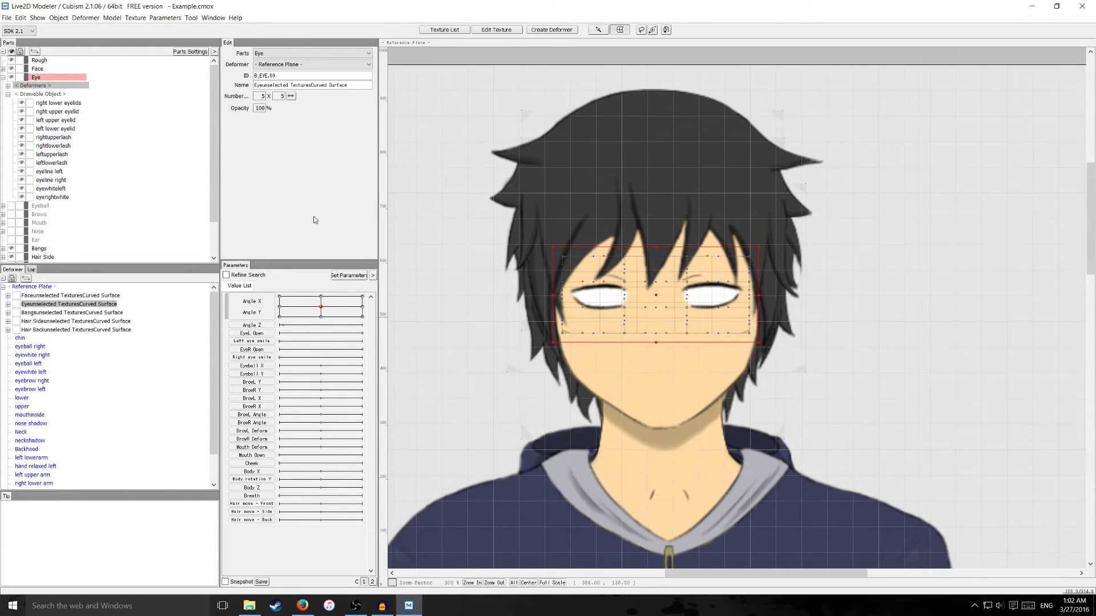
left_click_drag(662, 293, 606, 297)
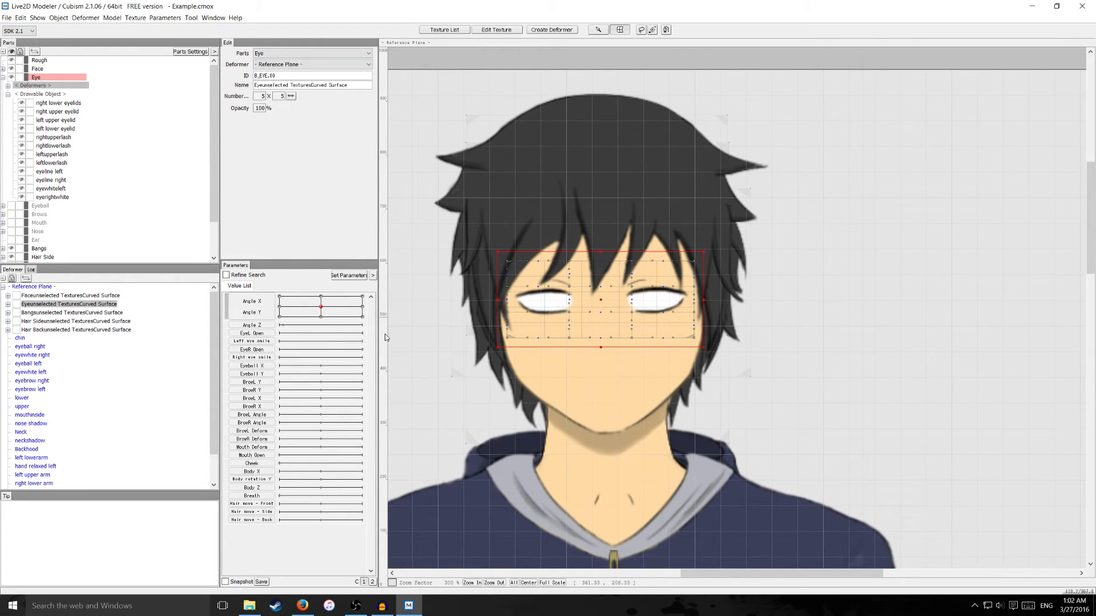
Add three keys at -30, 0 and 30 to both Angle X and Angle Y for the Eye deformer.
double_click(249, 303)
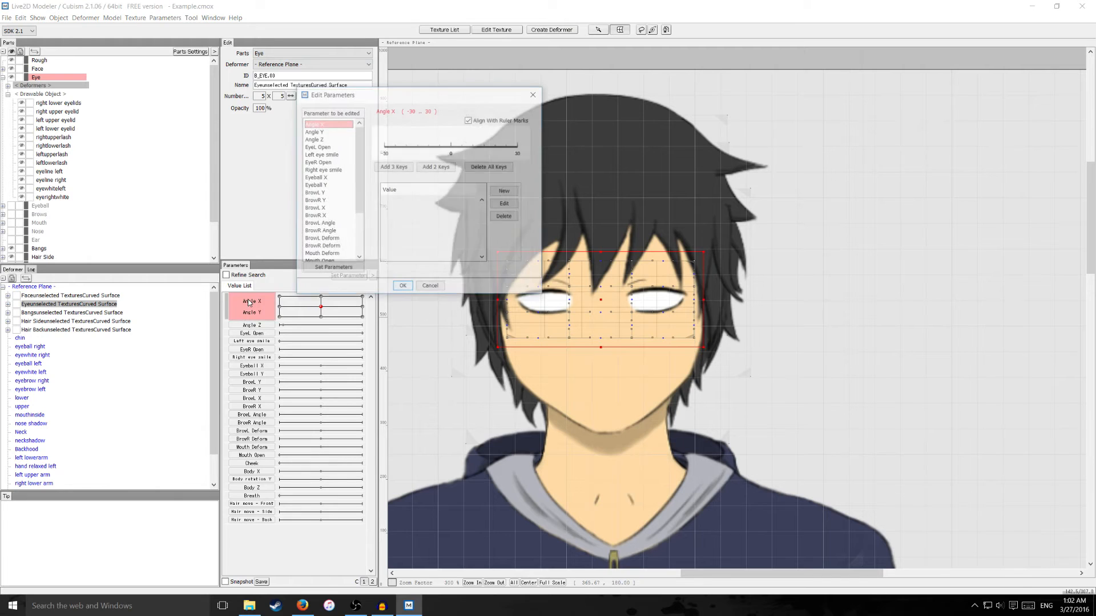
left_click(336, 132)
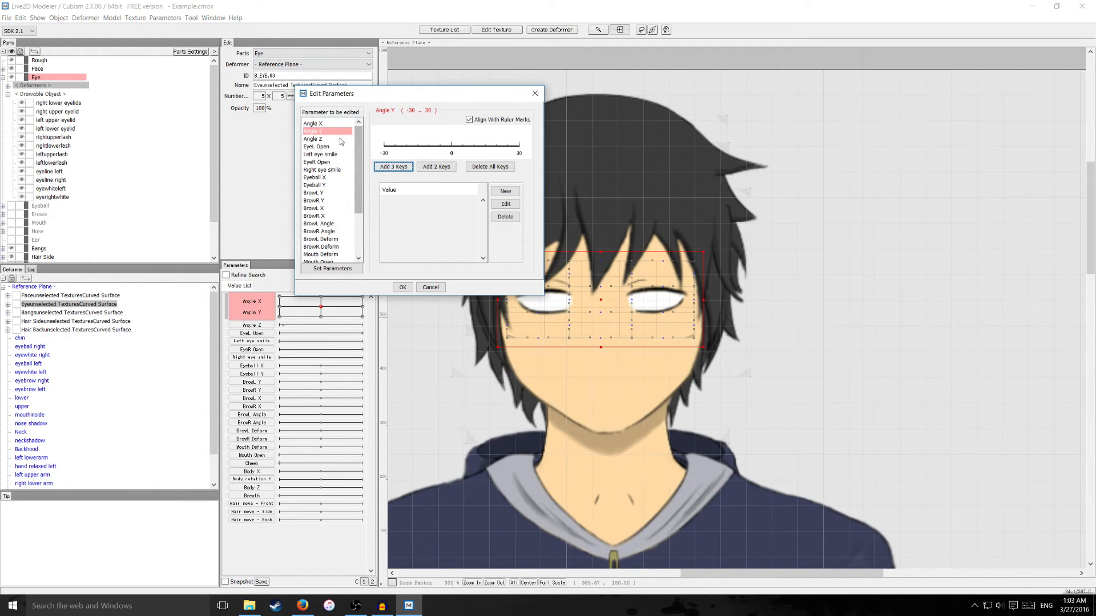
left_click(393, 167)
left_click(403, 287)
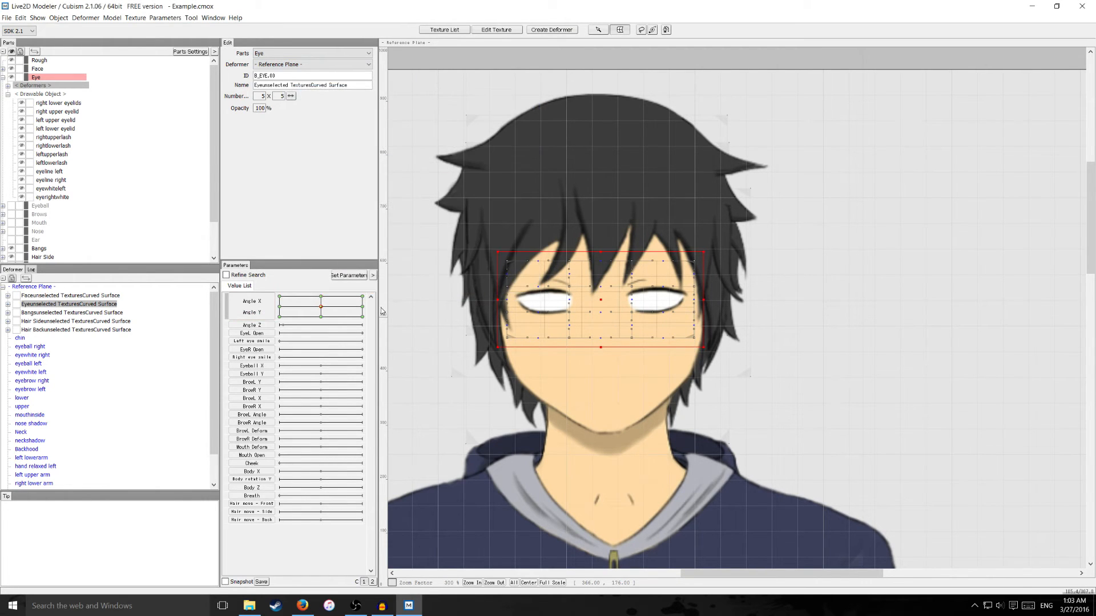
At Angle X -30 and Angle Y 0, shift the Eye deformer left and spread its control points around the right-hand eye to enlarge it slightly.
left_click(280, 306)
scroll(600, 313, "up", 1)
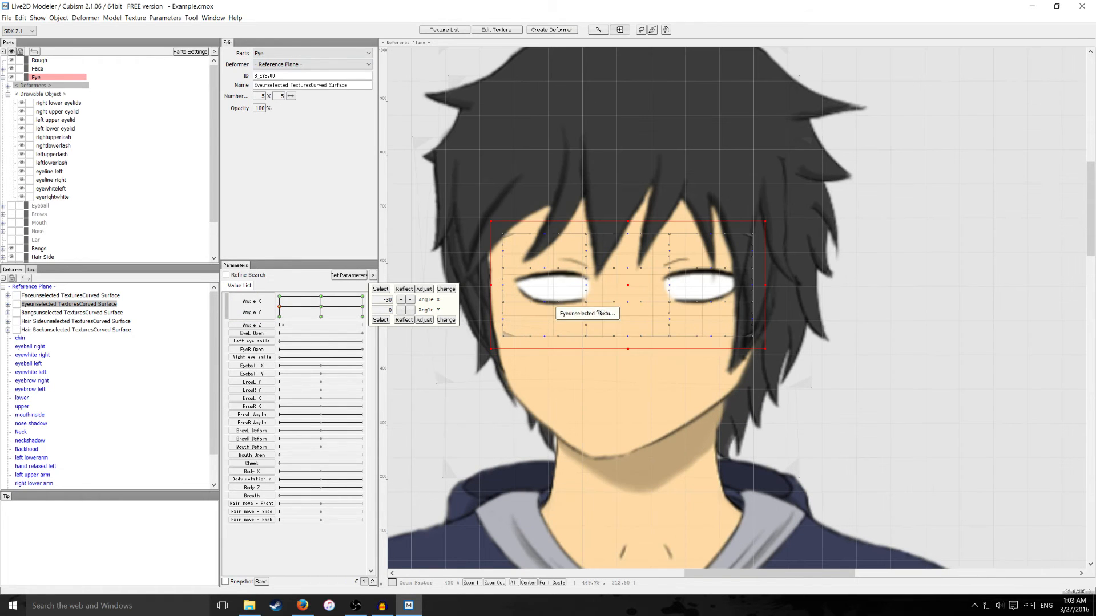
left_click_drag(626, 286, 606, 286)
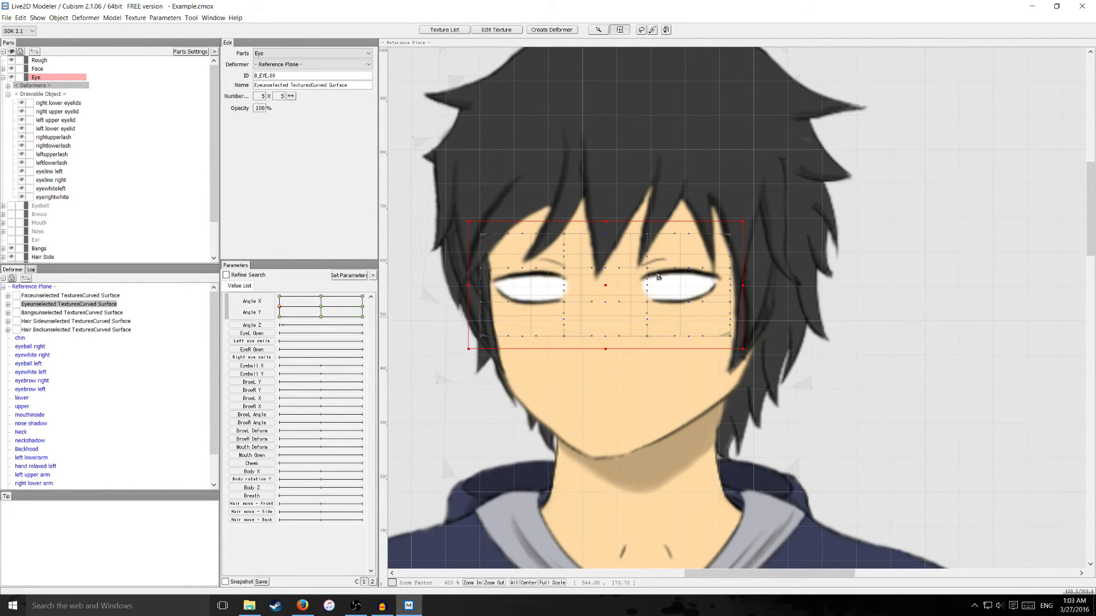
left_click_drag(647, 268, 647, 264)
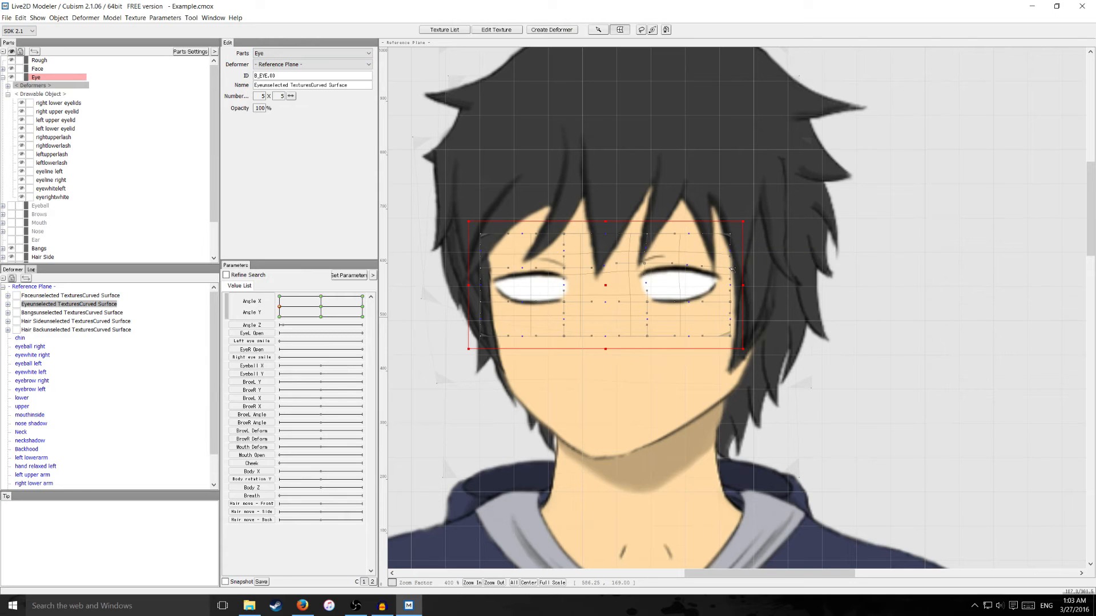
left_click_drag(731, 268, 733, 267)
left_click_drag(730, 335, 730, 341)
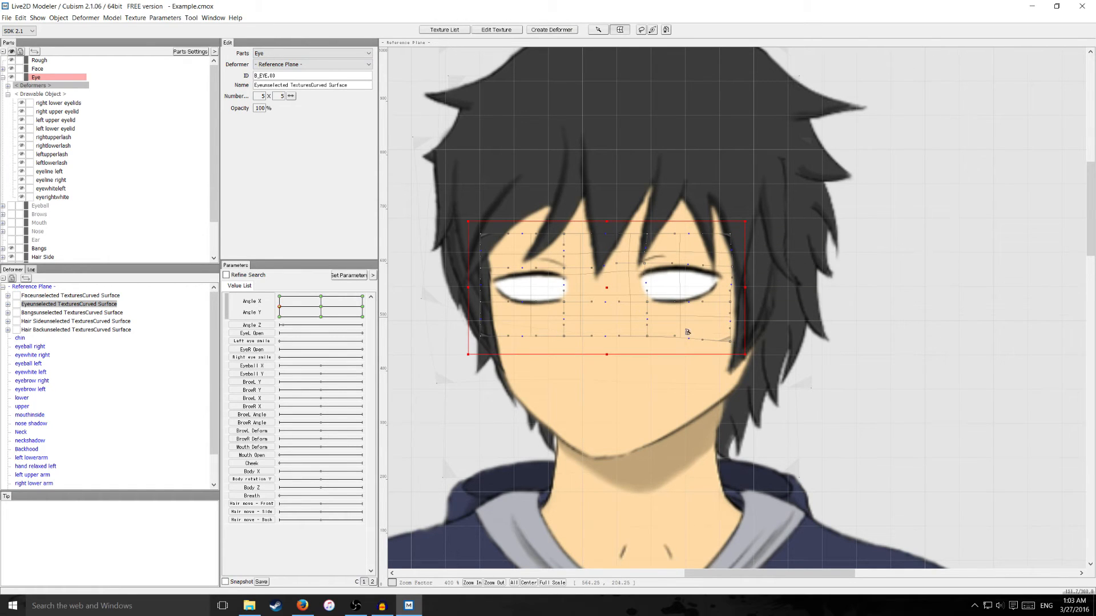
left_click_drag(647, 337, 645, 345)
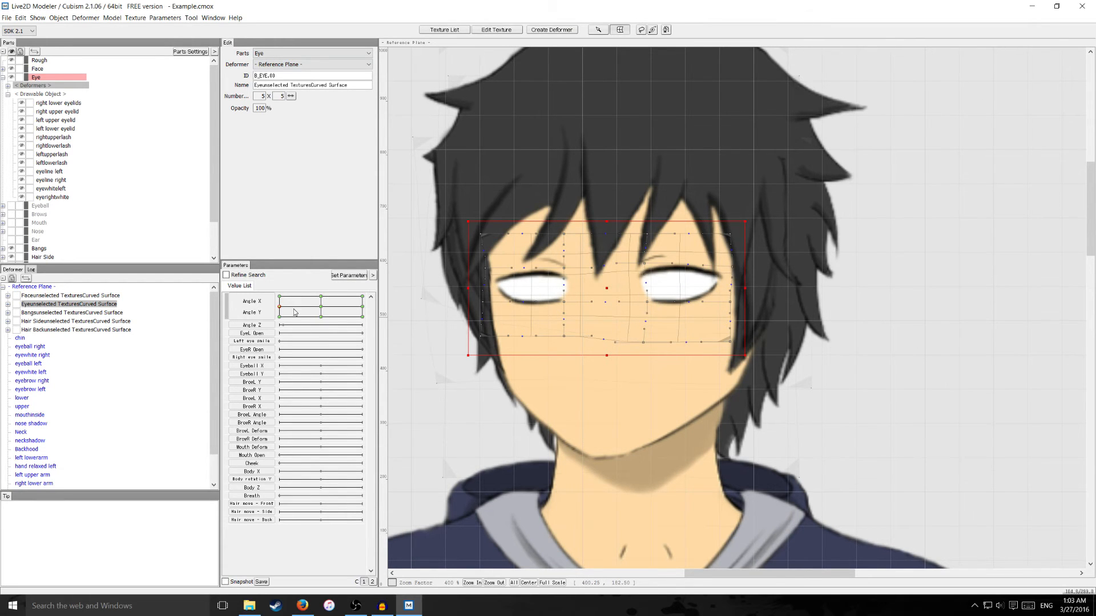
At Angle X 30 and Angle Y 0, shift the Eye deformer right, then adjust its control points to widen the left-hand eye and narrow the right-hand one.
left_click_drag(294, 312, 363, 307)
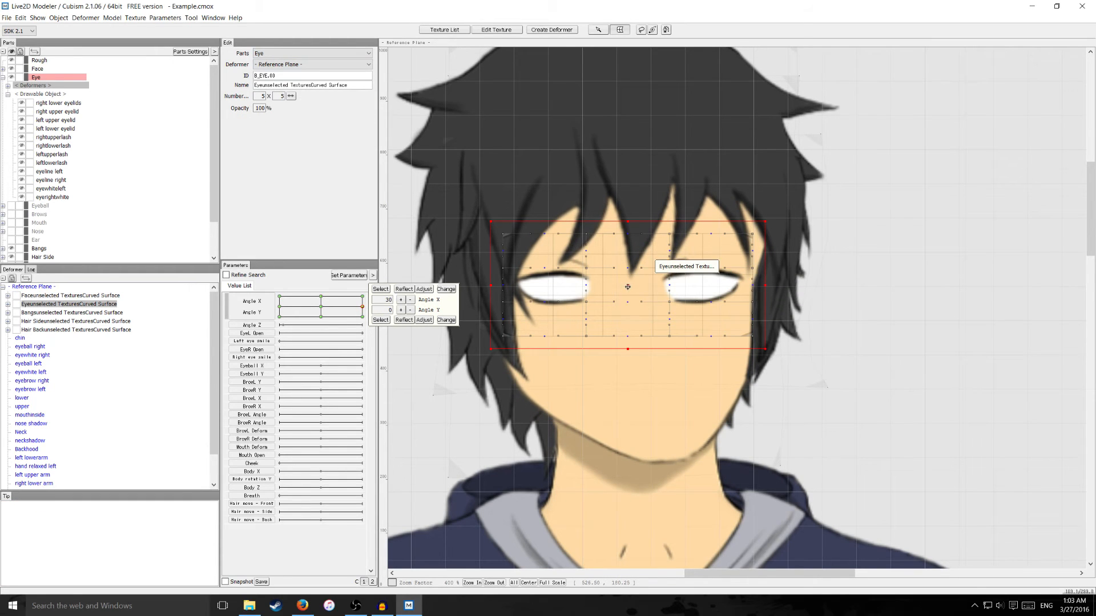
left_click_drag(627, 287, 640, 285)
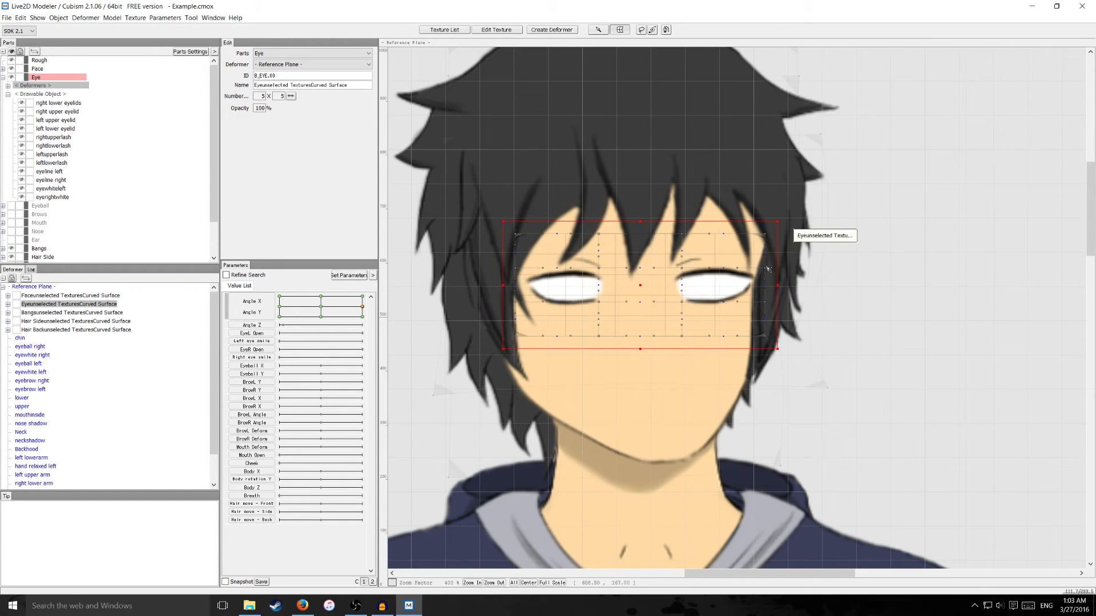
left_click_drag(765, 268, 757, 268)
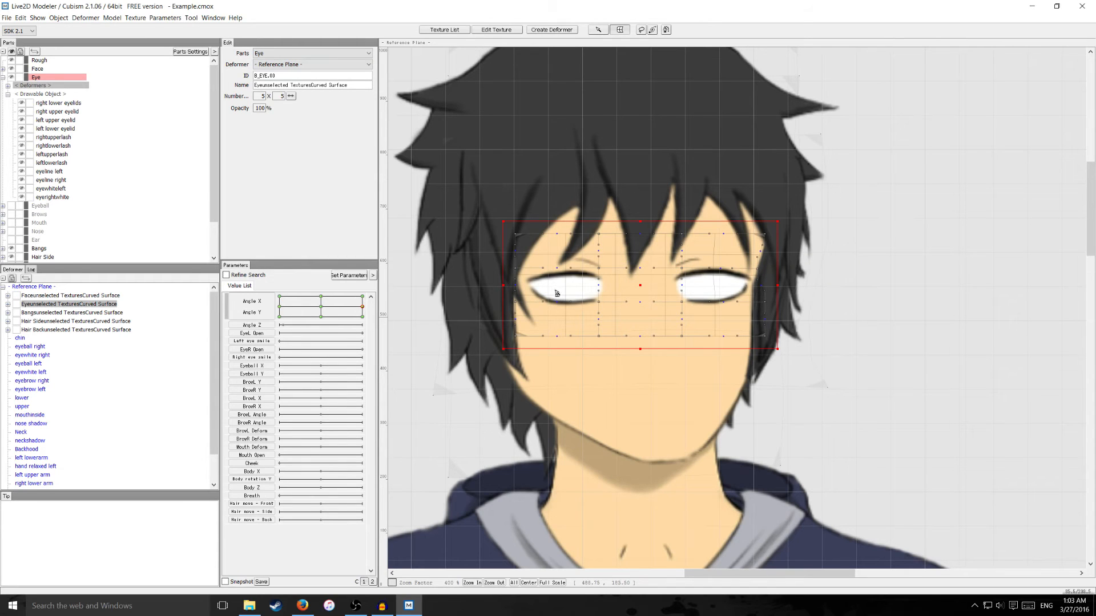
left_click_drag(599, 304, 604, 307)
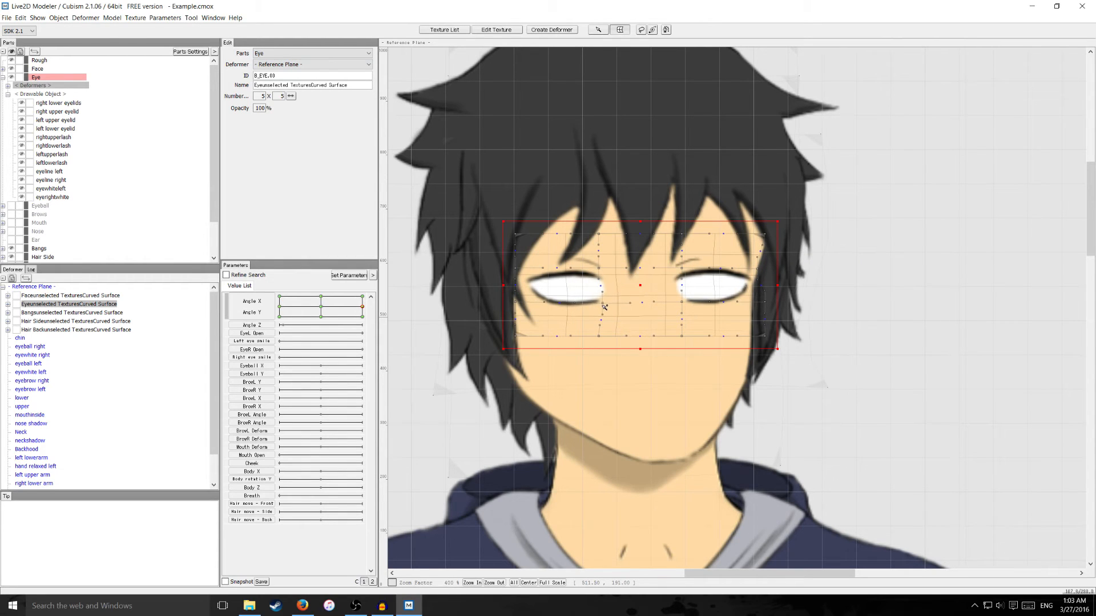
left_click_drag(601, 268, 605, 270)
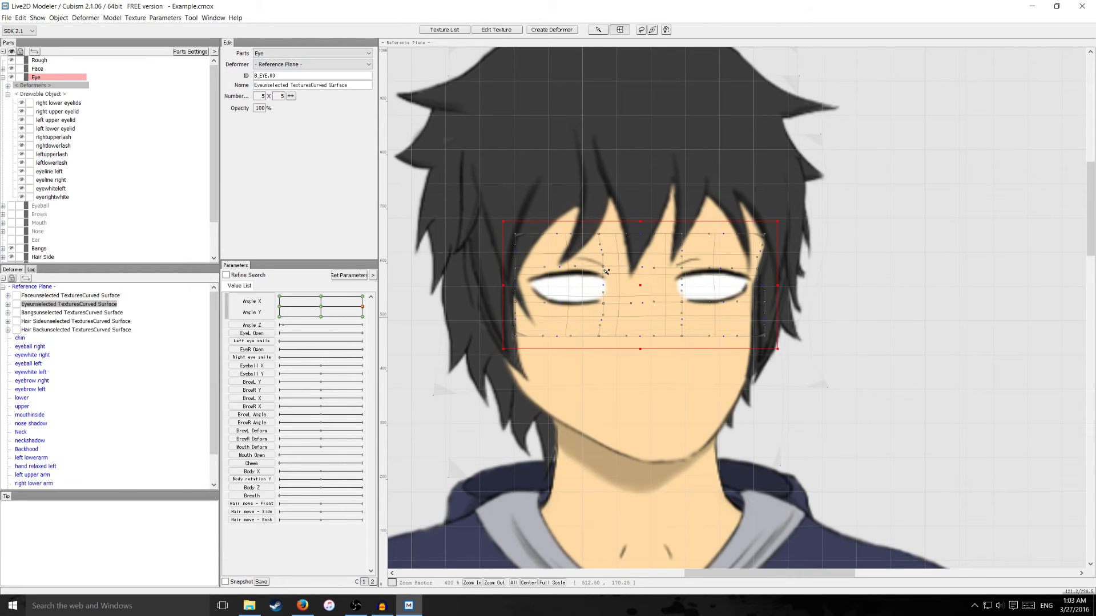
left_click_drag(682, 303, 688, 303)
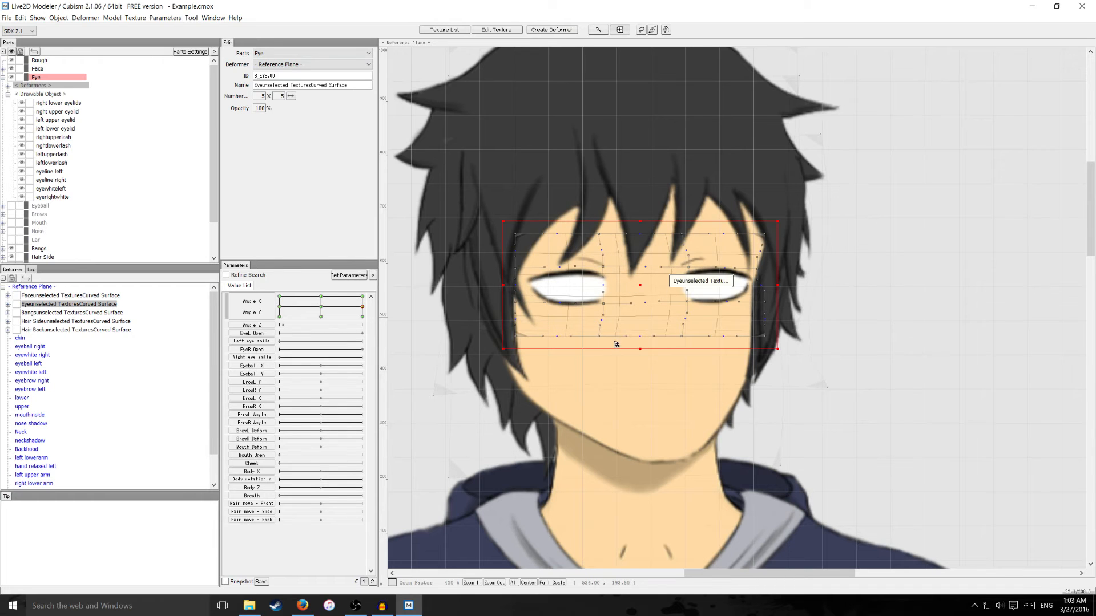
At Angle X 0 and Angle Y 30, shift the whole Eye deformer up to follow the raised face.
mouse_move(321, 306)
left_mouse_down()
mouse_move(276, 311)
mouse_move(352, 311)
mouse_move(328, 313)
left_mouse_up()
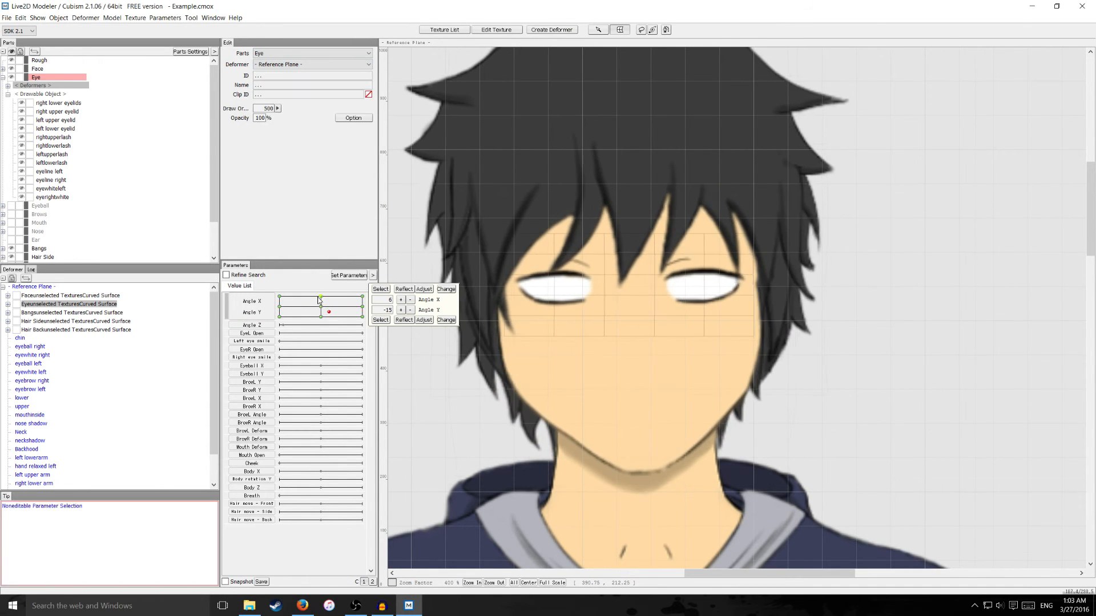
left_click(321, 297)
left_click_drag(626, 284, 626, 265)
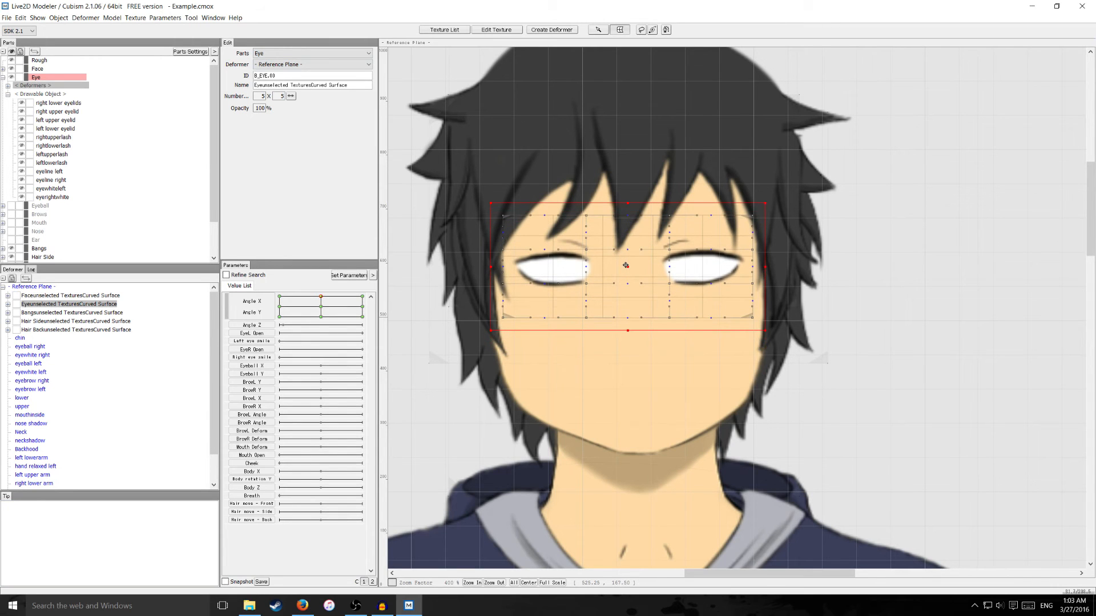
At Angle X 0 and Angle Y -30, shift the whole Eye deformer down to follow the lowered face.
left_click_drag(324, 303, 319, 317)
left_click(321, 317)
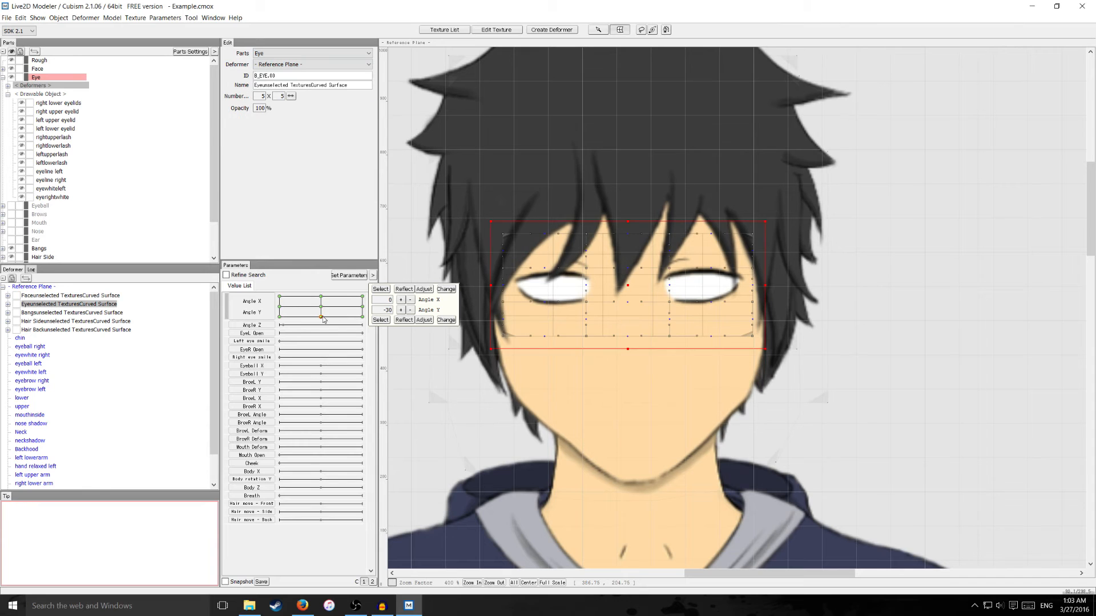
left_click_drag(626, 291, 627, 296)
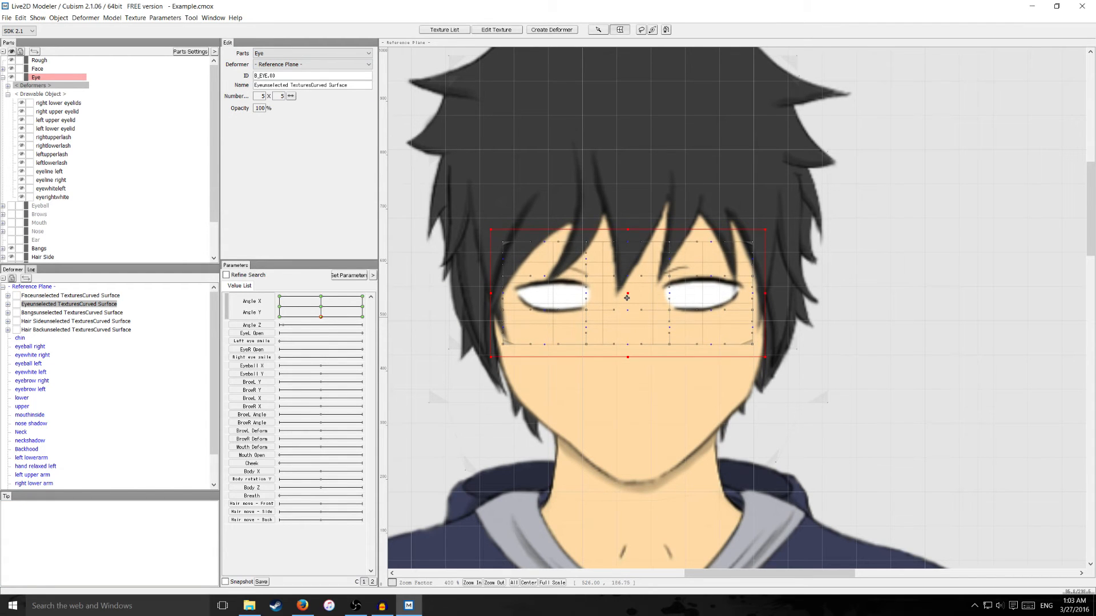
Synthesize the corners of Angle X and Angle Y for all draw objects and deformers, and preview the head turn with the eyes.
left_click(321, 307)
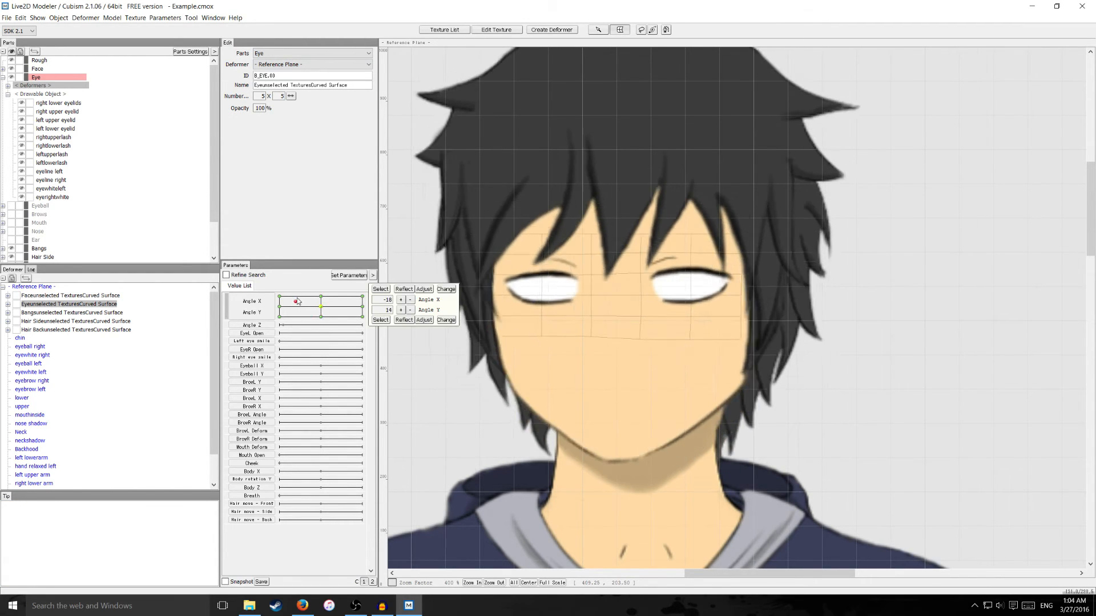
left_click(162, 17)
left_click(165, 29)
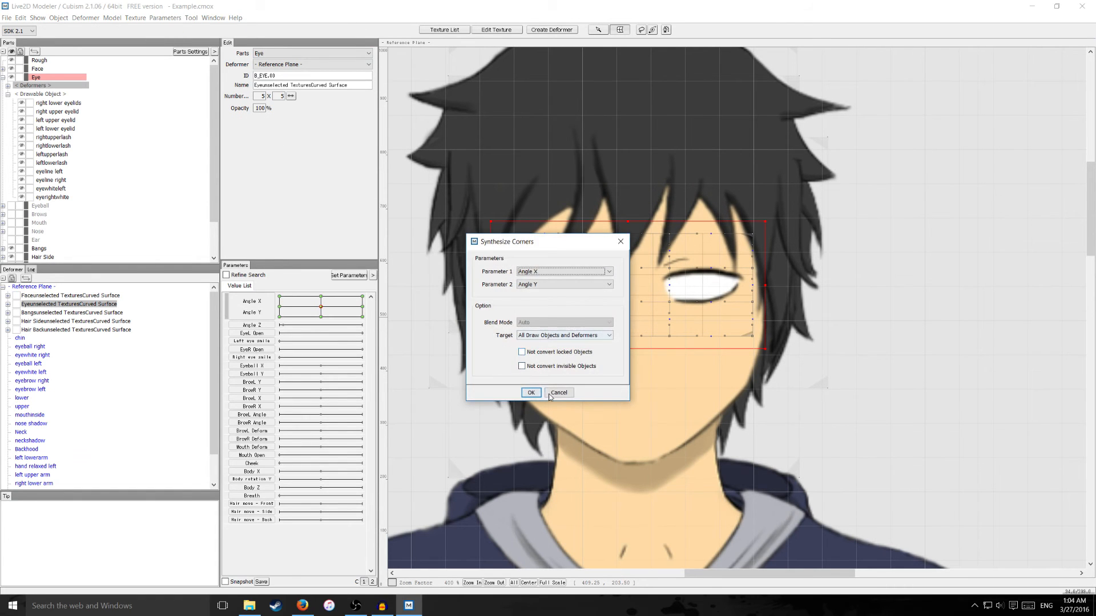
left_click(531, 393)
mouse_move(337, 307)
left_mouse_down()
mouse_move(308, 312)
mouse_move(345, 318)
mouse_move(339, 328)
mouse_move(297, 314)
mouse_move(357, 311)
mouse_move(321, 307)
left_mouse_up()
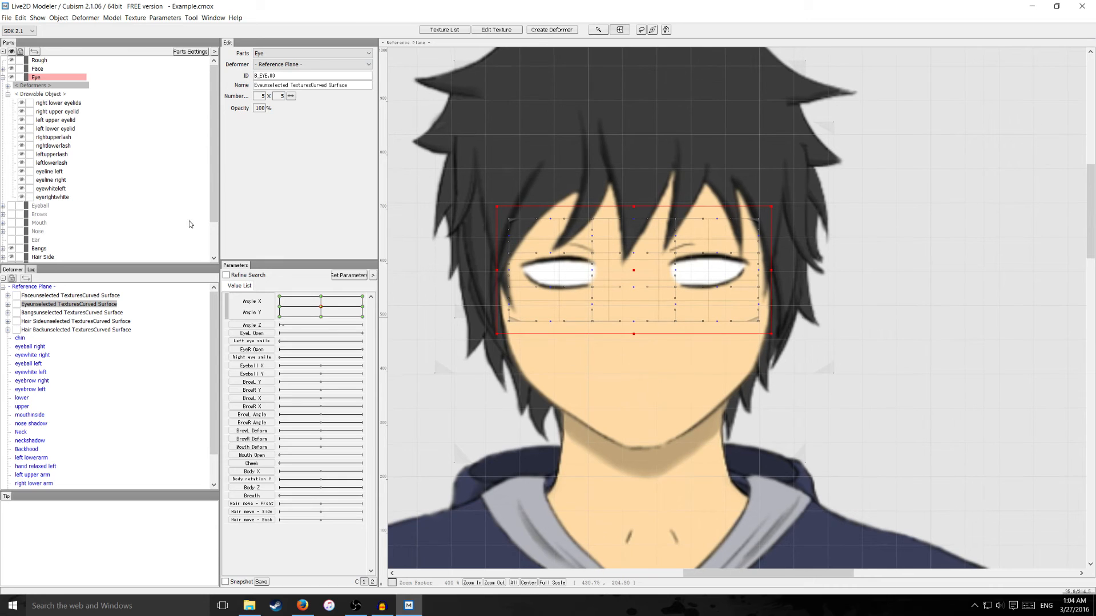
Collapse the Eye part and make the Eyeball part visible.
left_click(4, 78)
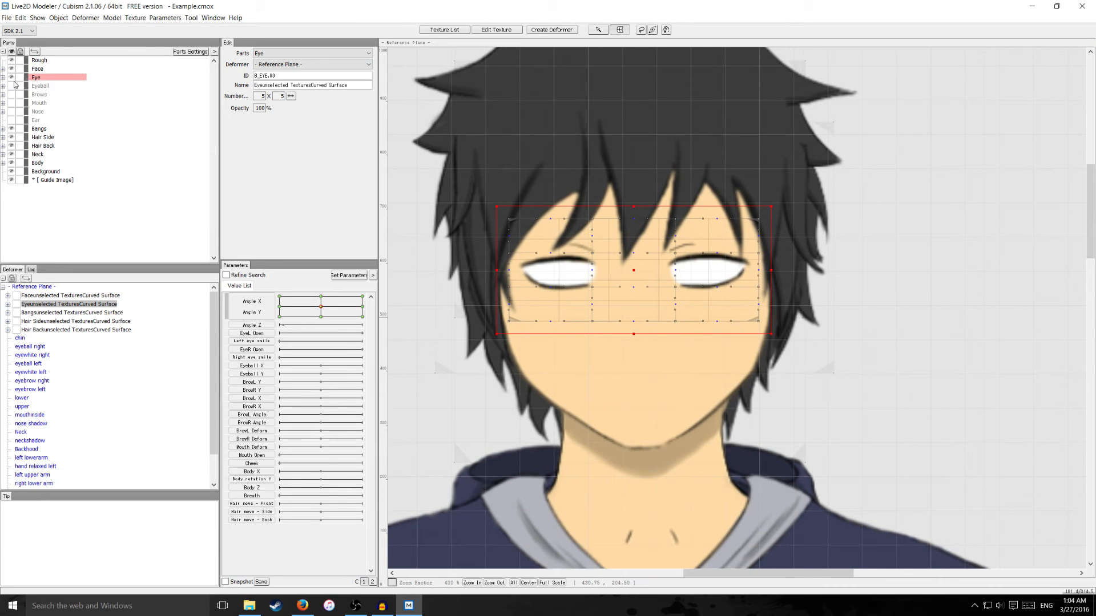
left_click(11, 86)
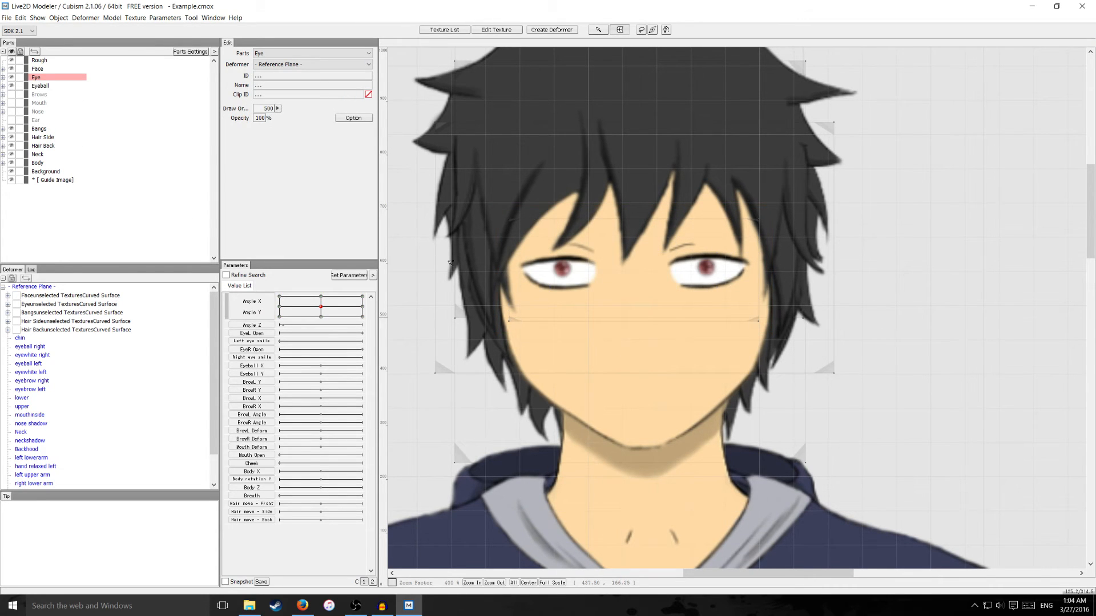
mouse_move(322, 307)
left_mouse_down()
mouse_move(291, 320)
mouse_move(258, 301)
mouse_move(310, 290)
mouse_move(374, 298)
mouse_move(277, 302)
mouse_move(365, 304)
mouse_move(324, 304)
mouse_move(333, 313)
mouse_move(311, 302)
mouse_move(359, 300)
mouse_move(329, 311)
mouse_move(343, 313)
mouse_move(324, 296)
mouse_move(281, 314)
mouse_move(362, 299)
mouse_move(326, 307)
left_mouse_up()
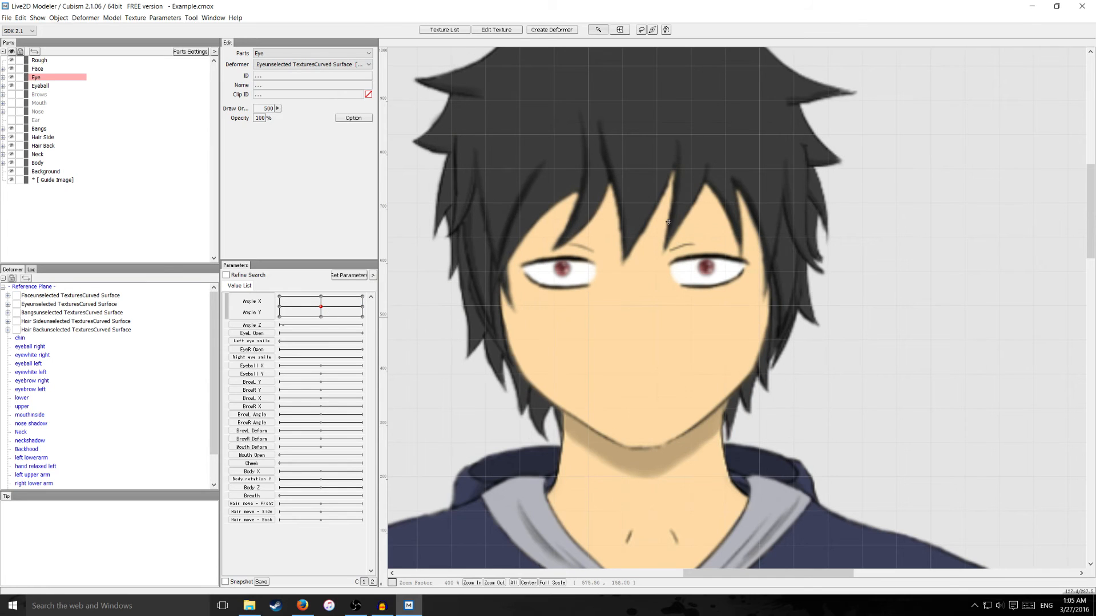
Make the Brows part visible, assign both eyebrows to the Eye curved surface deformer, and preview them with the head angle.
left_click(11, 95)
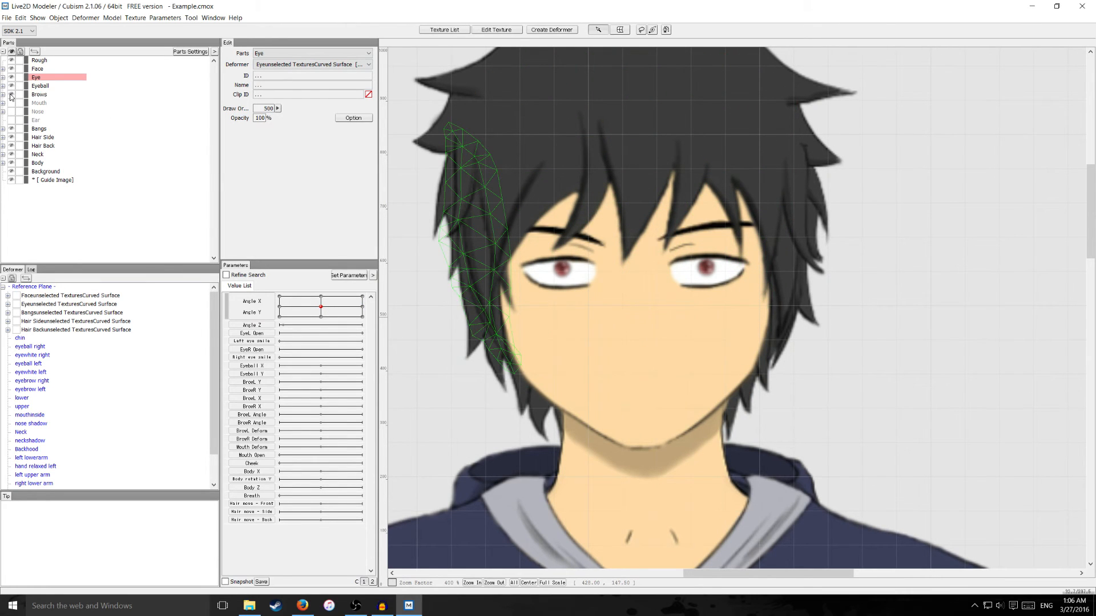
left_click(40, 96)
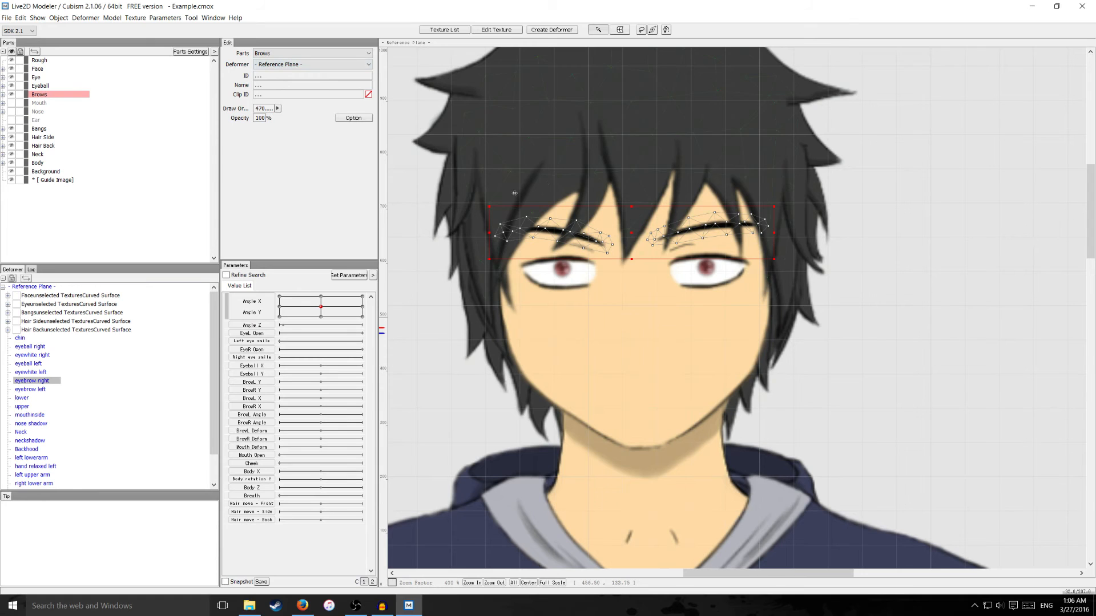
left_click(297, 64)
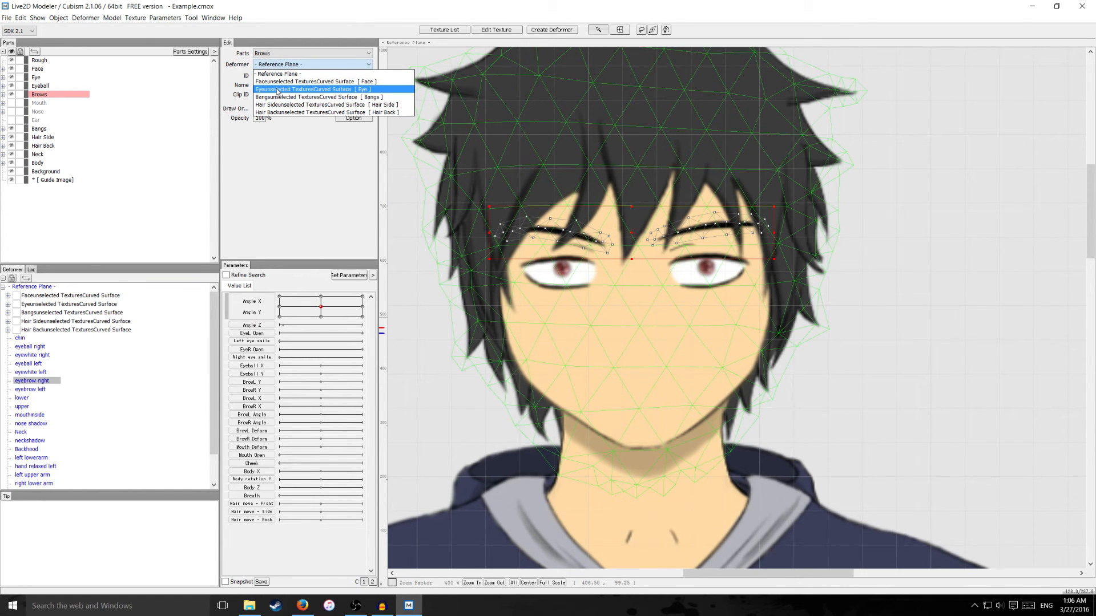
left_click(278, 90)
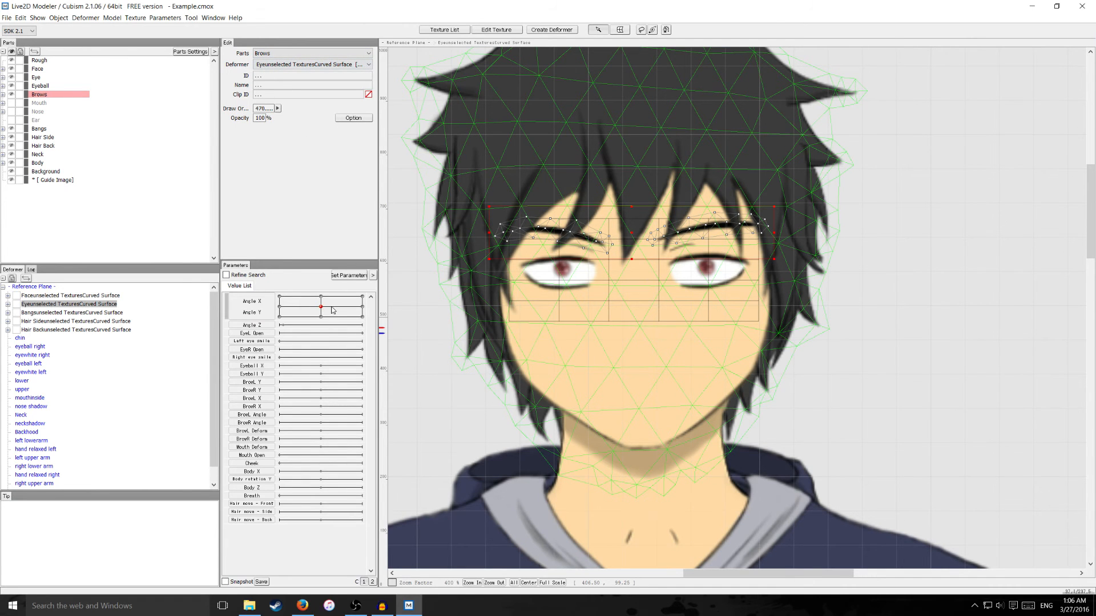
mouse_move(333, 310)
left_mouse_down()
mouse_move(280, 303)
mouse_move(350, 318)
mouse_move(274, 309)
mouse_move(353, 311)
mouse_move(331, 310)
left_mouse_up()
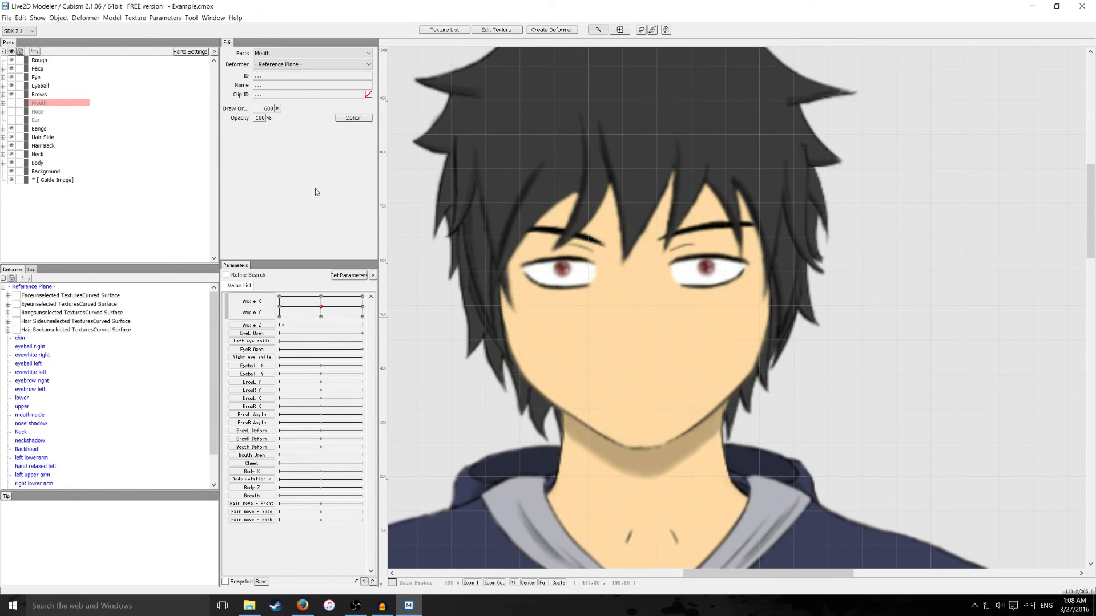
Make the Mouth part visible and expand it to list its drawable objects.
left_click(10, 102)
left_click(3, 102)
left_click(8, 112)
left_click(8, 112)
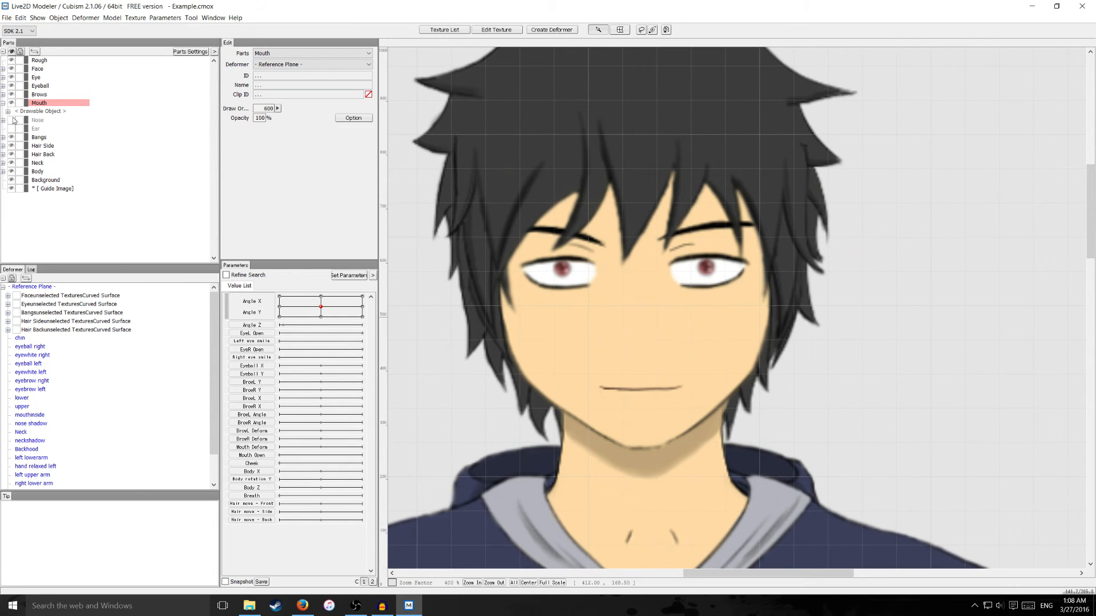
left_click(8, 111)
Create a curved surface deformer in the Mouth part as the parent of the lower, upper and mouthinside objects.
left_click(42, 120)
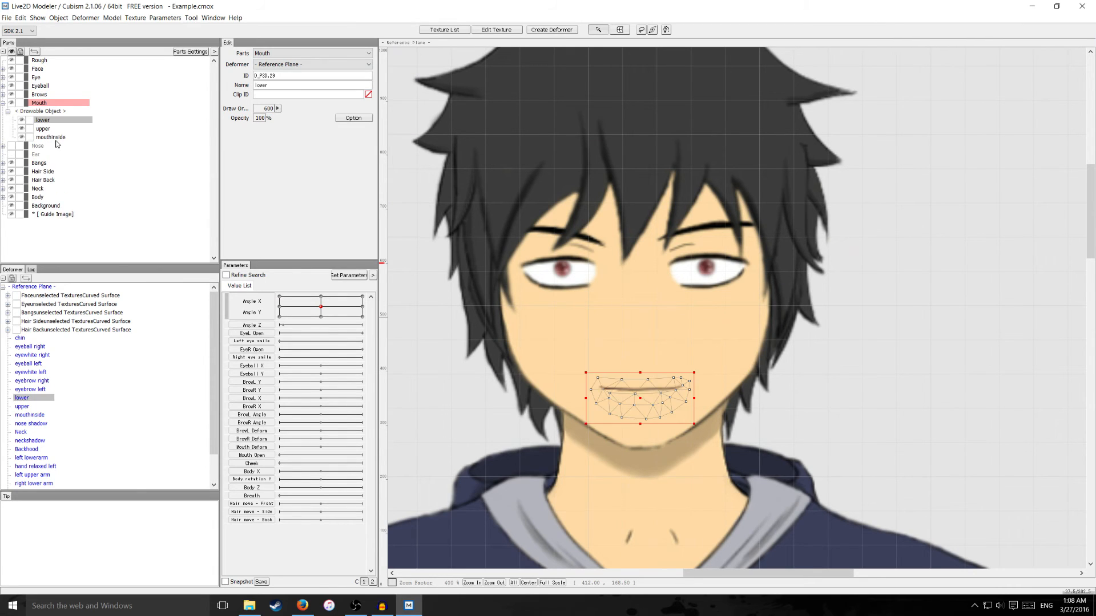
left_click(52, 137, "shift")
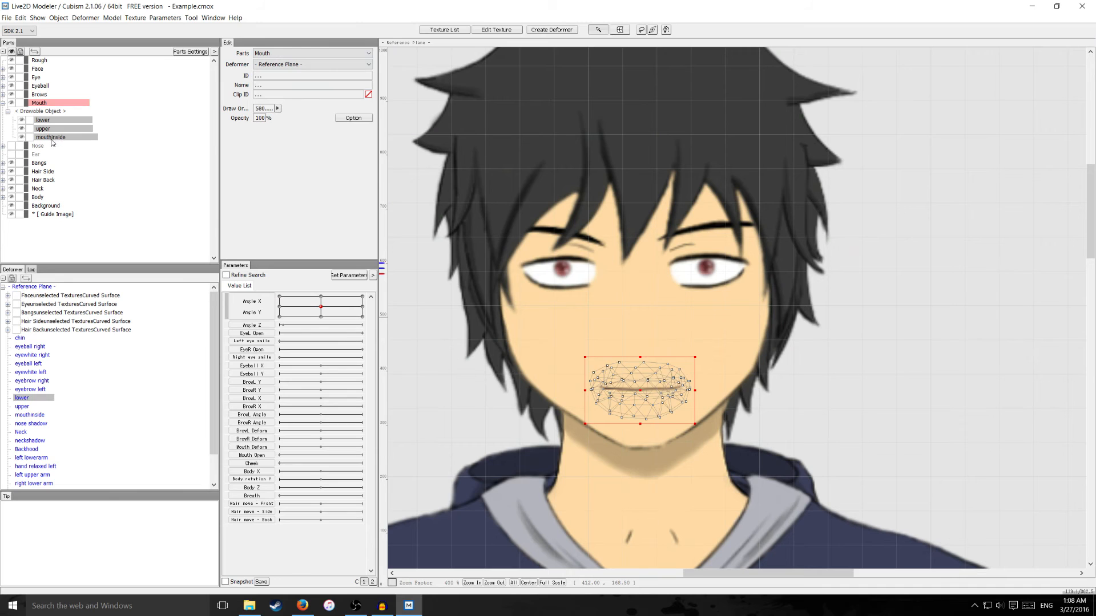
left_click(547, 32)
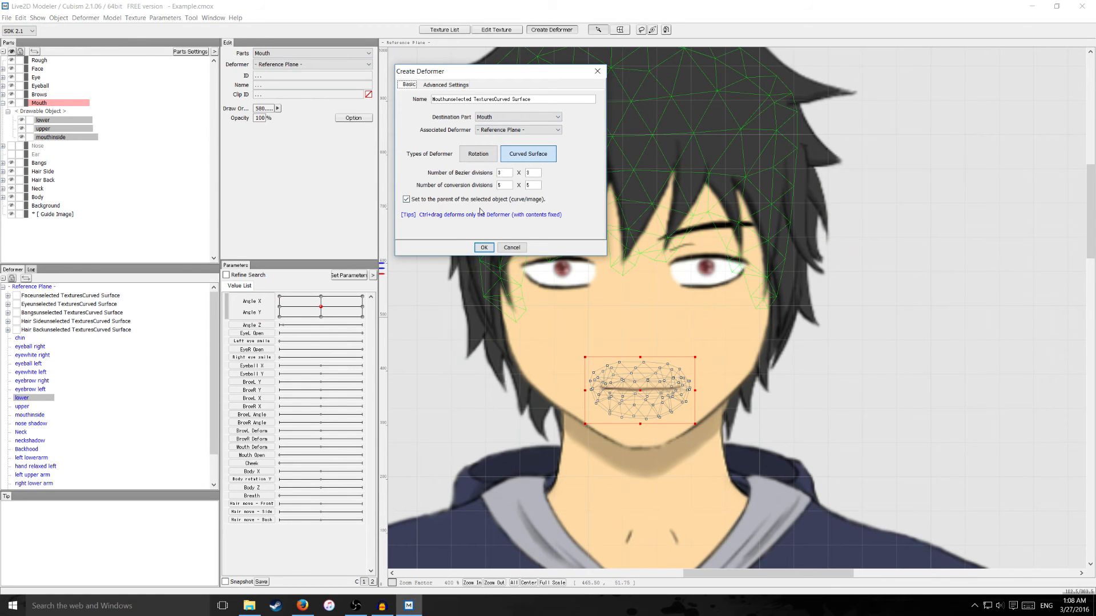
left_click(484, 248)
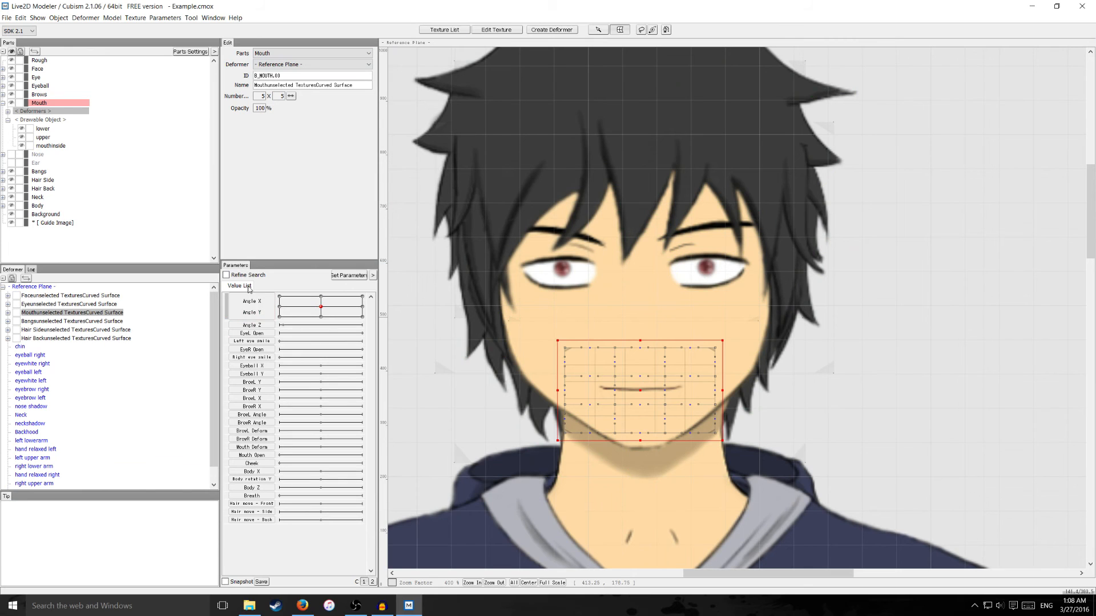
Add three keys at -30, 0 and 30 to both Angle X and Angle Y for the Mouth deformer.
left_click(8, 112)
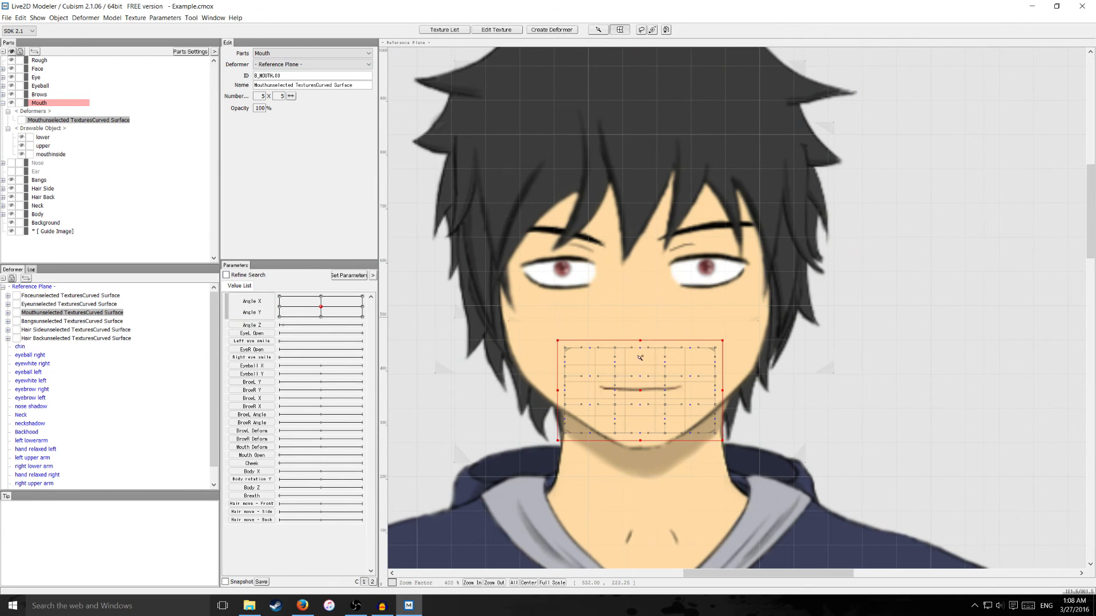
double_click(253, 308)
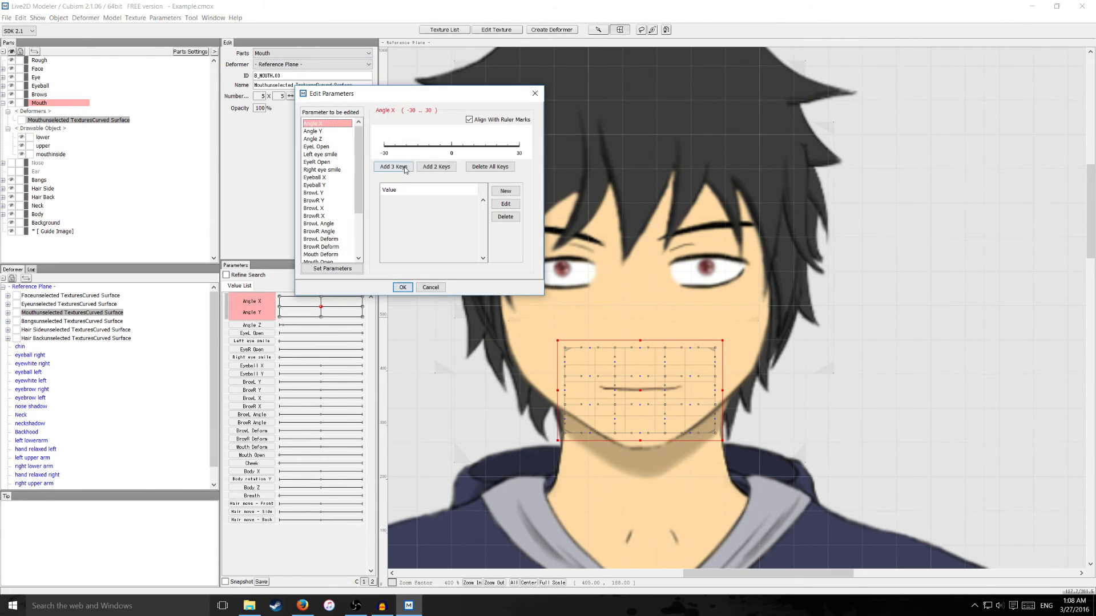
left_click(392, 166)
left_click(308, 131)
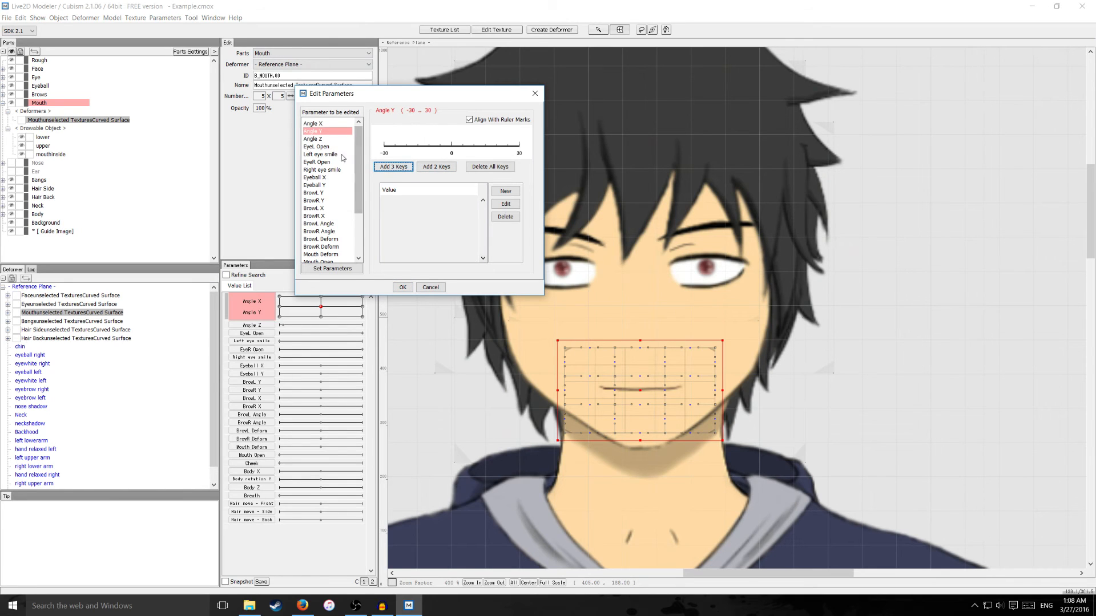
left_click(319, 123)
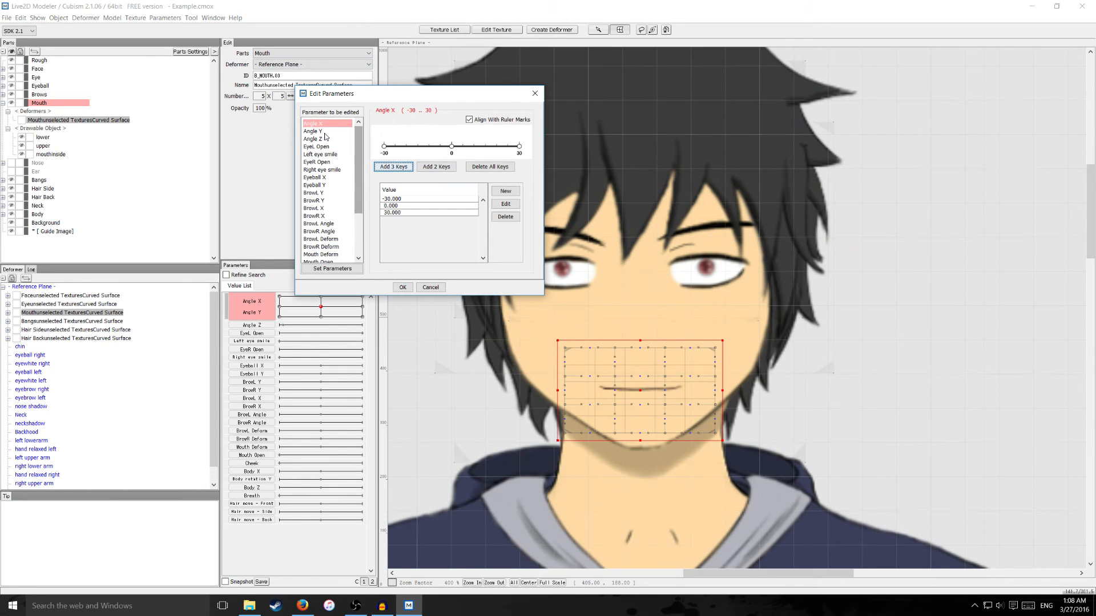
left_click(319, 132)
left_click(383, 167)
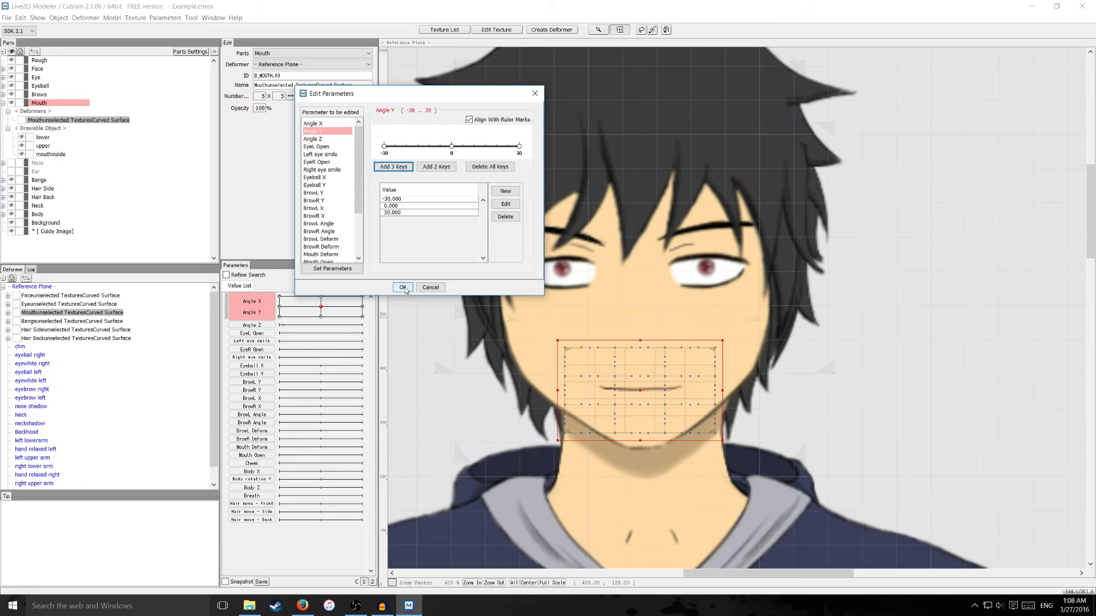
left_click(403, 288)
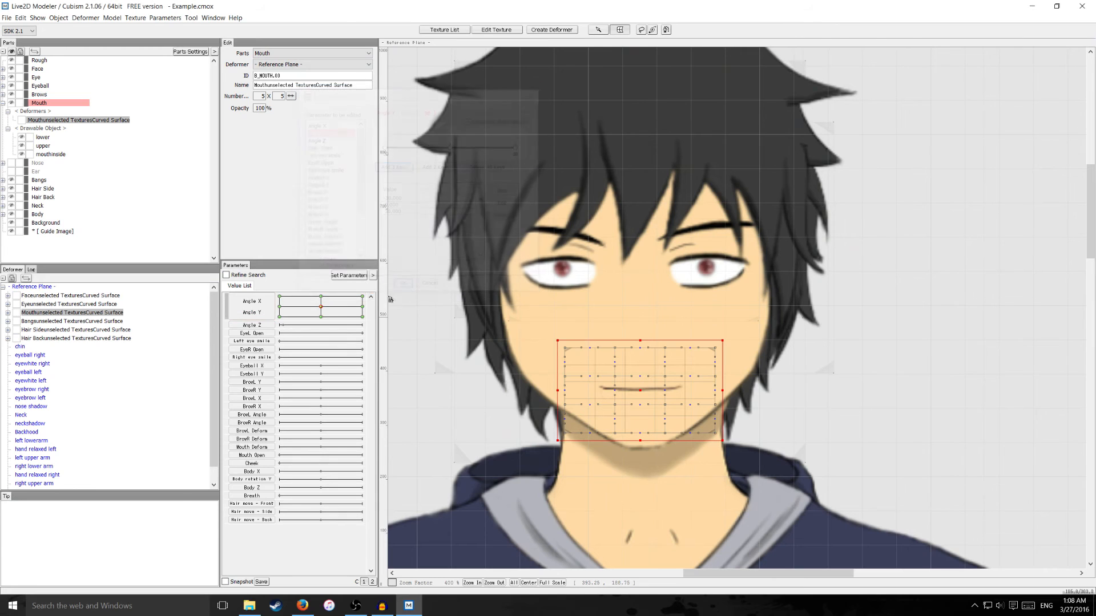
At Angle Y 0, shift the Mouth deformer left at Angle X -30 and right at Angle X 30 to follow the turned face.
left_click(280, 306)
left_click_drag(639, 391, 609, 387)
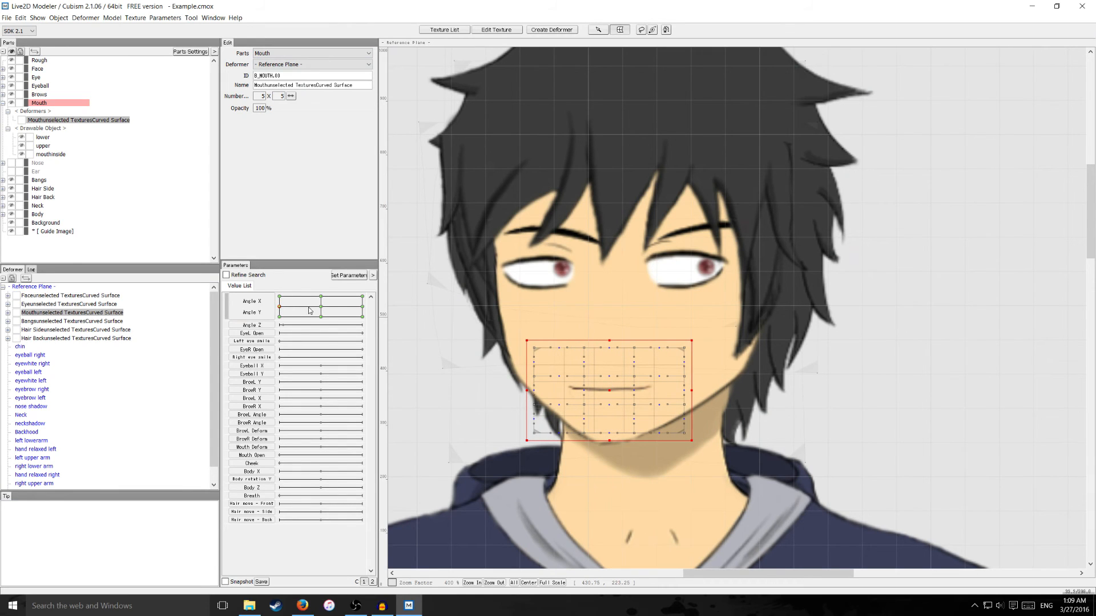
mouse_move(322, 311)
left_click(361, 308)
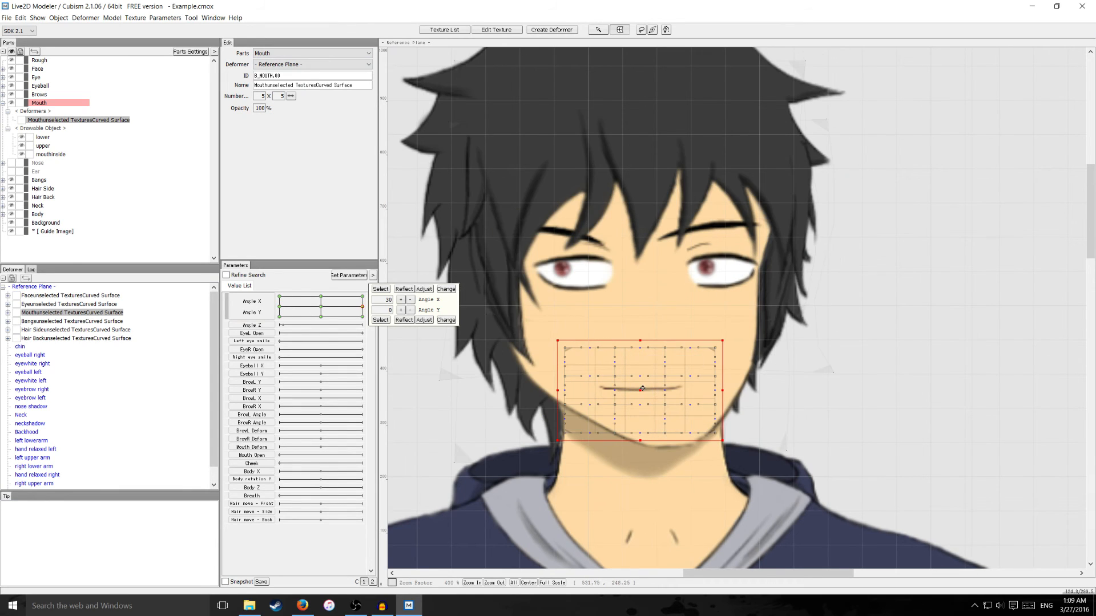
left_click_drag(643, 388, 669, 389)
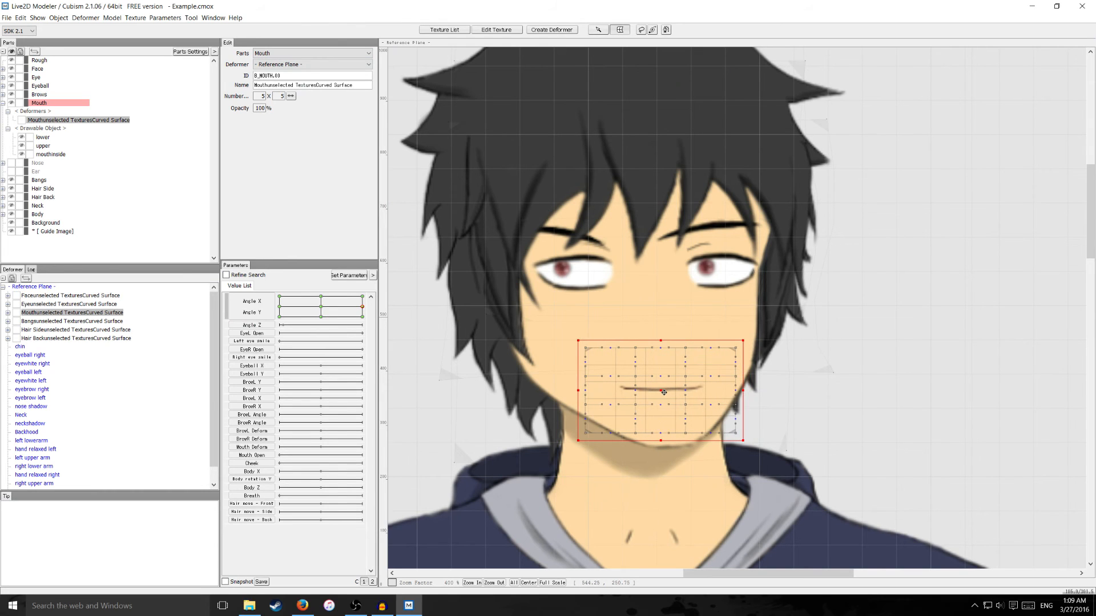
left_click(279, 307)
left_click_drag(601, 401, 605, 393)
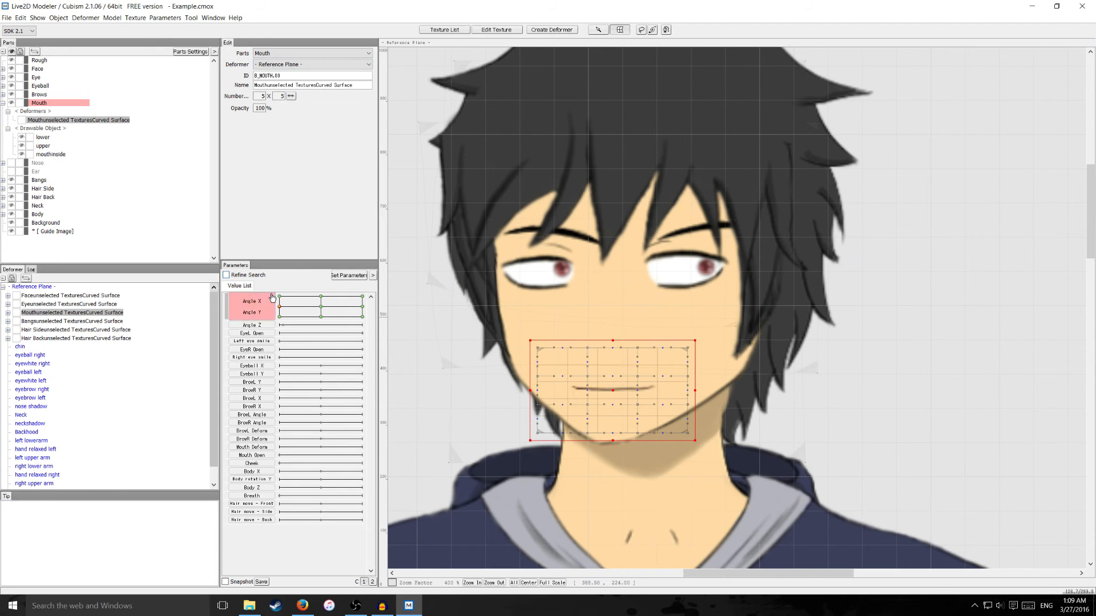
At Angle X 0, adjust the Mouth deformer's height at Angle Y 30 and shift it down at Angle Y -30, matching the chin.
left_click(321, 297)
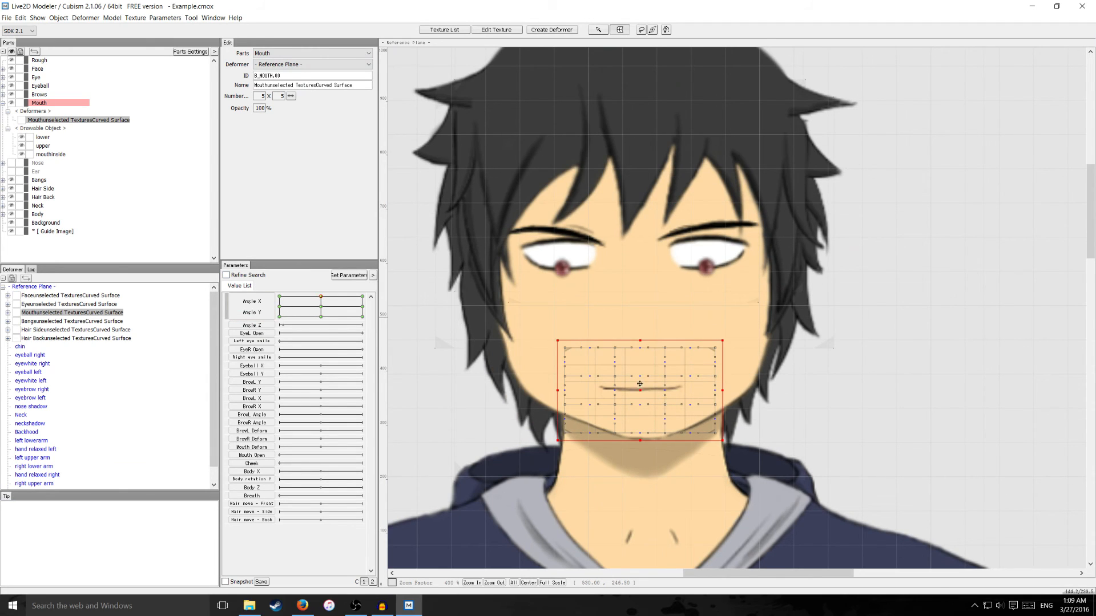
mouse_move(655, 395)
left_mouse_down()
mouse_move(638, 363)
mouse_move(638, 413)
mouse_move(640, 403)
left_mouse_up()
left_click(321, 317)
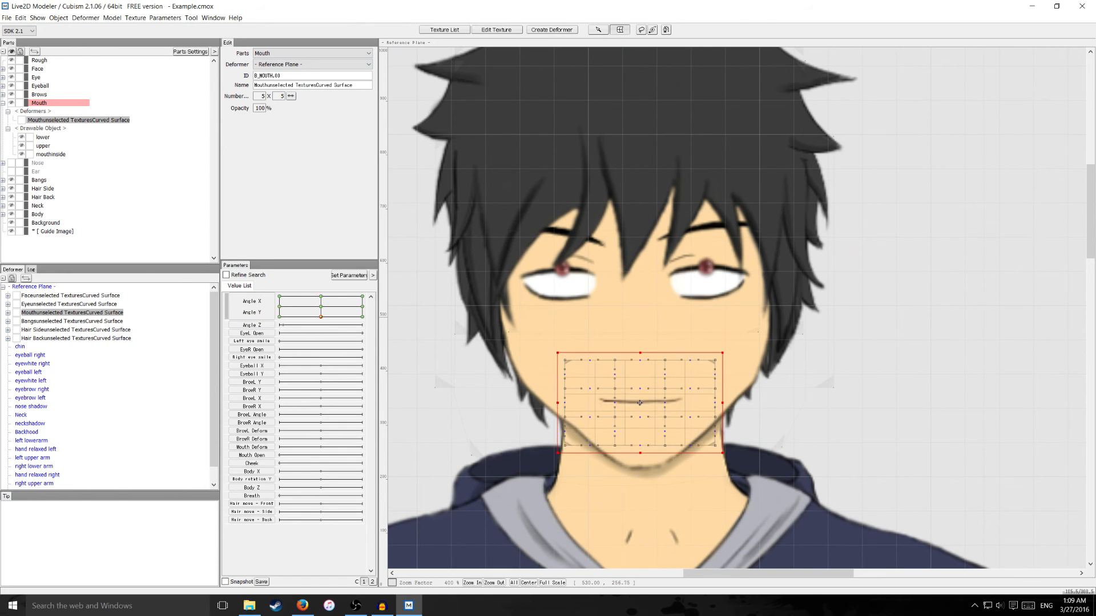
left_click(302, 307)
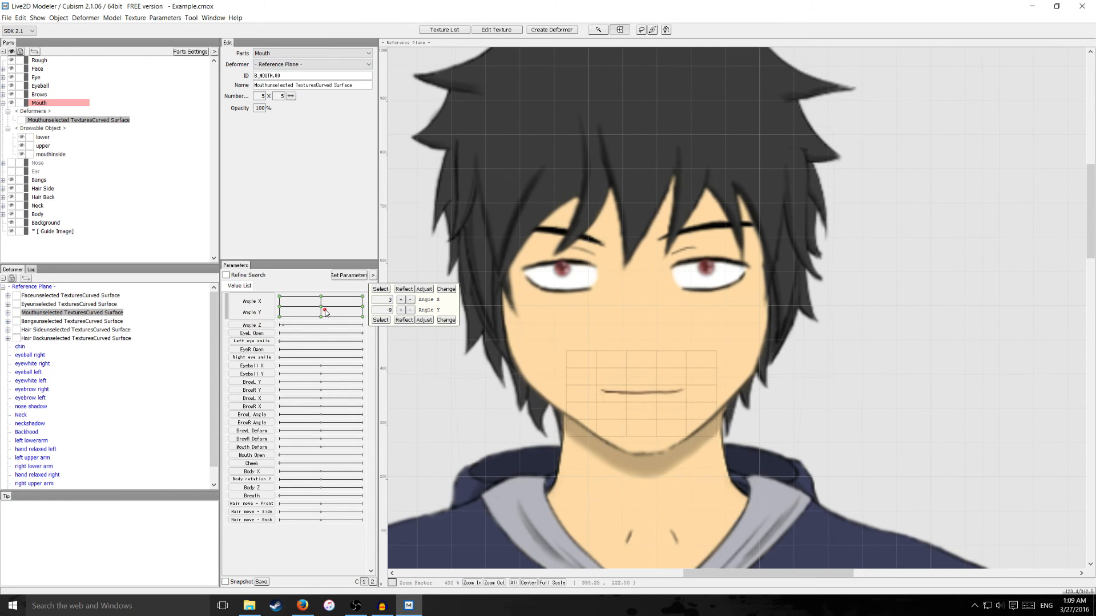
mouse_move(301, 307)
left_mouse_down()
mouse_move(324, 307)
mouse_move(285, 307)
mouse_move(321, 307)
left_mouse_up()
Synthesize the corners of Angle X and Angle Y with the mouth keys included, and test the mouth's movement around the neutral pose.
left_click(164, 18)
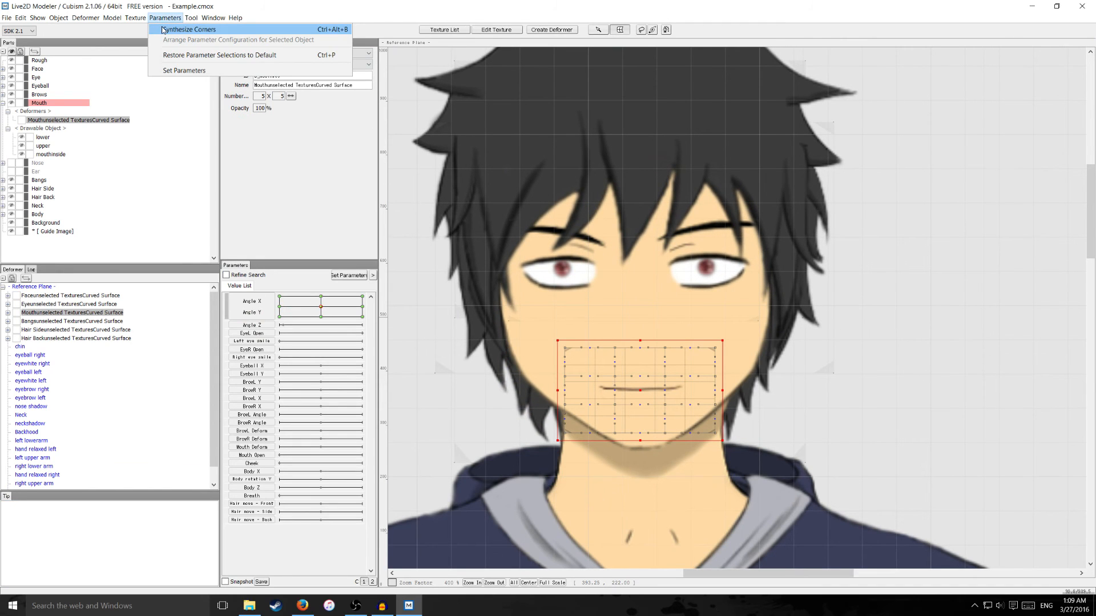
left_click(164, 30)
left_click(530, 393)
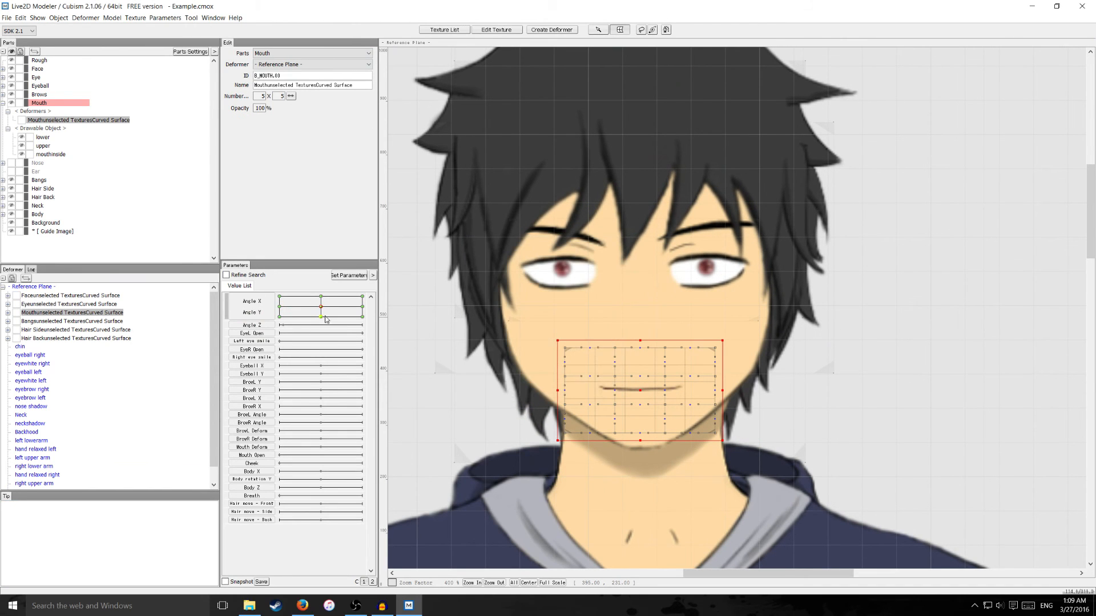
mouse_move(320, 313)
left_mouse_down()
mouse_move(359, 303)
mouse_move(296, 308)
mouse_move(342, 305)
mouse_move(318, 308)
left_mouse_up()
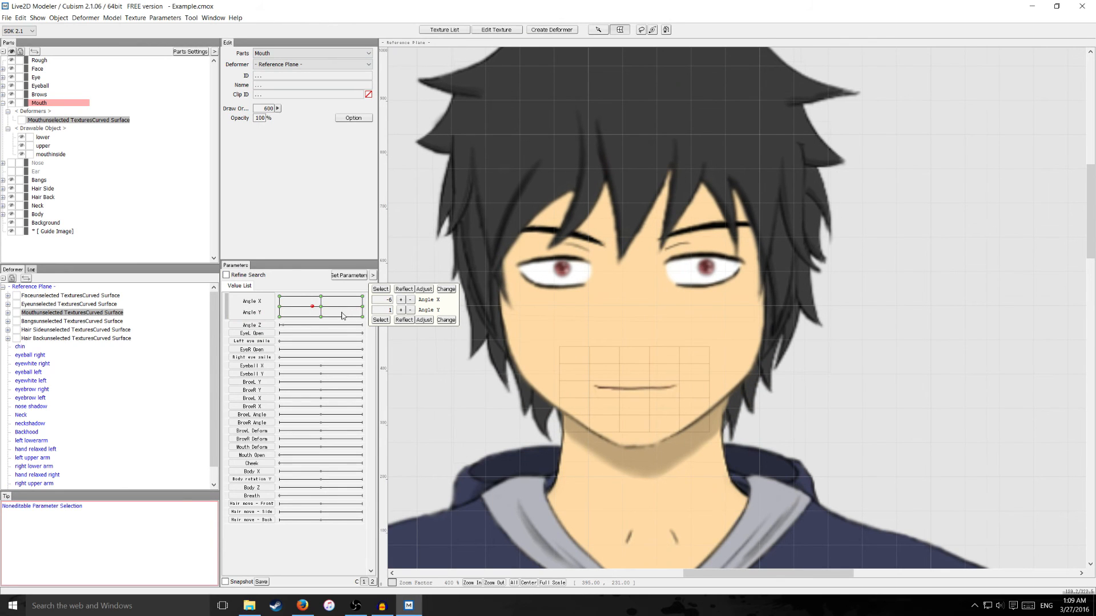
left_click(321, 307)
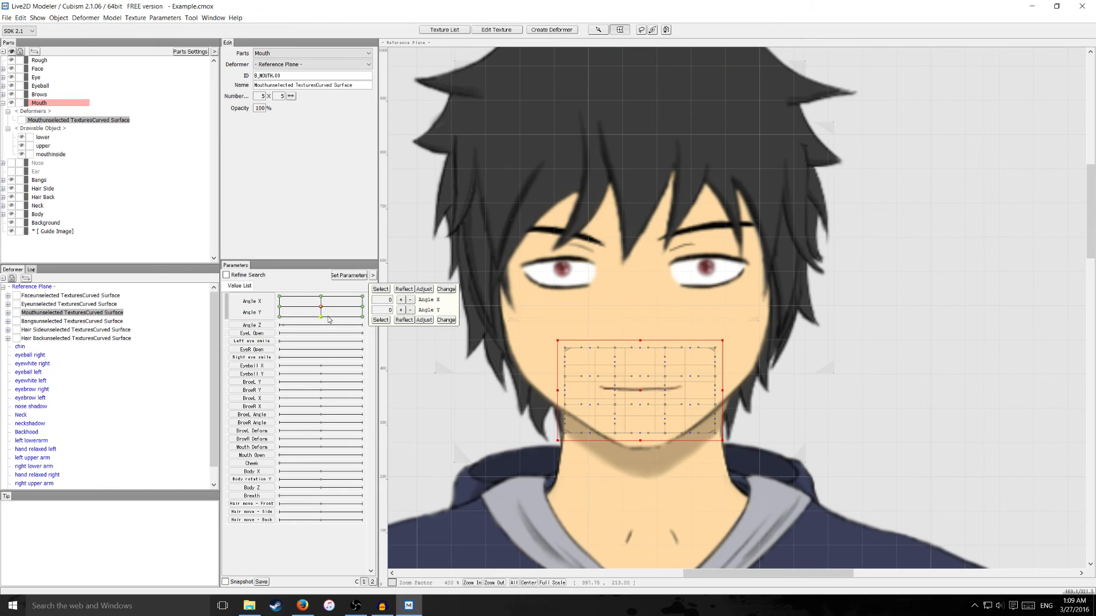
Make the Nose part visible, select it, and expand it to reach the nose shadow object.
left_click(6, 129)
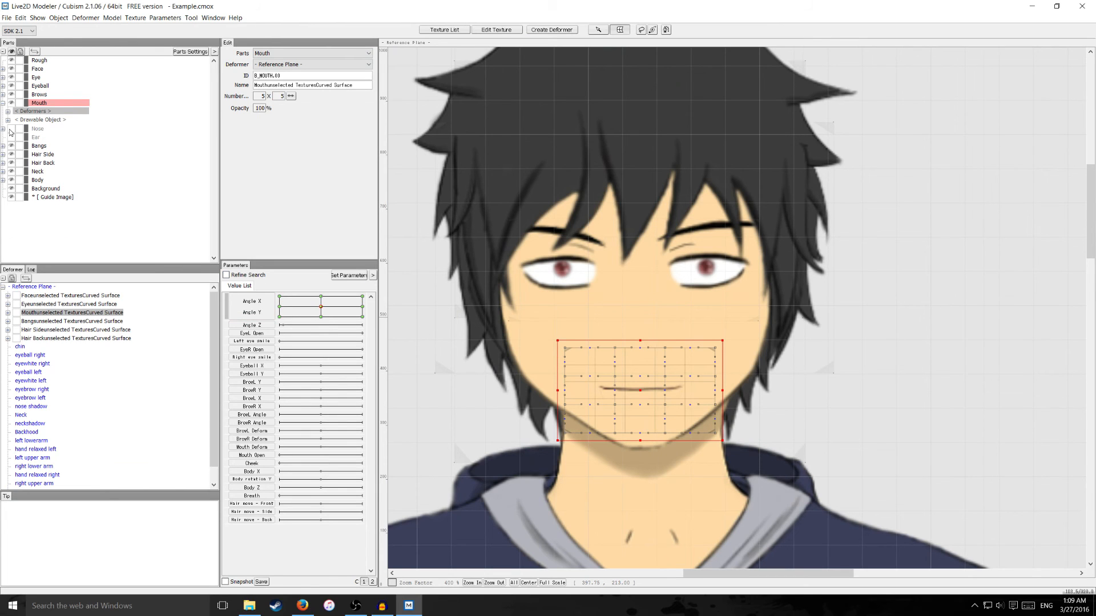
left_click(11, 129)
left_click(37, 130)
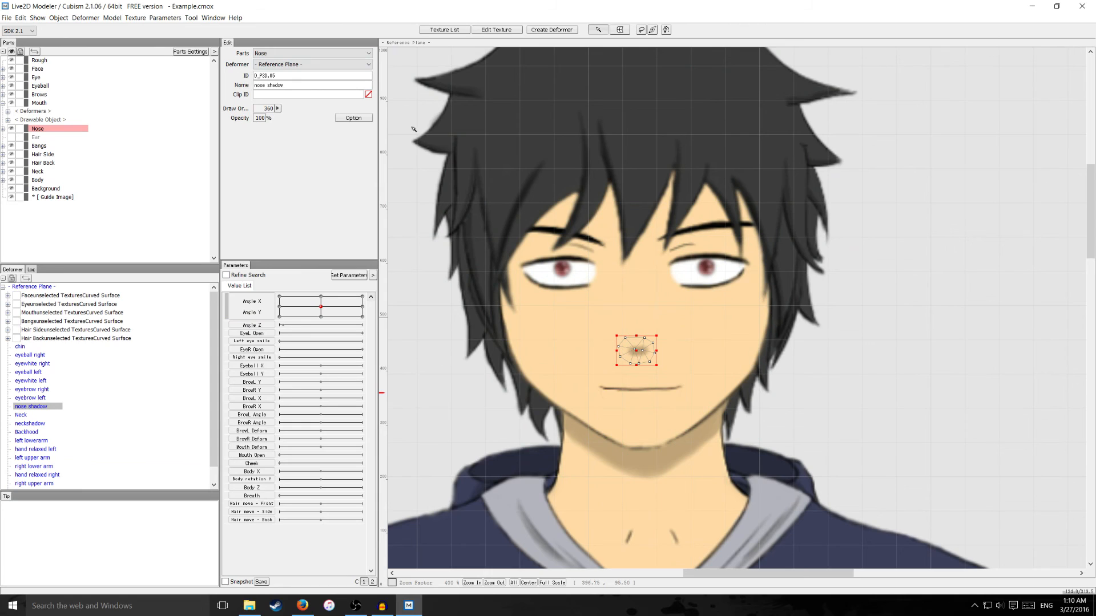
left_click(3, 129)
left_click(8, 137)
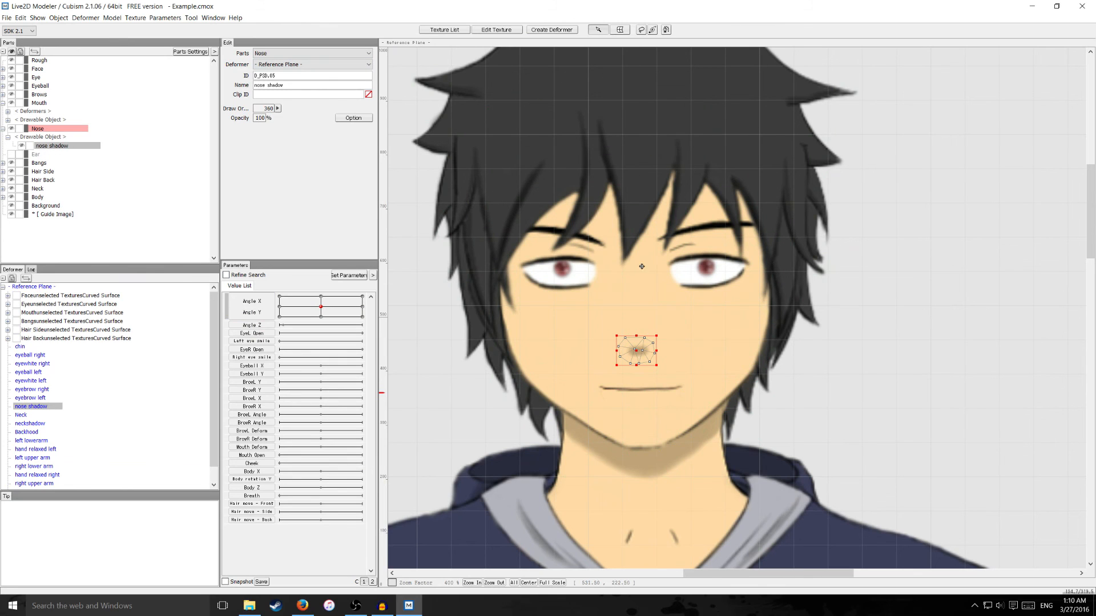
Create a curved surface deformer around the nose shadow in the Nose part and shrink it closer to the shadow.
left_click(538, 30)
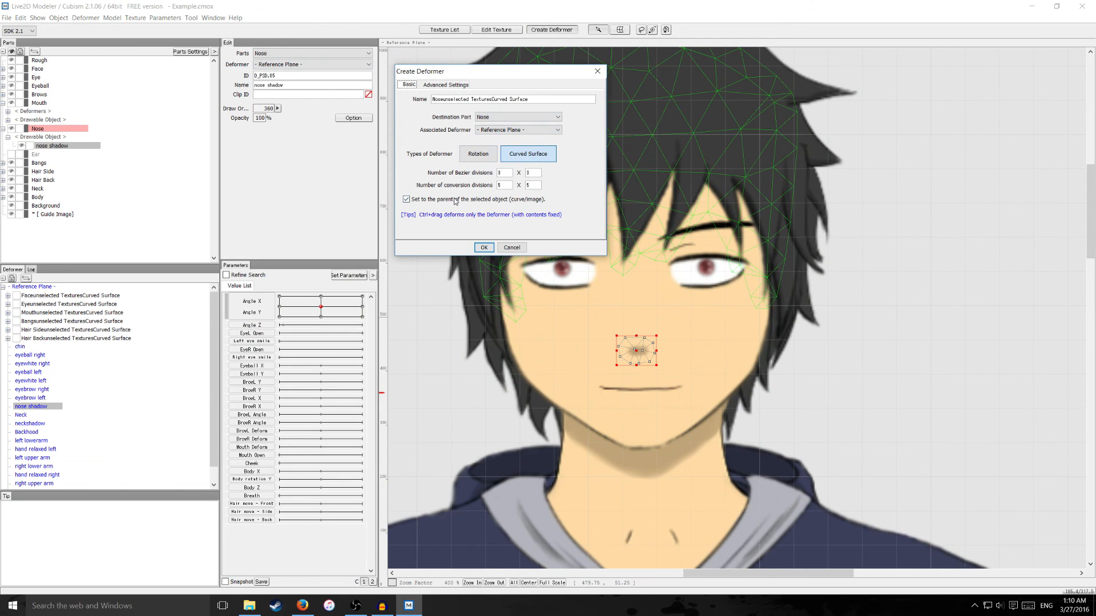
left_click(488, 246)
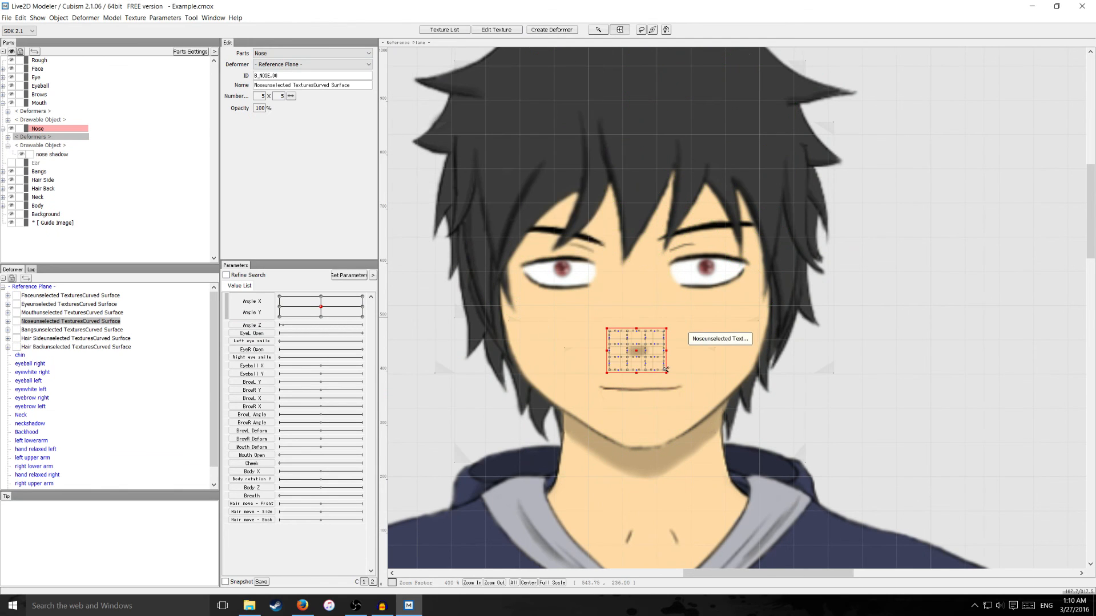
scroll(665, 368, "up", 1)
left_click_drag(670, 368, 644, 367)
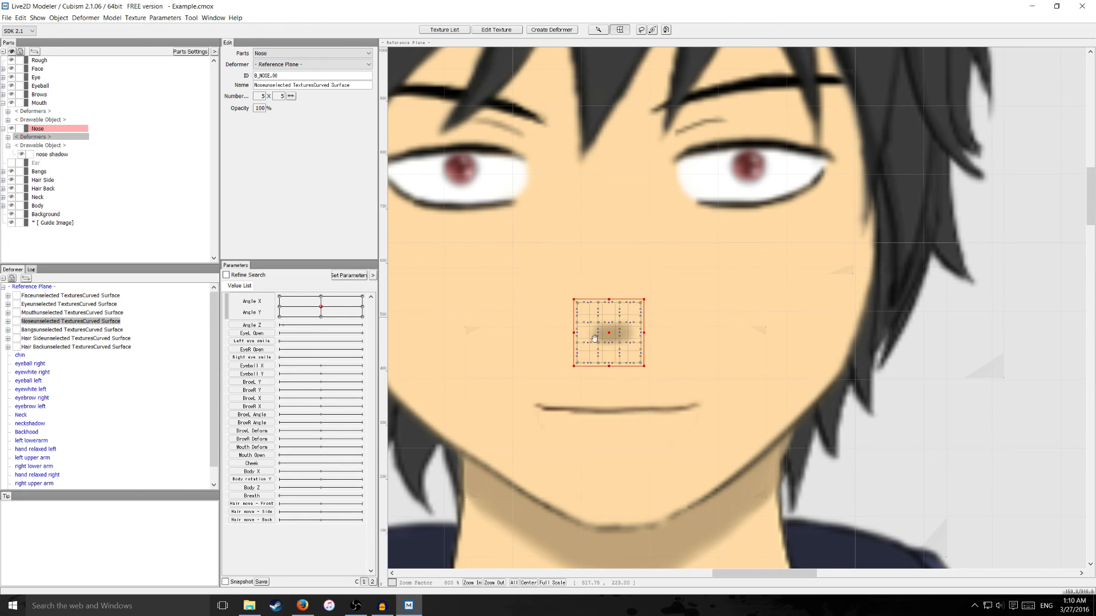
left_click_drag(576, 323, 623, 361)
scroll(623, 360, "down", 1)
scroll(624, 357, "up", 1)
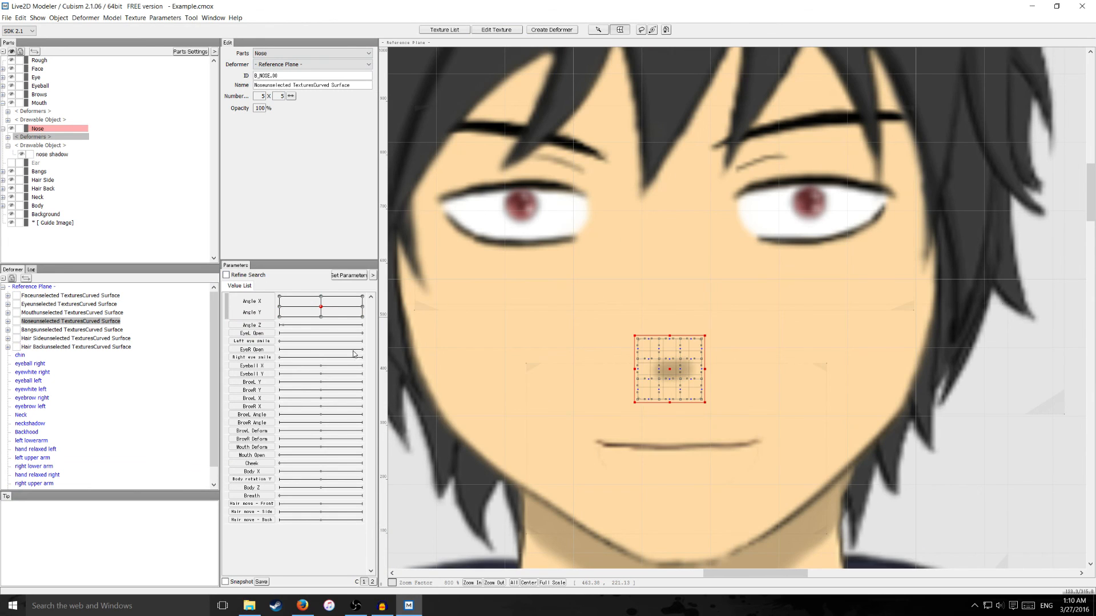
Add three keys at -30, 0 and 30 to both Angle X and Angle Y for the Nose deformer.
double_click(253, 314)
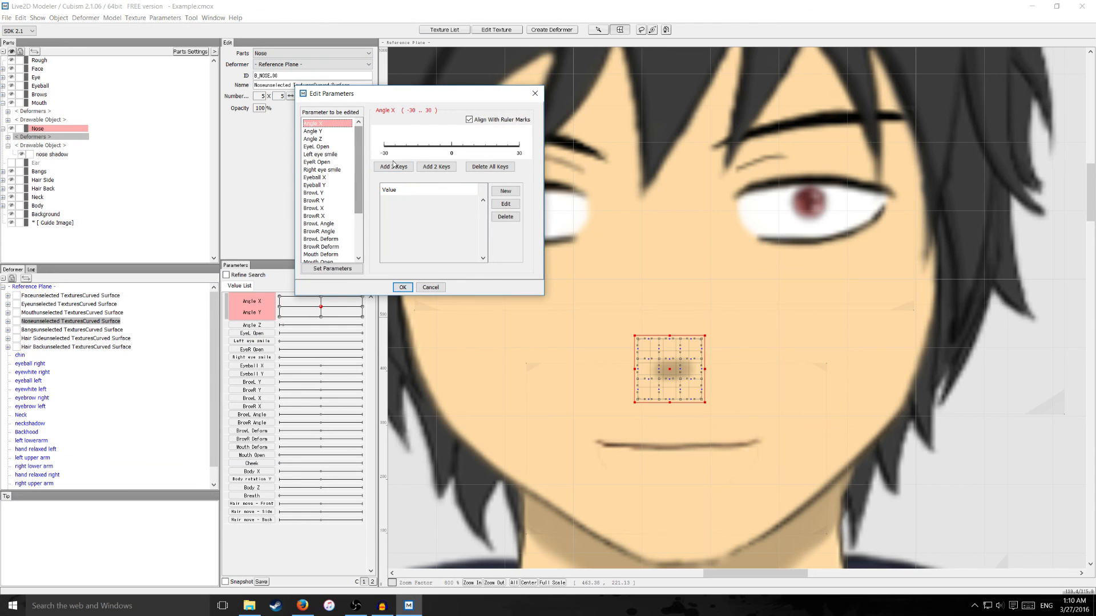
left_click(393, 166)
left_click(313, 131)
left_click(393, 166)
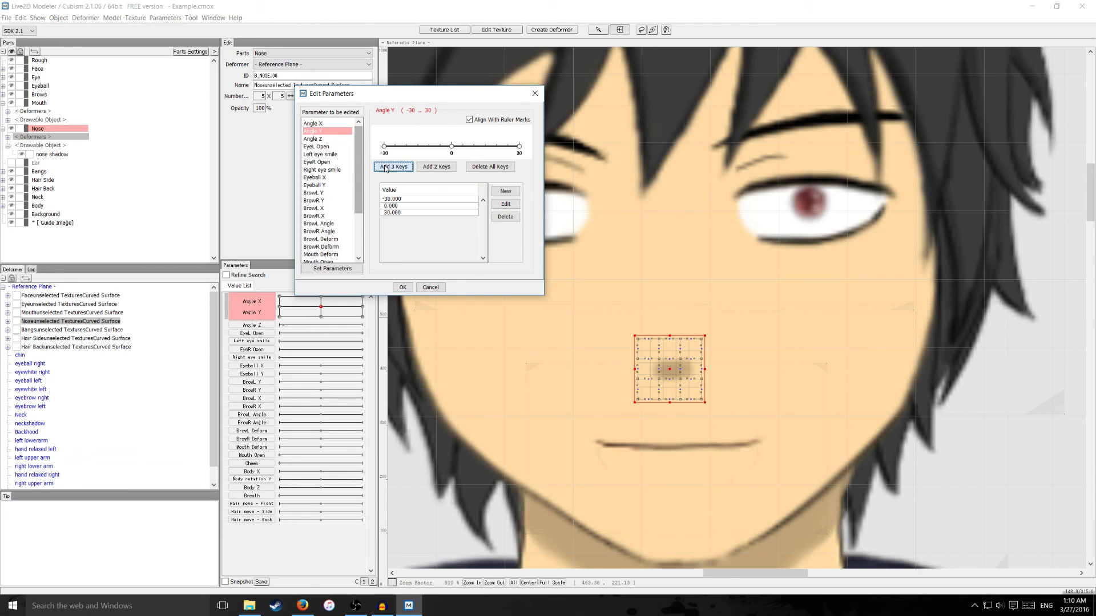
left_click(403, 287)
At Angle Y 0, shift the Nose deformer left at Angle X -30 and right at Angle X 30 to follow the turned face.
left_click(280, 307)
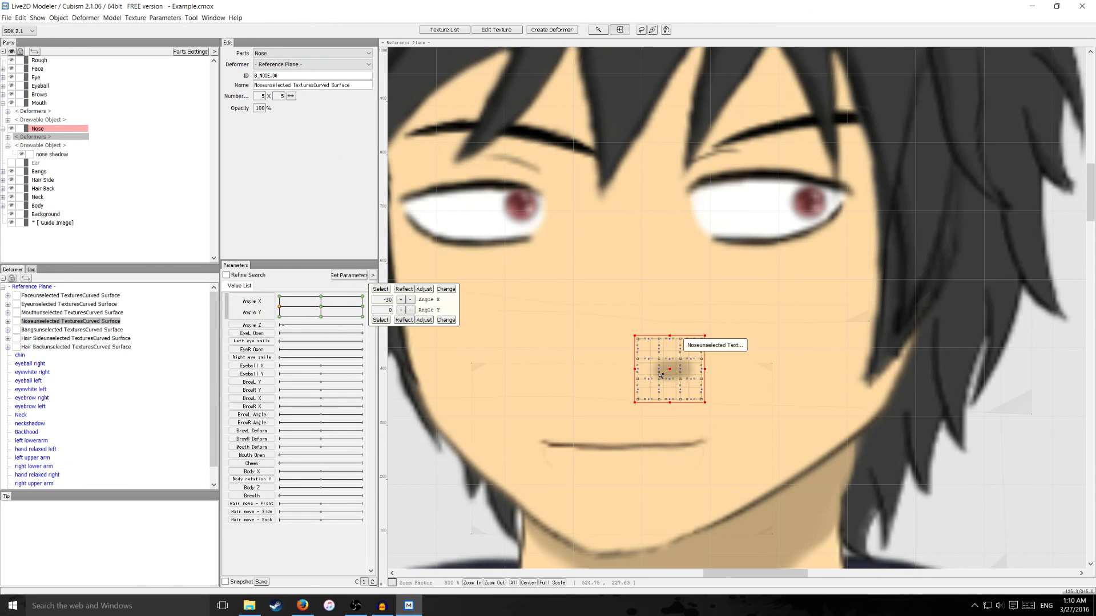
left_click_drag(665, 366, 593, 365)
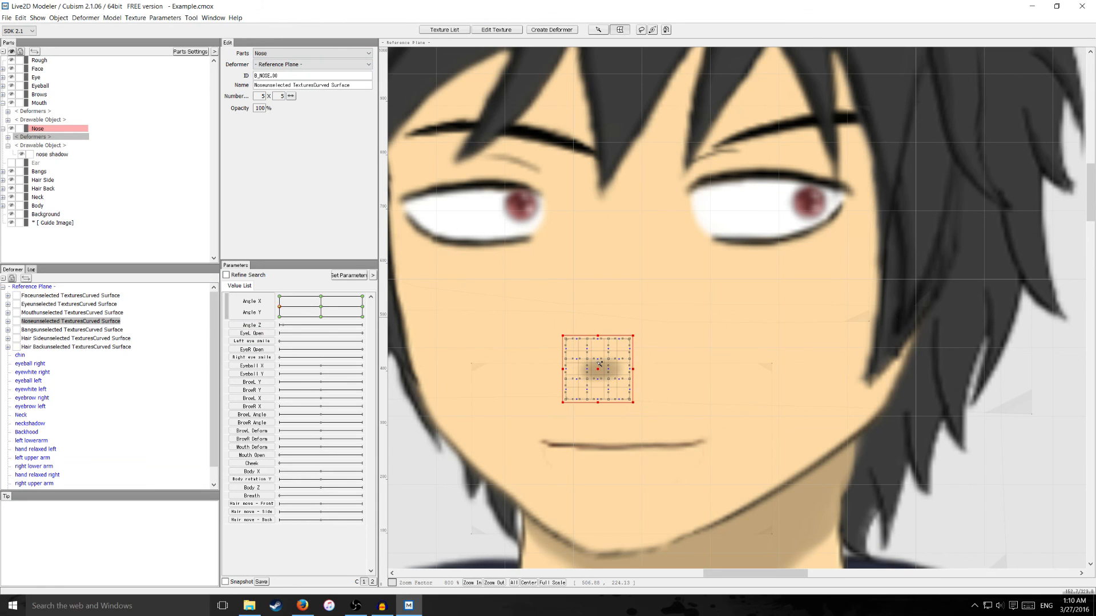
left_click(361, 308)
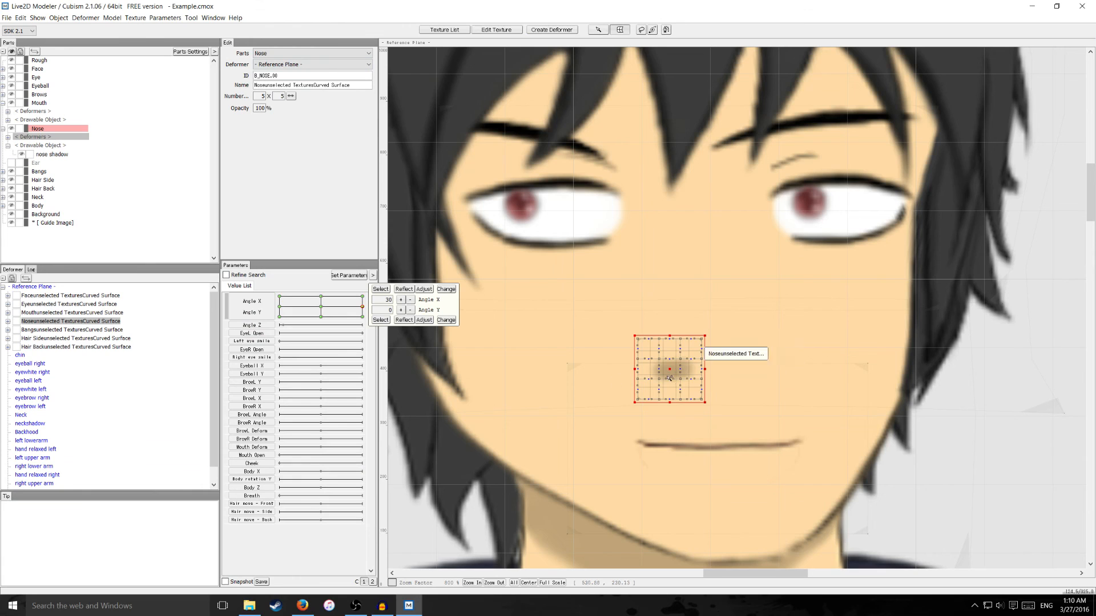
left_click_drag(670, 370, 721, 371)
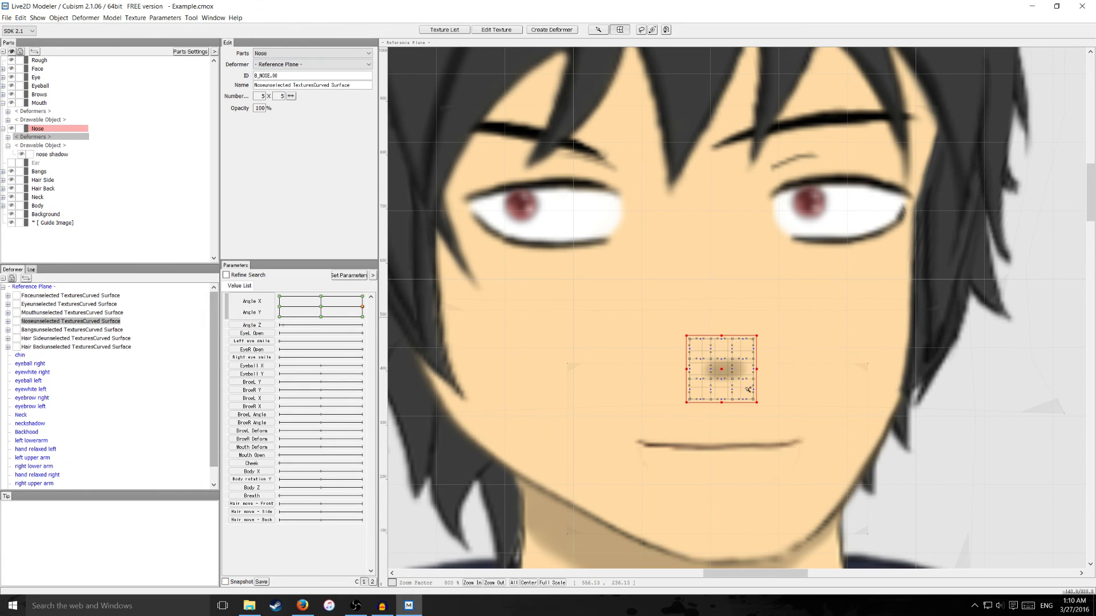
At Angle X 0, raise the Nose deformer at Angle Y 30 and lower it at Angle Y -30.
left_click(321, 297)
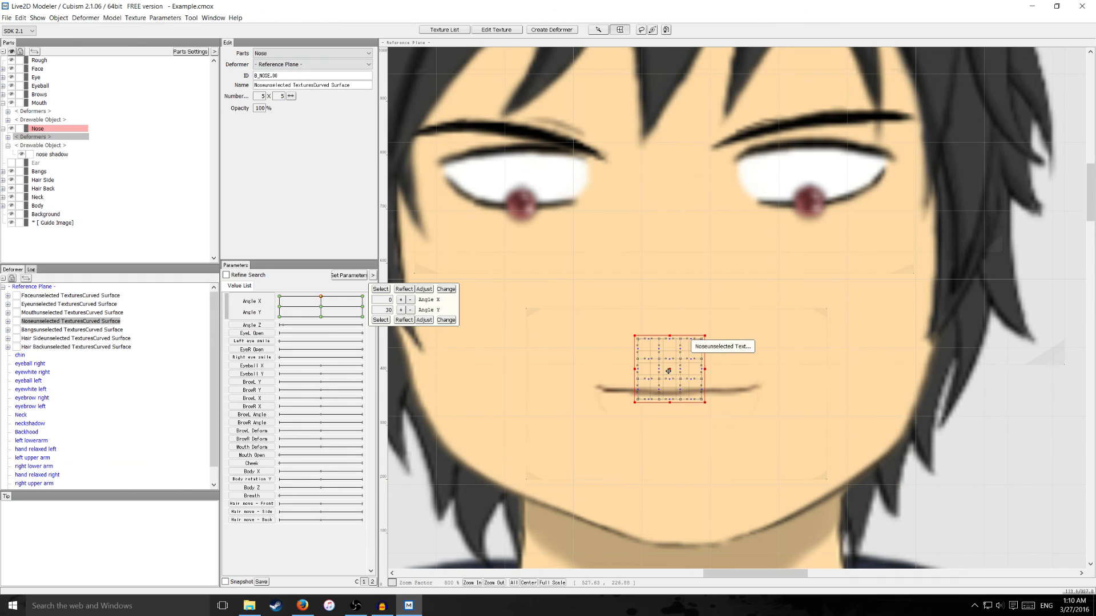
left_click_drag(668, 371, 663, 293)
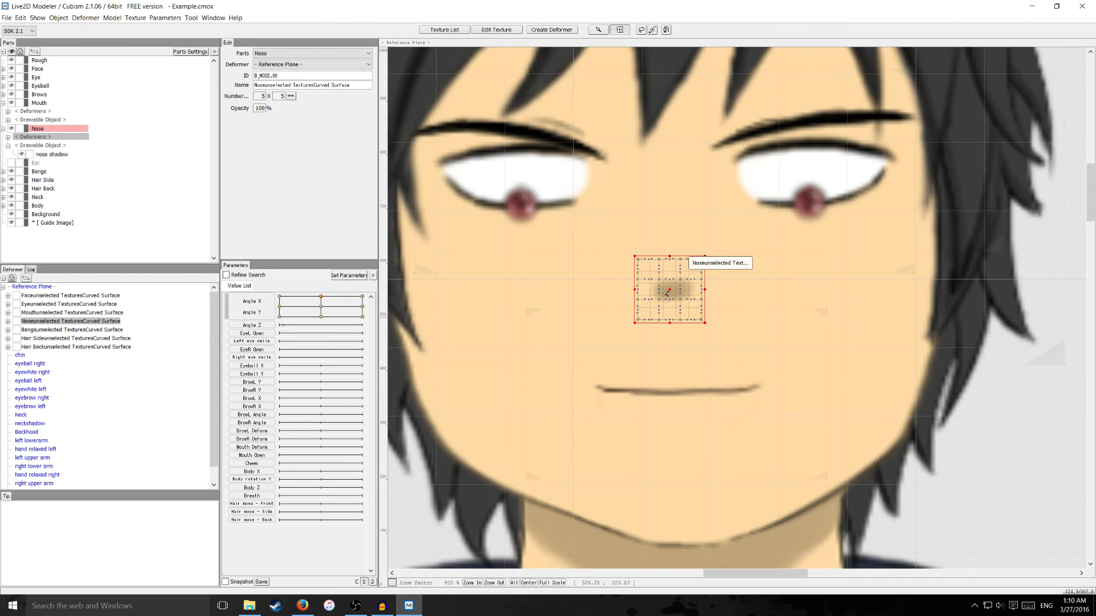
left_click(321, 317)
left_click_drag(669, 369, 702, 397)
left_click_drag(637, 384, 640, 397)
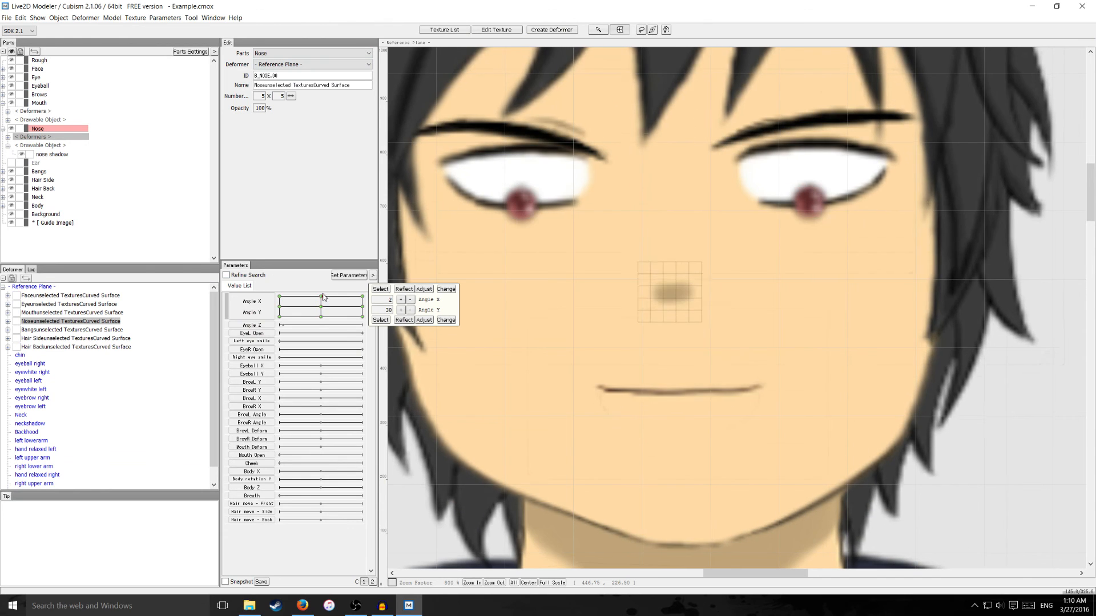
Fine-tune the Nose deformer's position at Angle X -30 and Angle Y 0.
left_click_drag(321, 305, 280, 307)
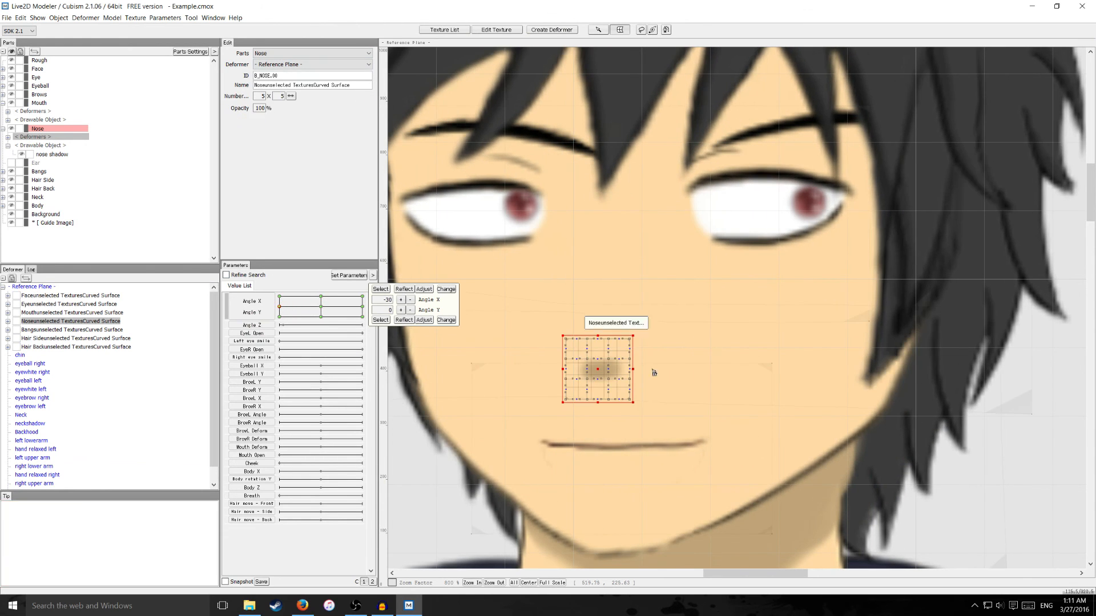
left_click(609, 362)
left_click_drag(609, 363, 618, 370)
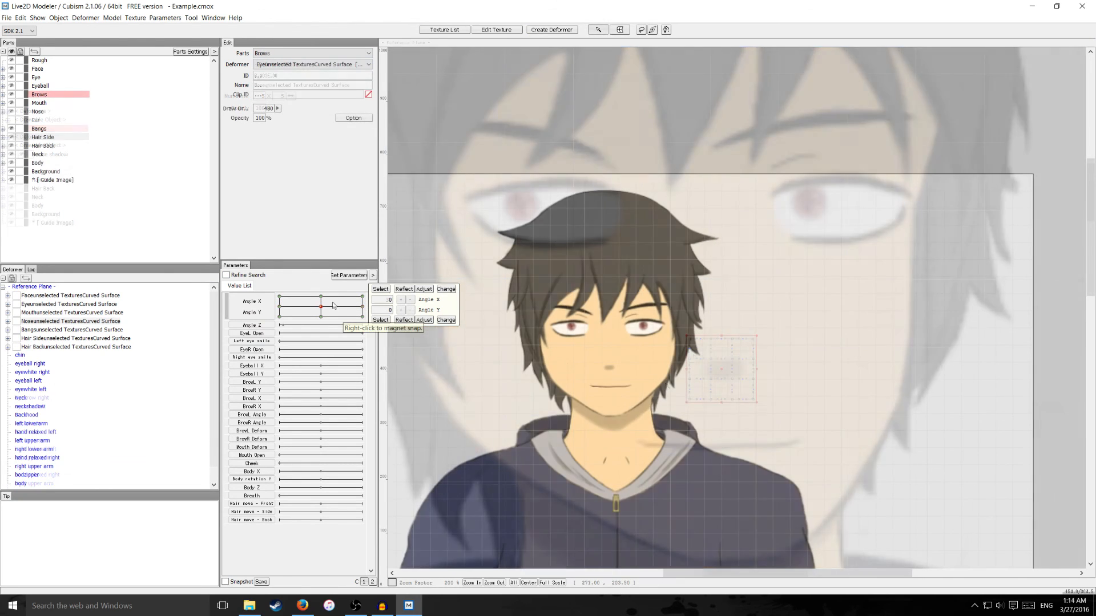
Test the whole head's turning and tilting by sweeping Angle X and Angle Y through their combined range.
left_click_drag(334, 305, 311, 323)
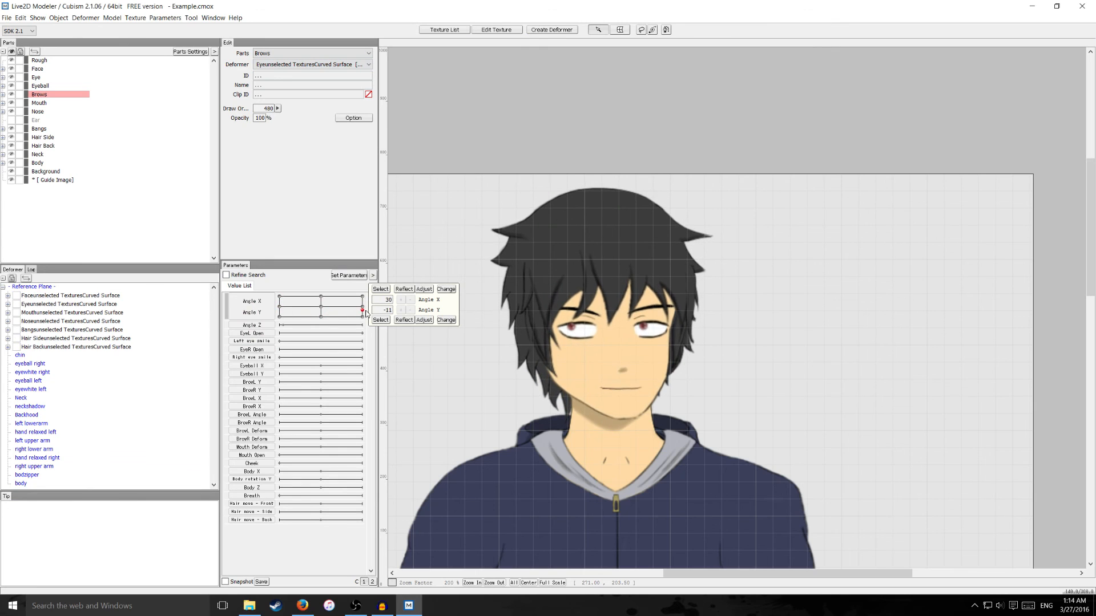
left_click_drag(281, 291, 279, 305)
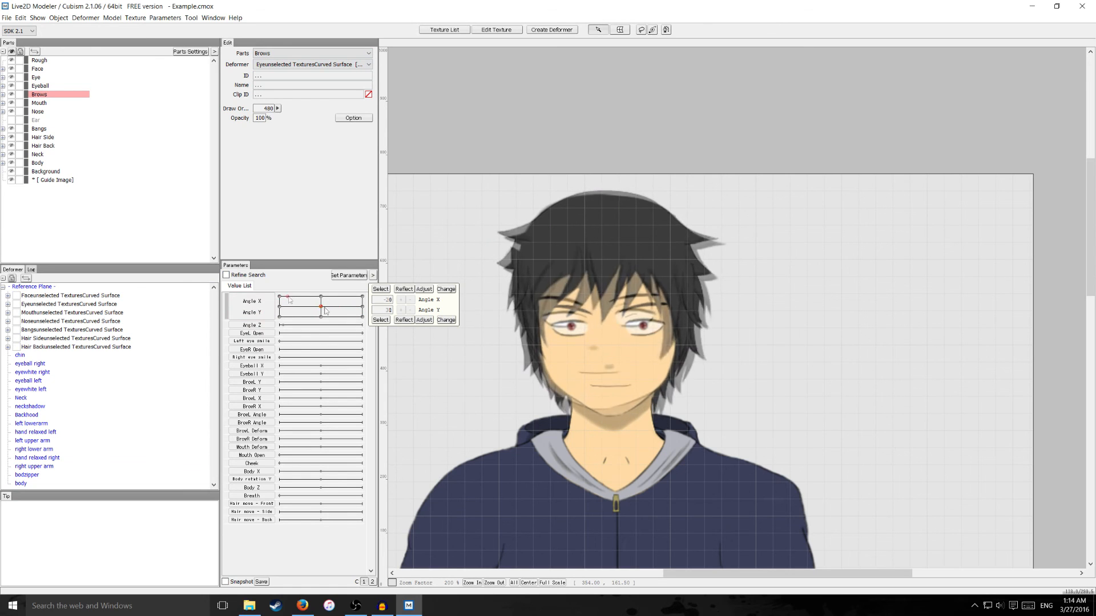
left_click_drag(304, 296, 345, 300)
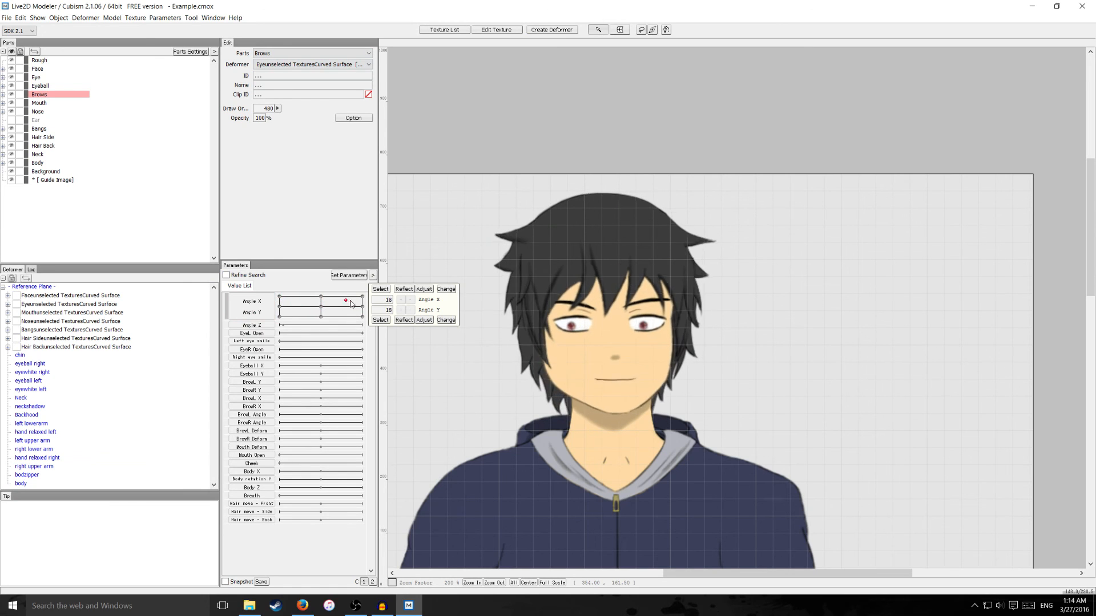